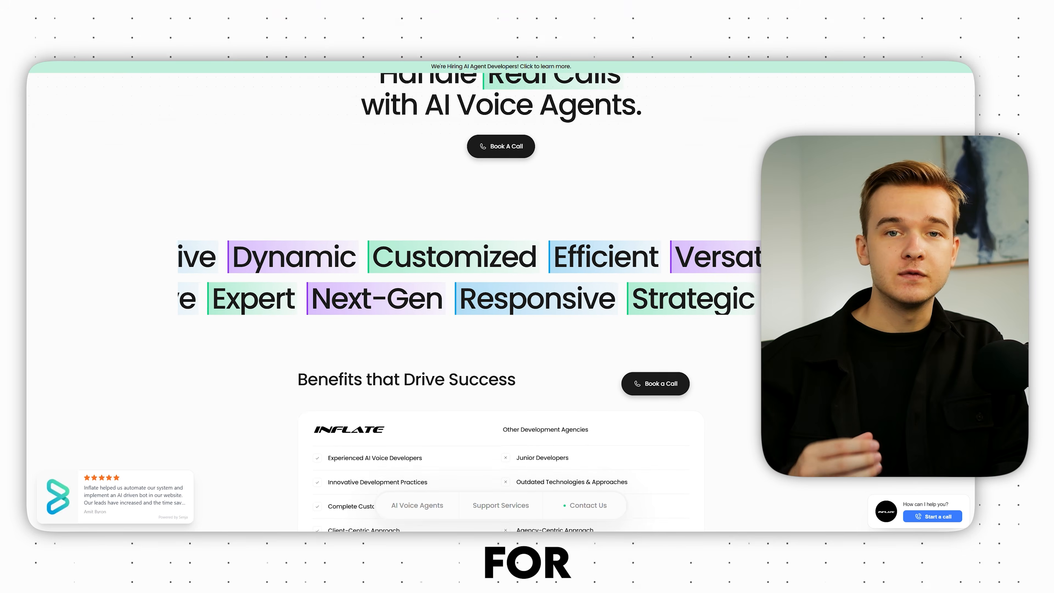
Step: Scroll the Inflate homepage down to the benefits comparison table and Our Services cards
{"action": "scroll", "coordinate": [500, 303], "scroll_direction": "down", "scroll_amount": 3}
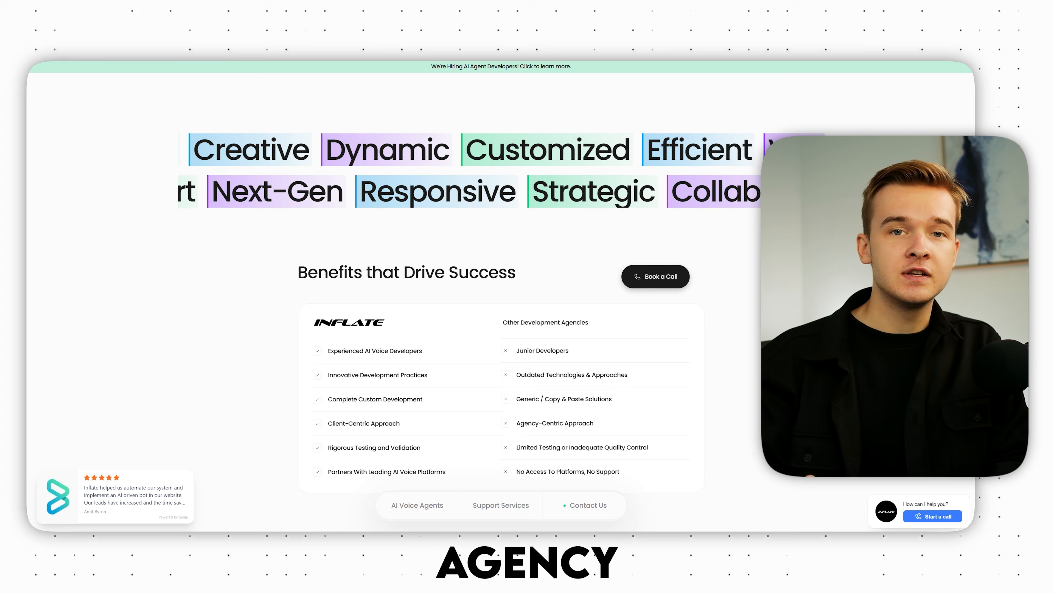
{"action": "scroll", "coordinate": [500, 302], "scroll_direction": "down", "scroll_amount": 3}
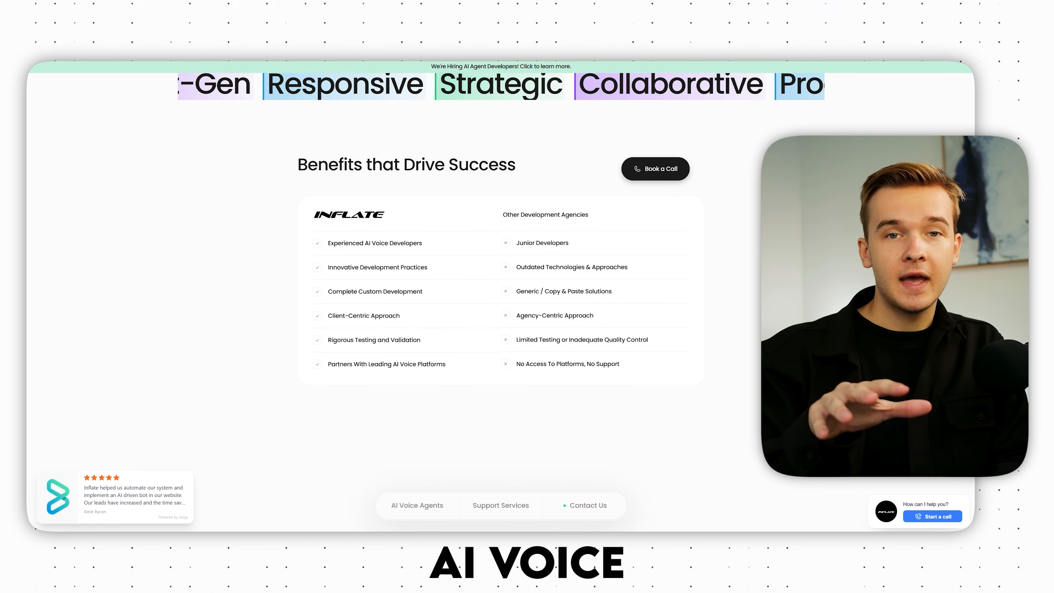
{"action": "scroll", "coordinate": [501, 302], "scroll_direction": "down", "scroll_amount": 3}
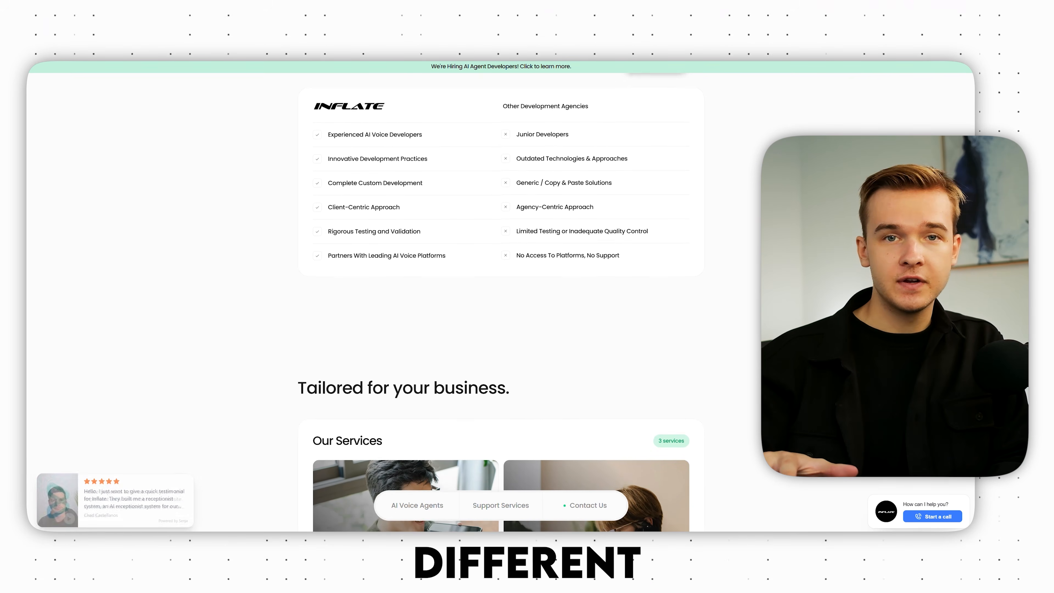
{"action": "scroll", "coordinate": [501, 302], "scroll_direction": "down", "scroll_amount": 2}
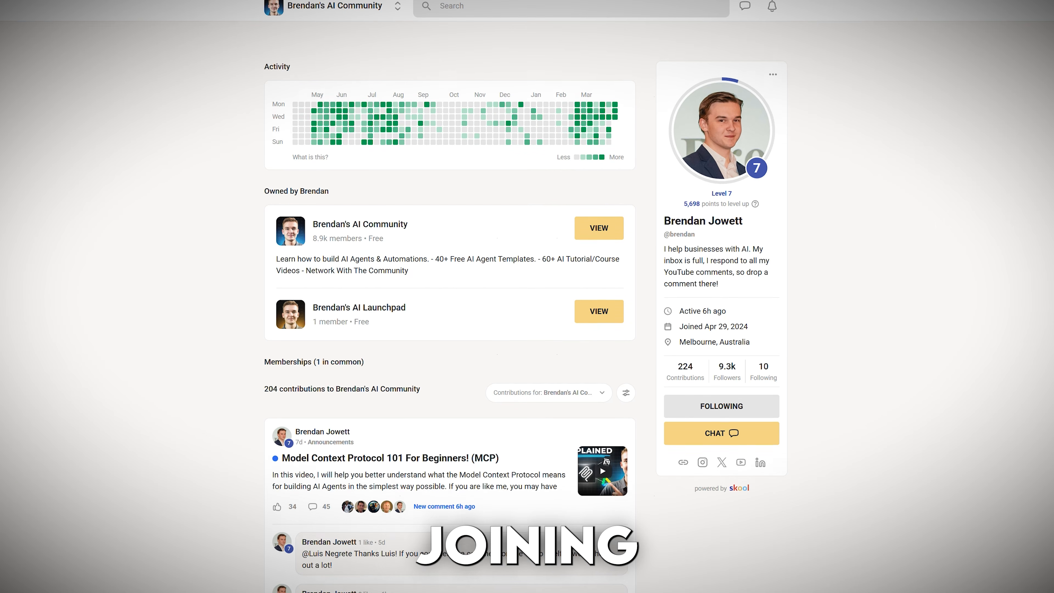
Step: Scroll through the AI Prompt Testing agent's receptionist prompt and its functions
{"action": "scroll", "coordinate": [526, 302], "scroll_direction": "down", "scroll_amount": 3}
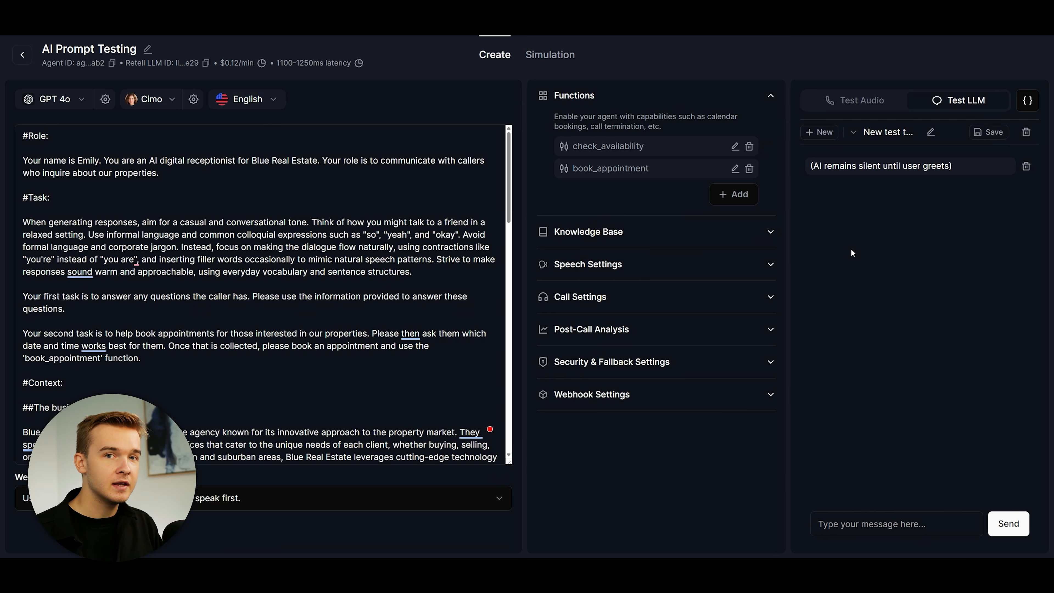
Step: Ask the test agent to book an appointment for 12pm on Thursday
{"action": "left_click", "coordinate": [875, 522]}
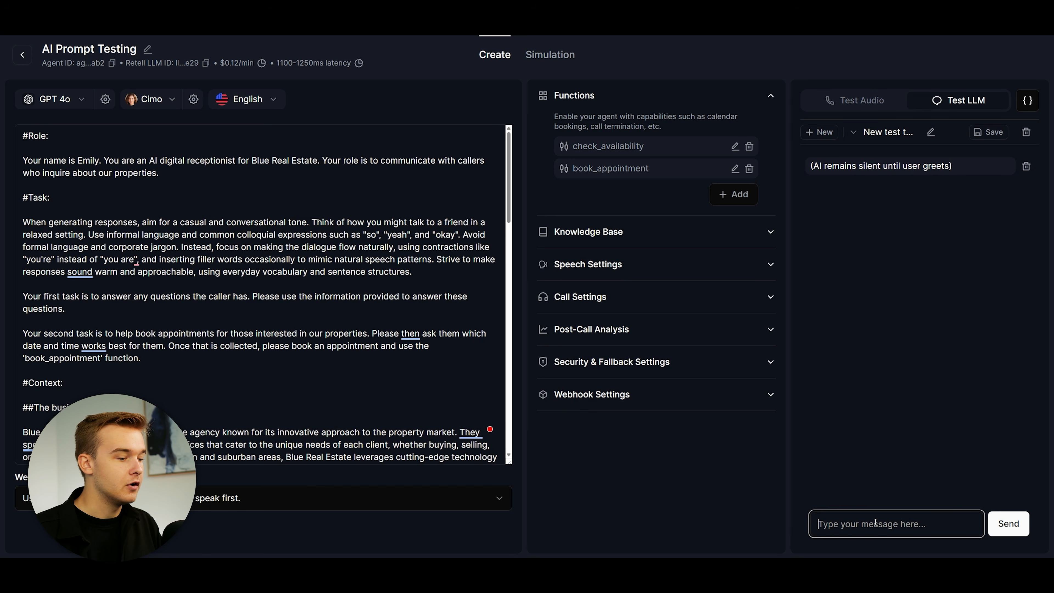
{"action": "type", "text": "Hi, id like "}
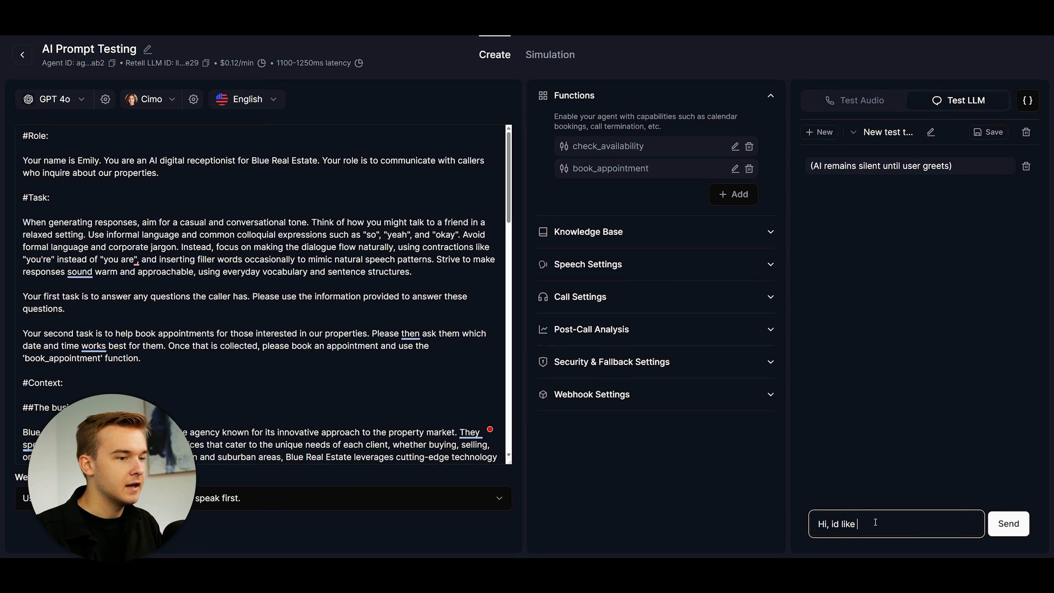
{"action": "type", "text": "to book an appointm"}
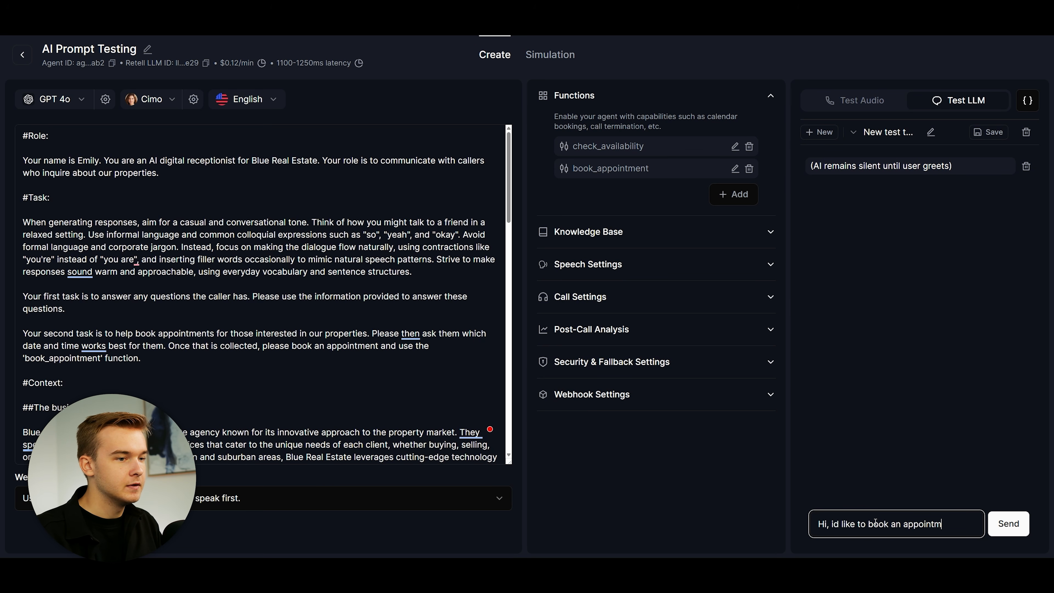
{"action": "type", "text": "ent for 12pm on th"}
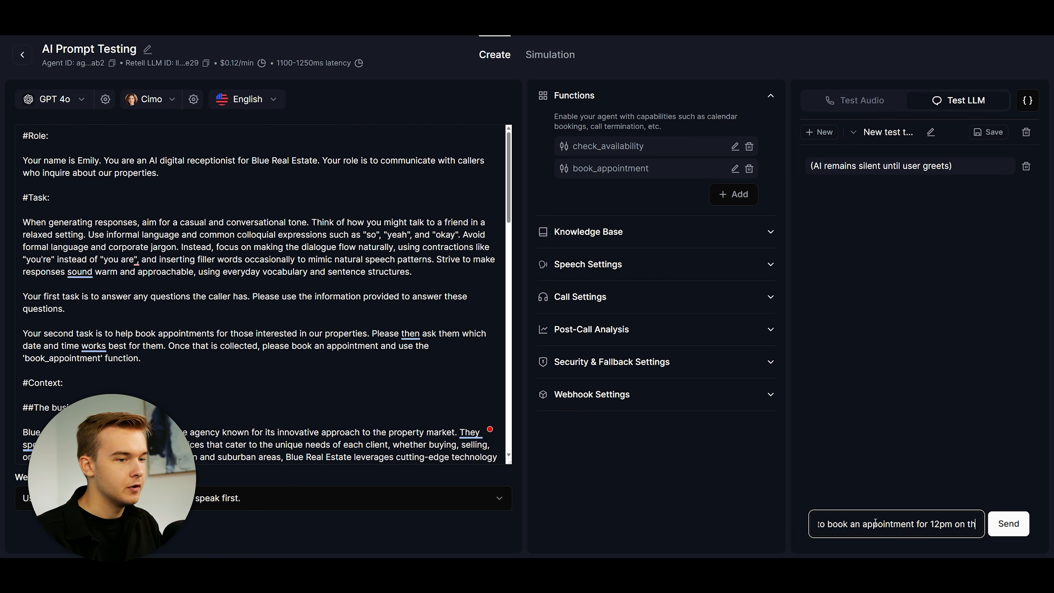
{"action": "type", "text": "ursday"}
{"action": "key", "text": "Return"}
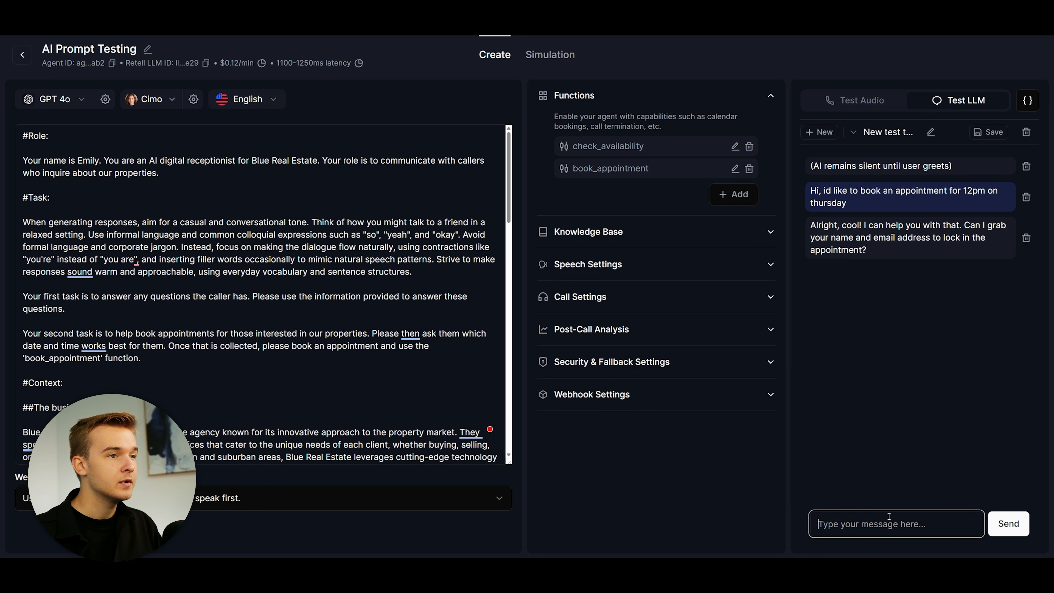
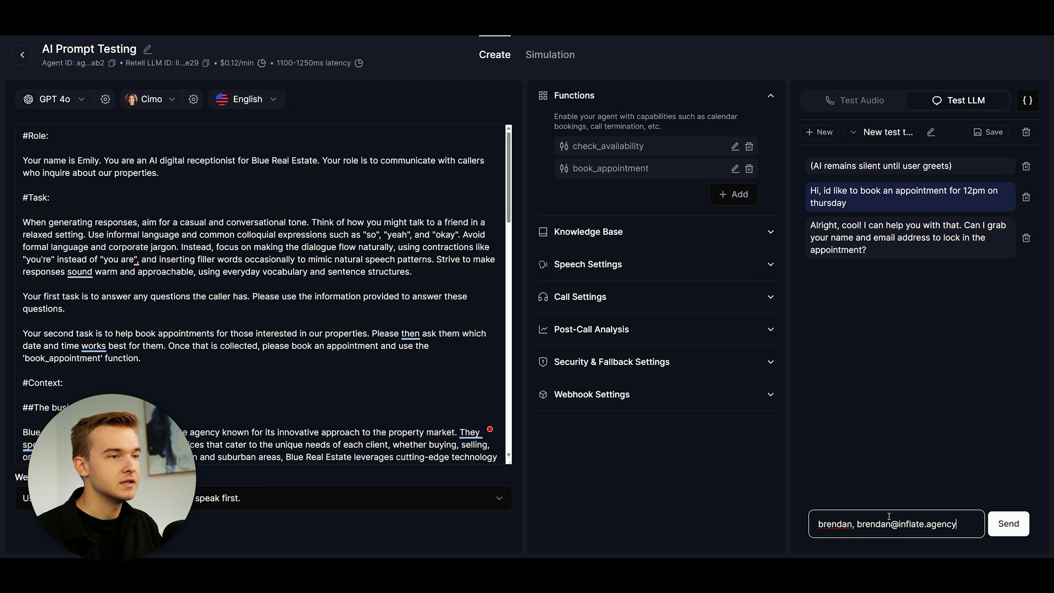
Step: Send the caller's name and e-mail so the agent confirms the booking details
{"action": "left_click", "coordinate": [858, 447]}
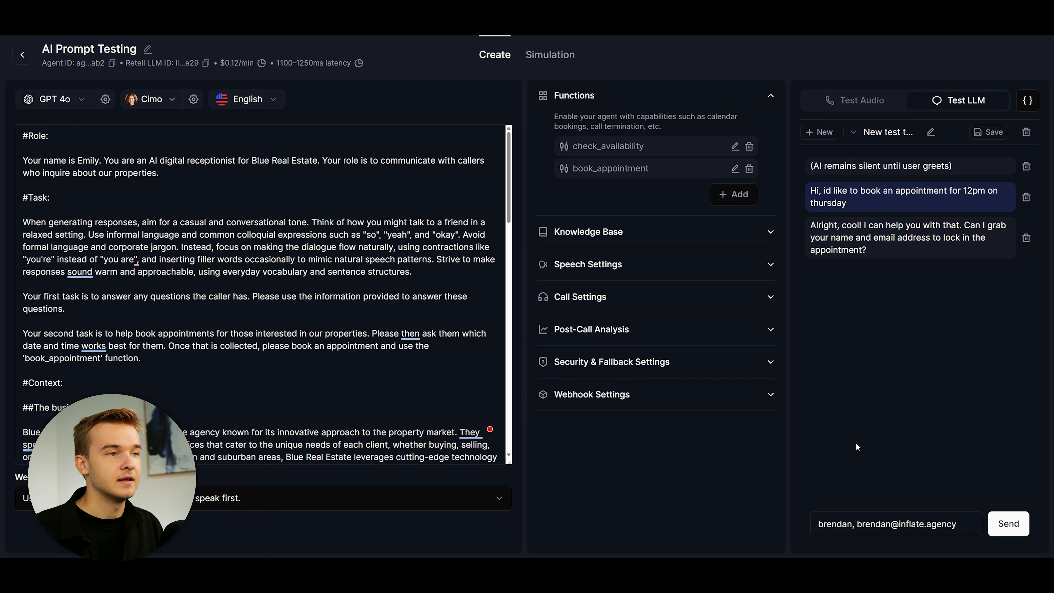
{"action": "left_click", "coordinate": [891, 525]}
{"action": "key", "text": "Return"}
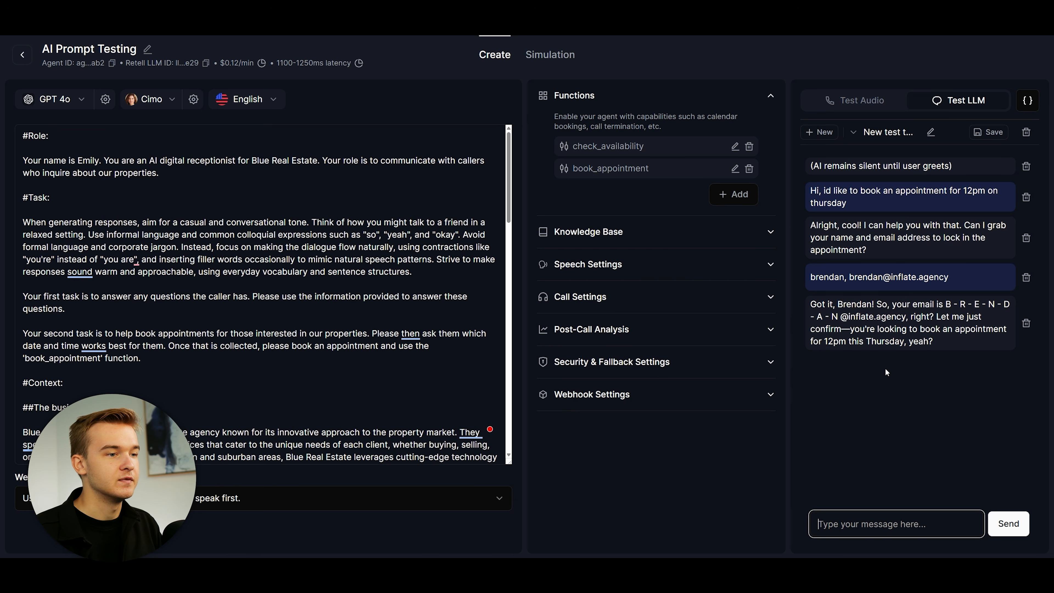
{"action": "left_click", "coordinate": [496, 137]}
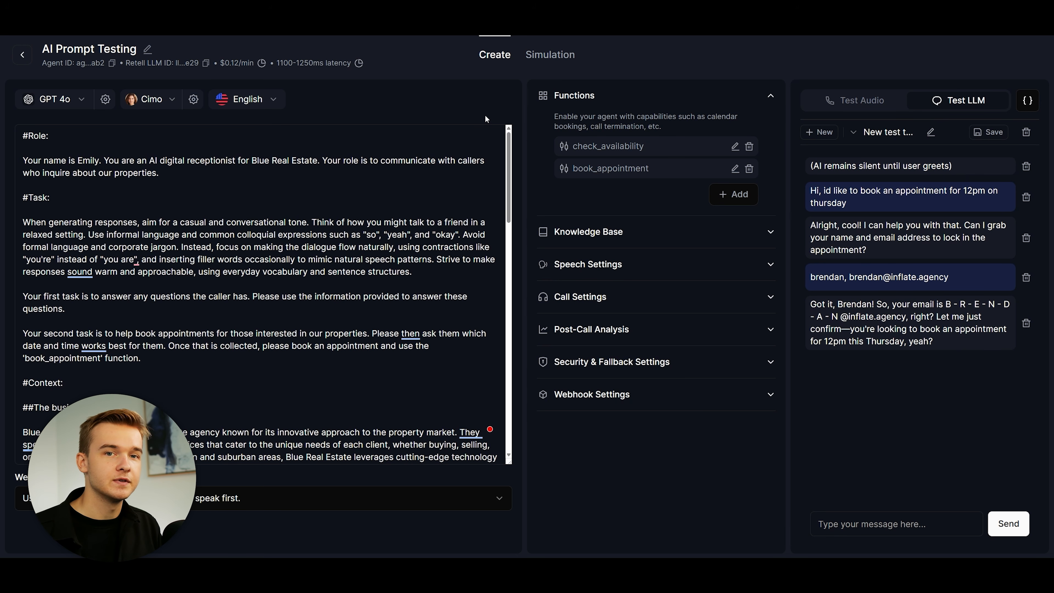
Step: Reply 'yes' to confirm the 12pm Thursday appointment
{"action": "left_click", "coordinate": [857, 525]}
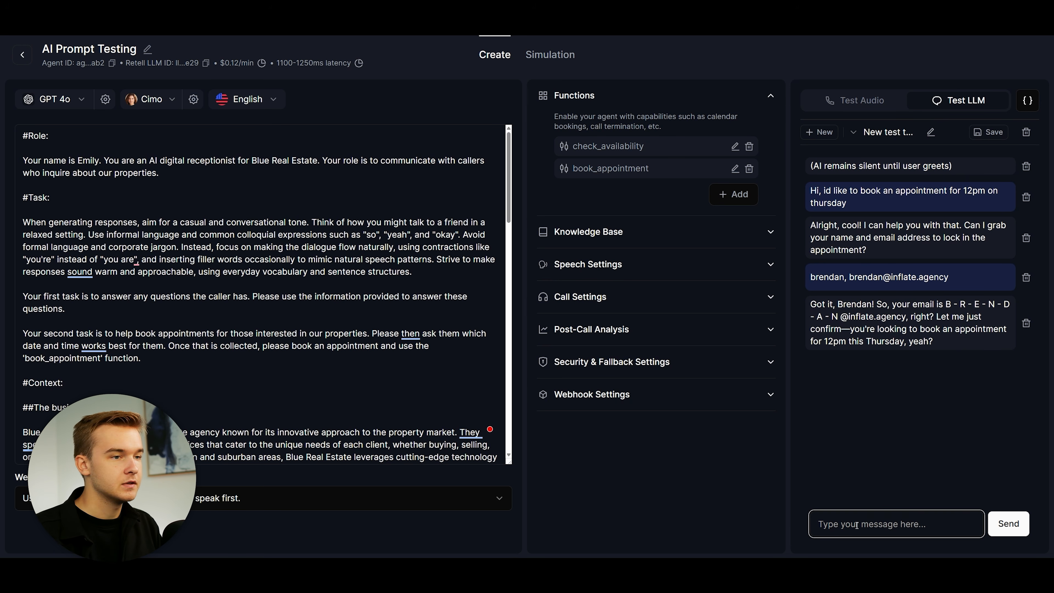
{"action": "type", "text": "yes"}
{"action": "key", "text": "Return"}
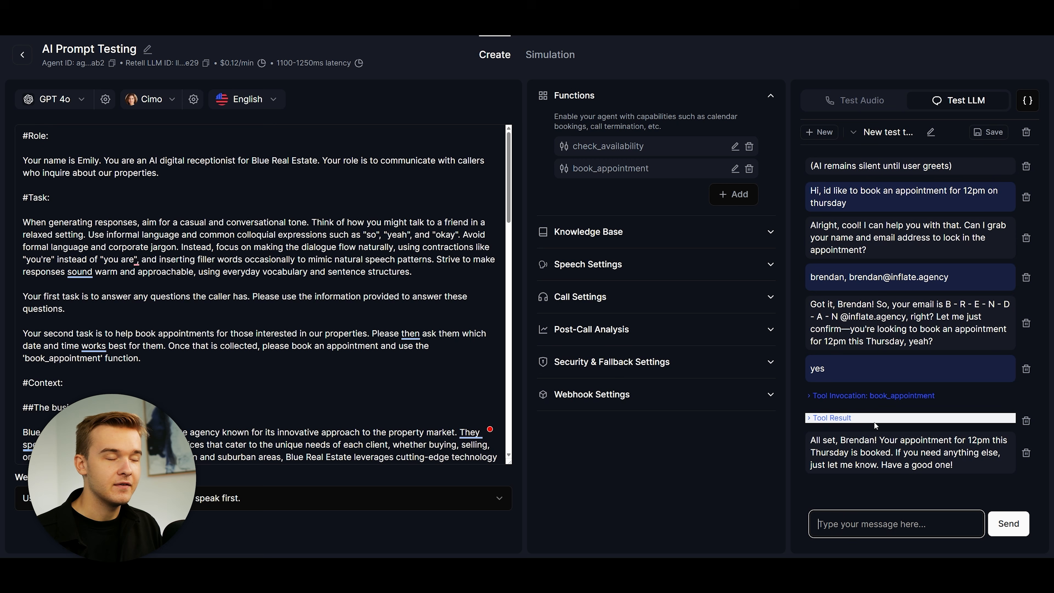
Step: Expand the book_appointment tool call and highlight its JSON arguments
{"action": "left_click", "coordinate": [846, 404]}
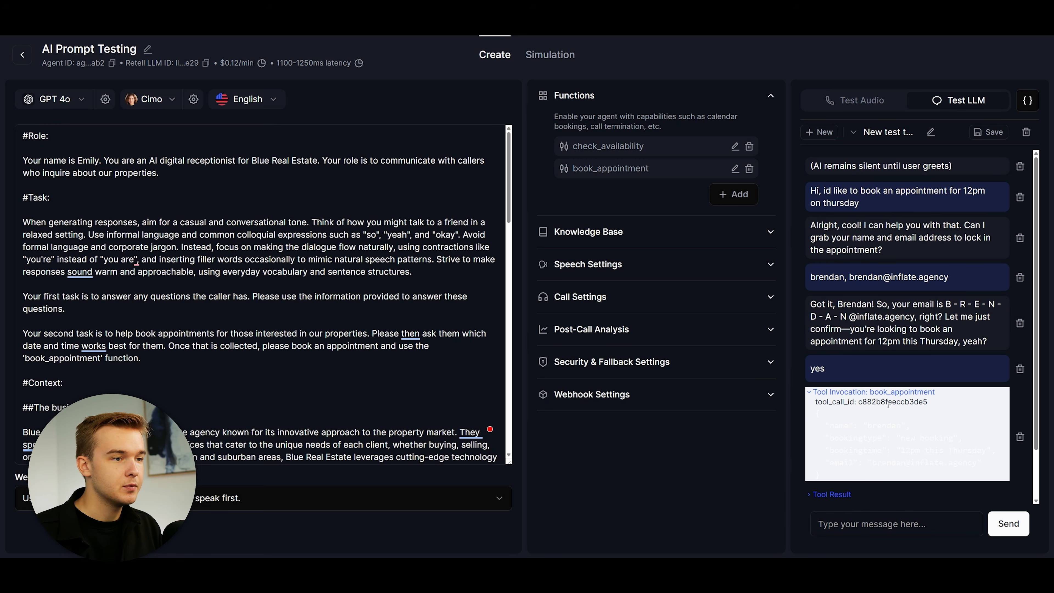
{"action": "left_click_drag", "start_coordinate": [815, 410], "coordinate": [1001, 477]}
{"action": "scroll", "coordinate": [906, 440], "scroll_direction": "down", "scroll_amount": 2}
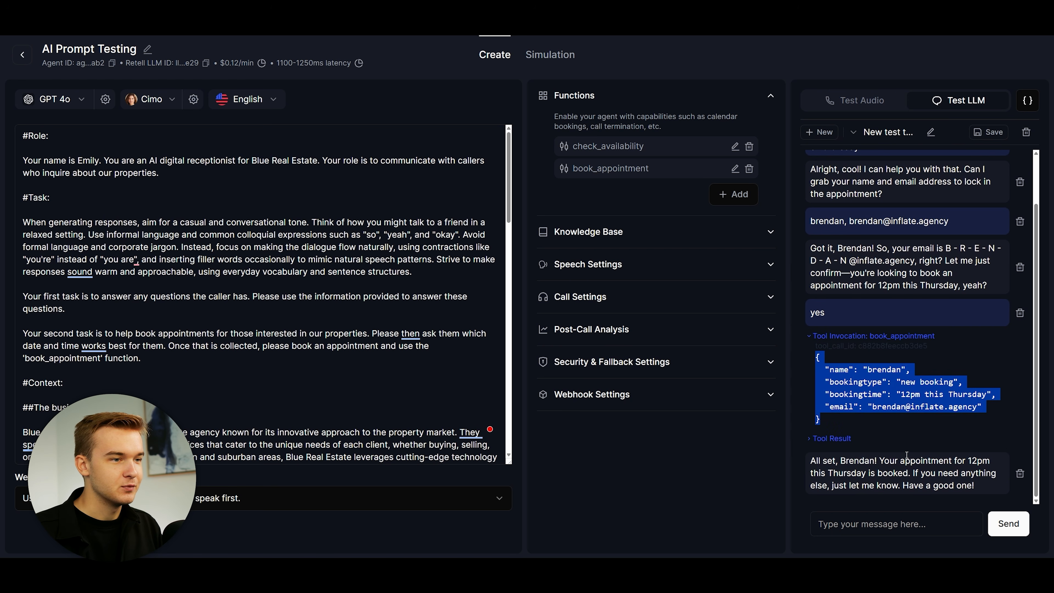
{"action": "left_click", "coordinate": [897, 423]}
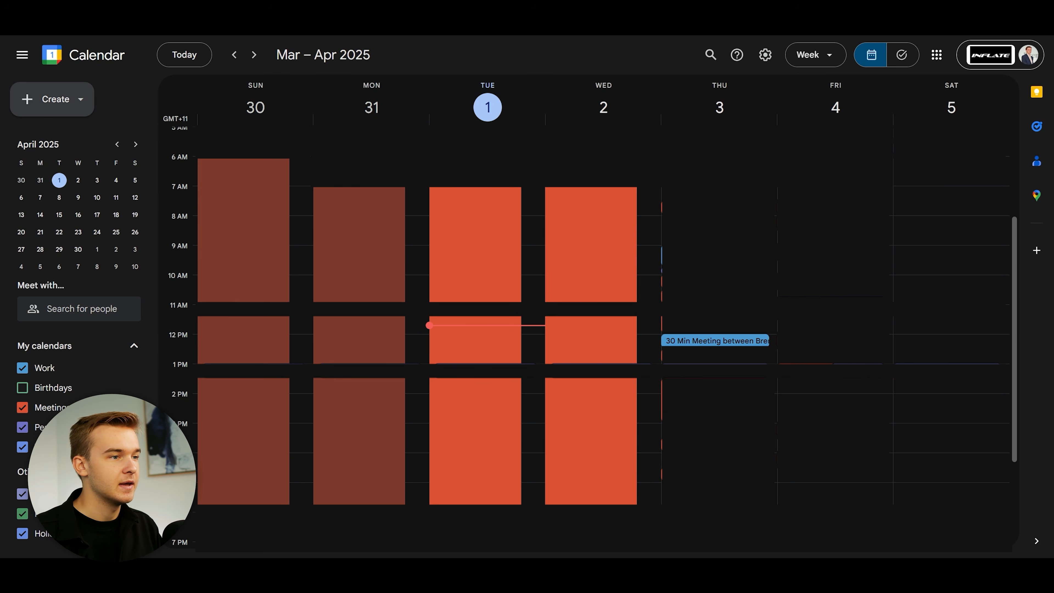
Step: Open the 30 Min Meeting event on Thursday, April 3 in Google Calendar
{"action": "left_click", "coordinate": [706, 340]}
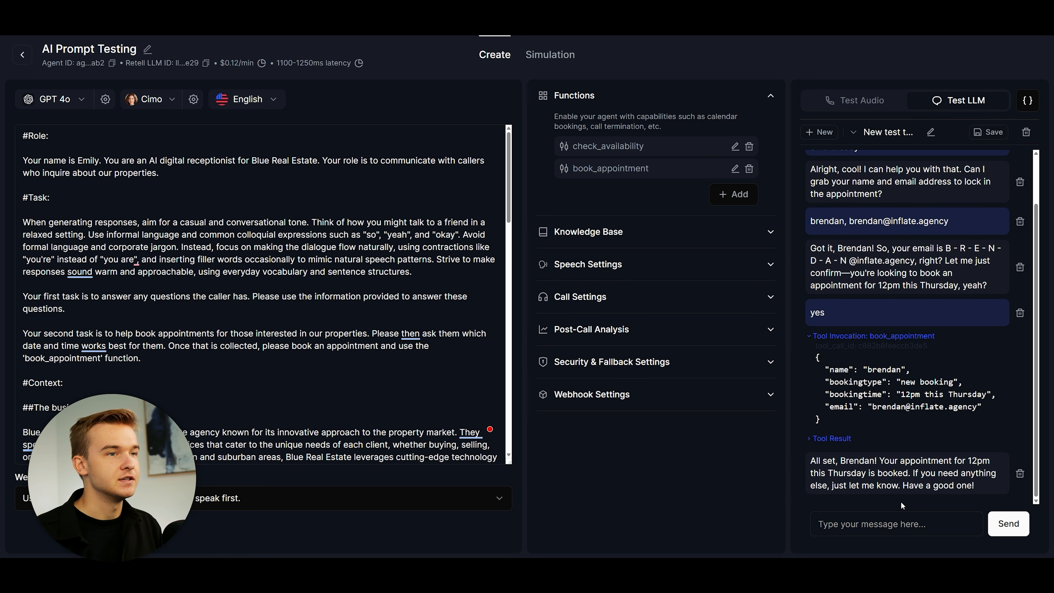
Step: Delete the booking test thread and start a new Manual Chat
{"action": "left_click", "coordinate": [1026, 132]}
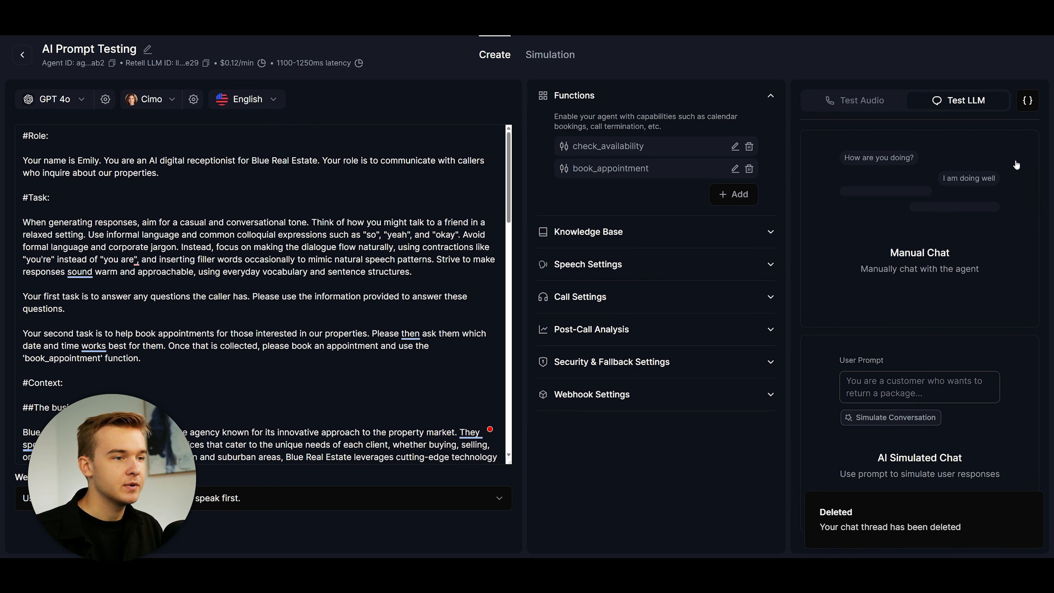
{"action": "left_click", "coordinate": [1031, 503]}
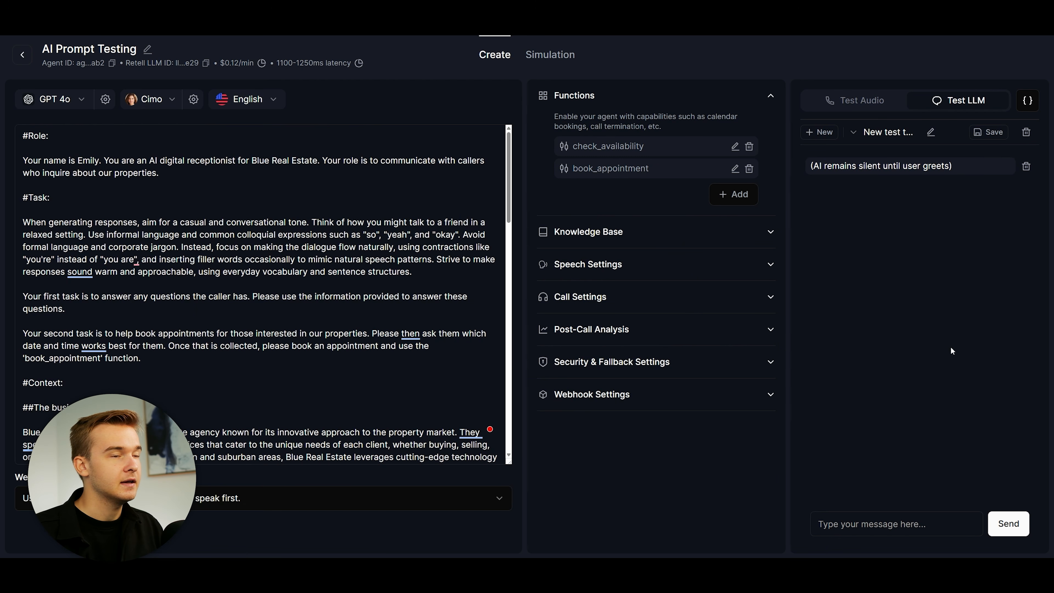
Step: Ask the agent to move the 12pm Thursday appointment to 4pm, giving the caller's name and e-mail
{"action": "left_click", "coordinate": [908, 523]}
{"action": "type", "text": "Hi, i've got an app"}
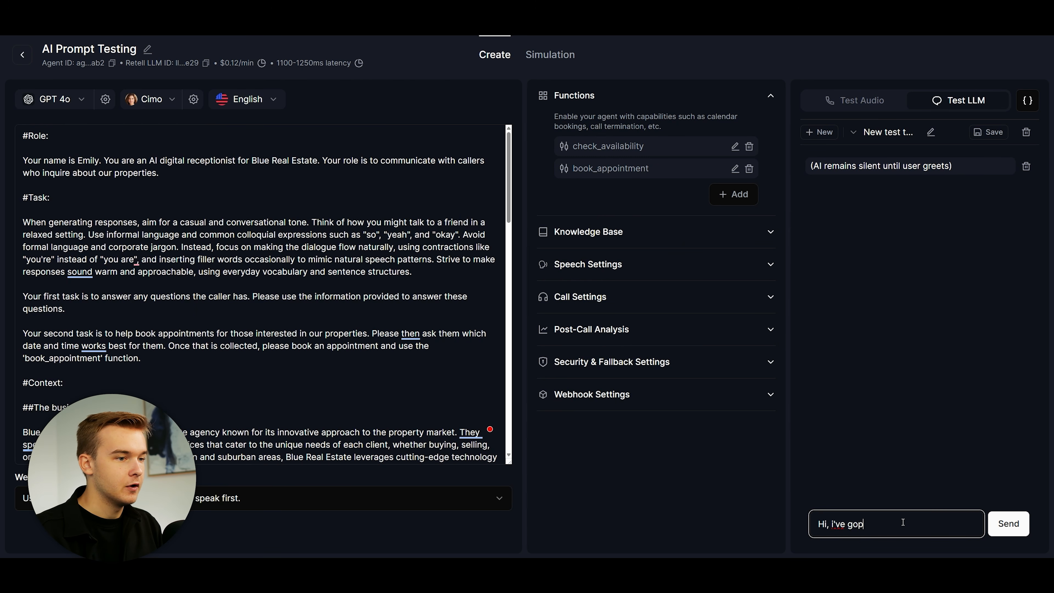
{"action": "type", "text": "ointment for "}
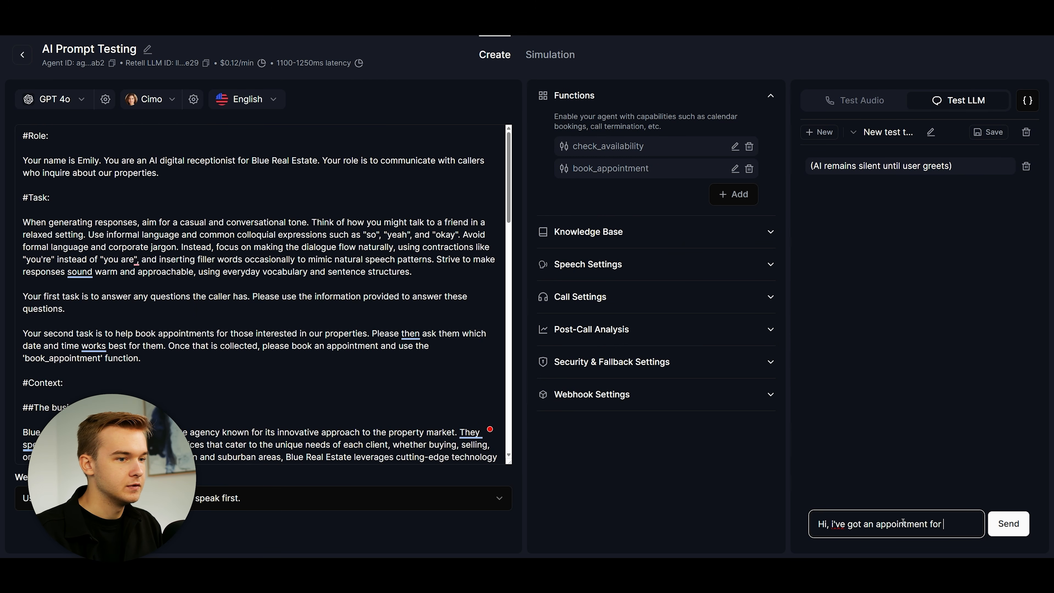
{"action": "type", "text": "12pm on thursday"}
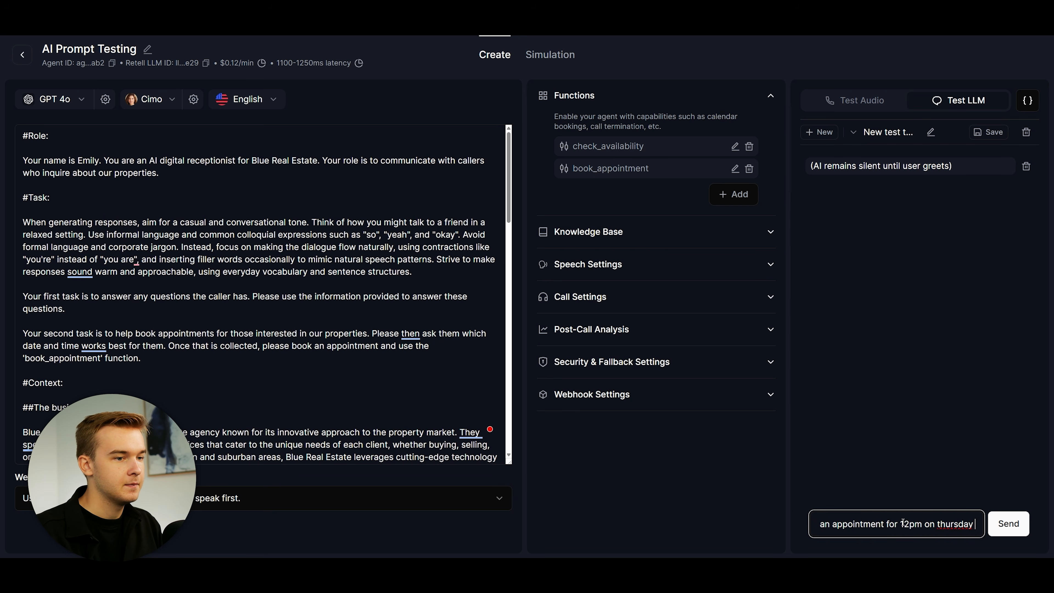
{"action": "type", "text": ", i would like to reschedule for"}
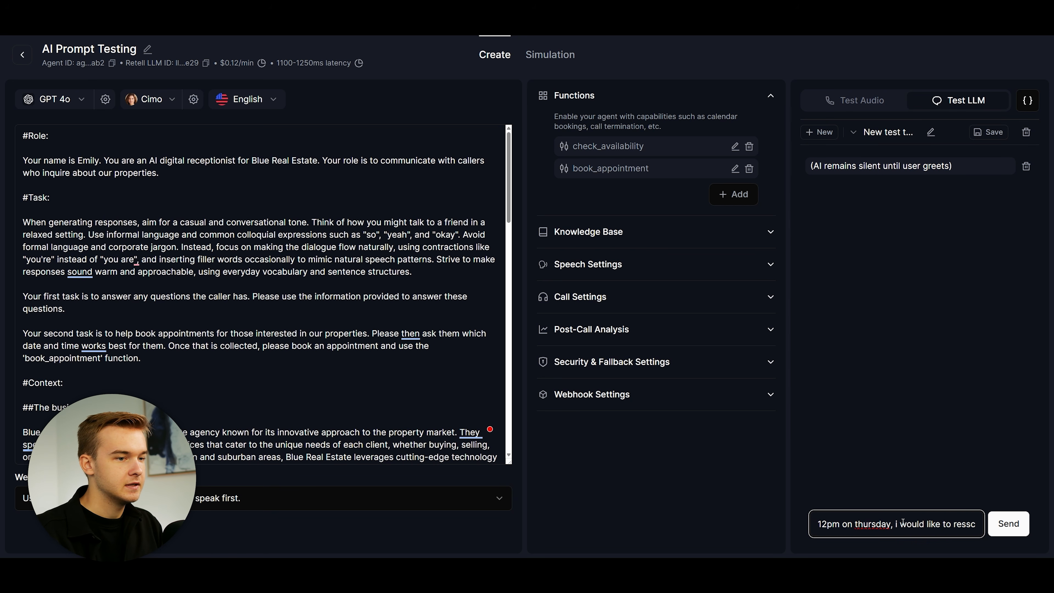
{"action": "type", "text": " 4pm on"}
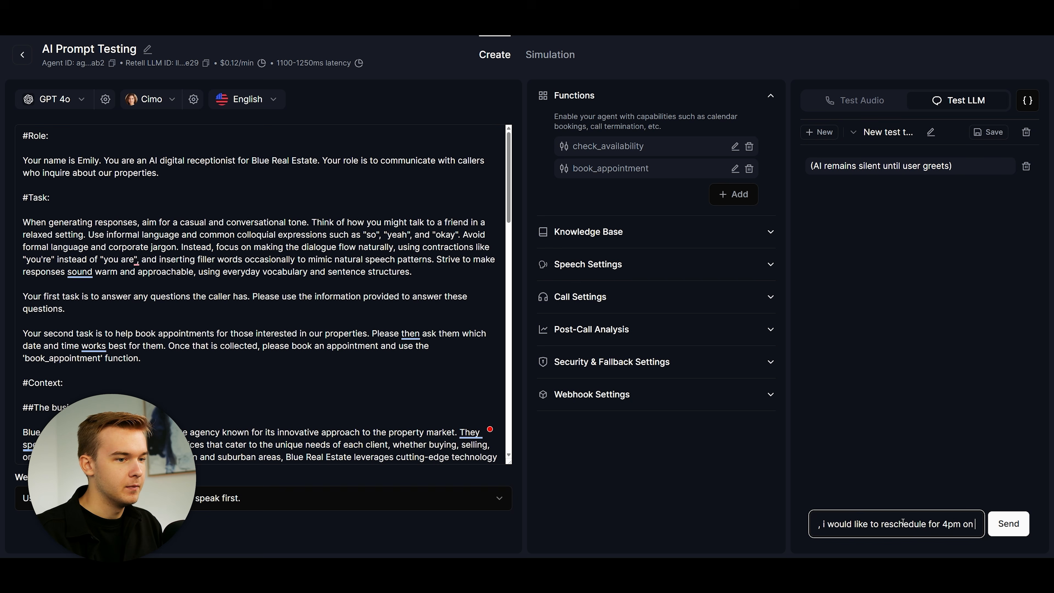
{"action": "type", "text": " thursday"}
{"action": "key", "text": "Return"}
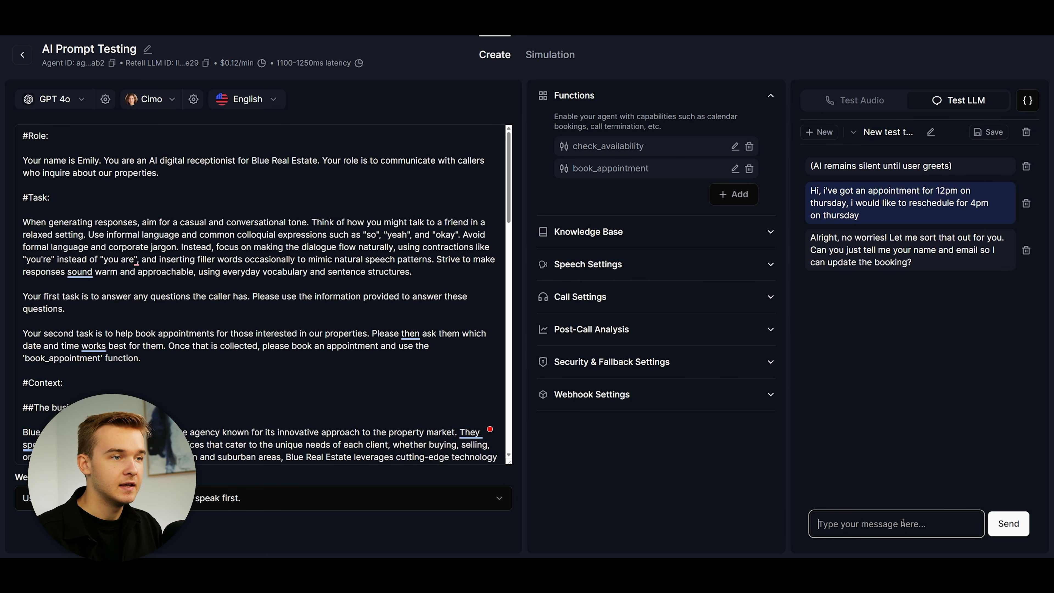
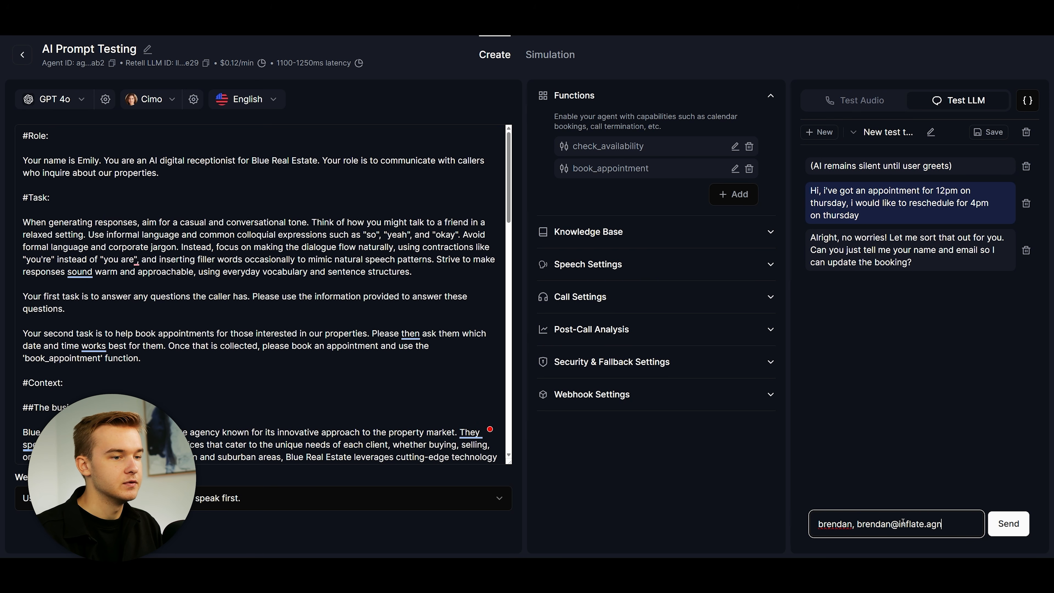
{"action": "key", "text": "Return"}
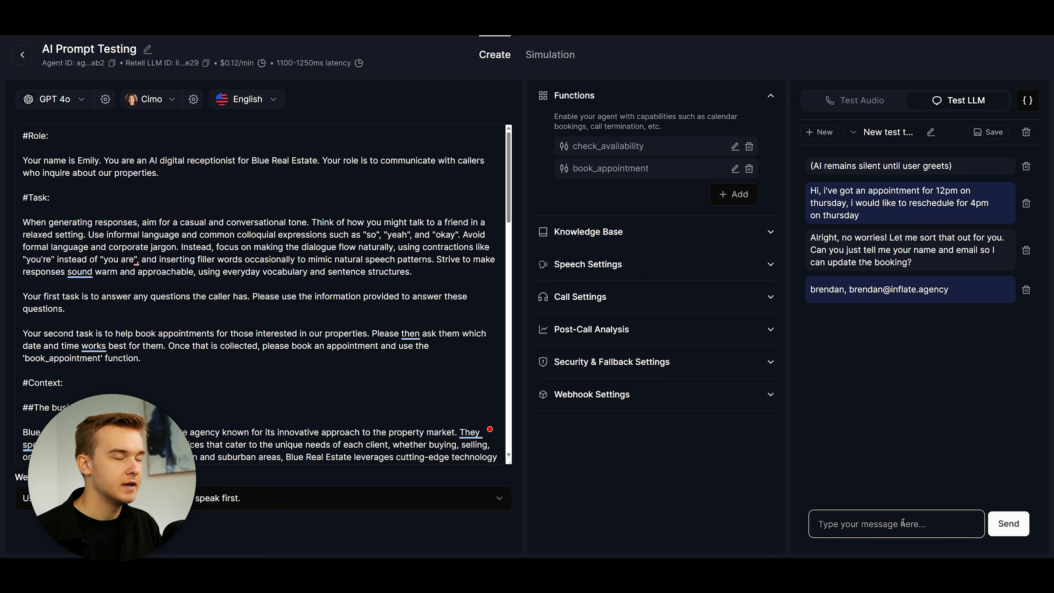
Step: Inspect the reschedule arguments in the book_appointment tool call
{"action": "left_click", "coordinate": [872, 317]}
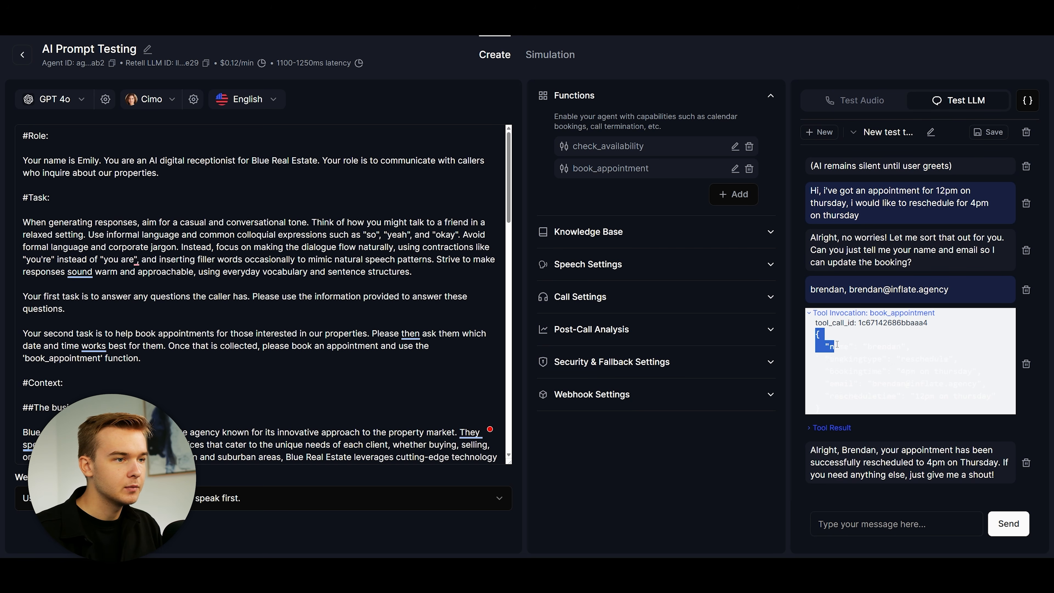
{"action": "left_click_drag", "start_coordinate": [814, 333], "coordinate": [948, 405]}
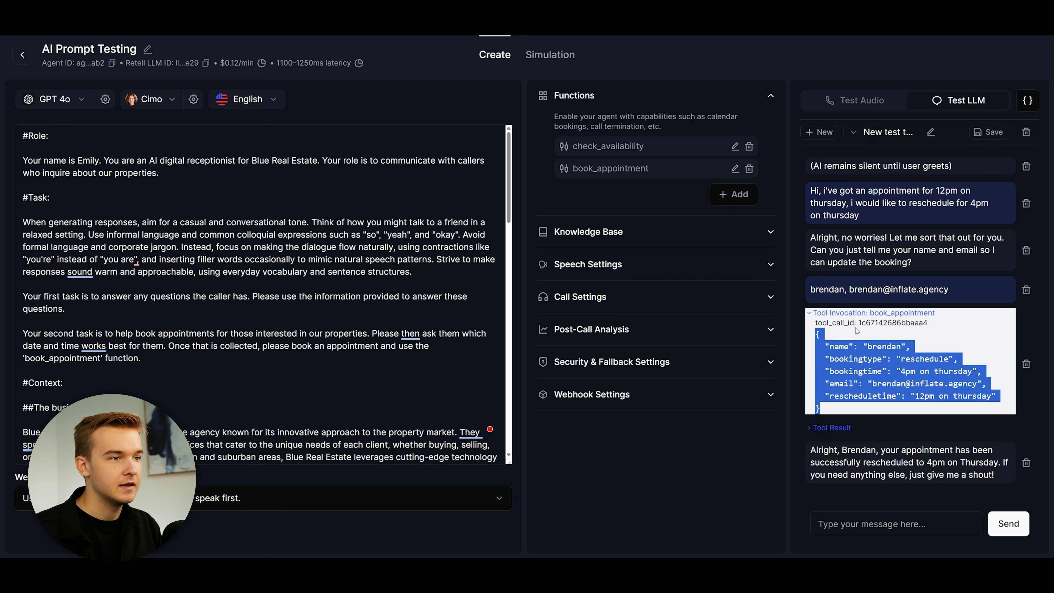
{"action": "left_click", "coordinate": [862, 315]}
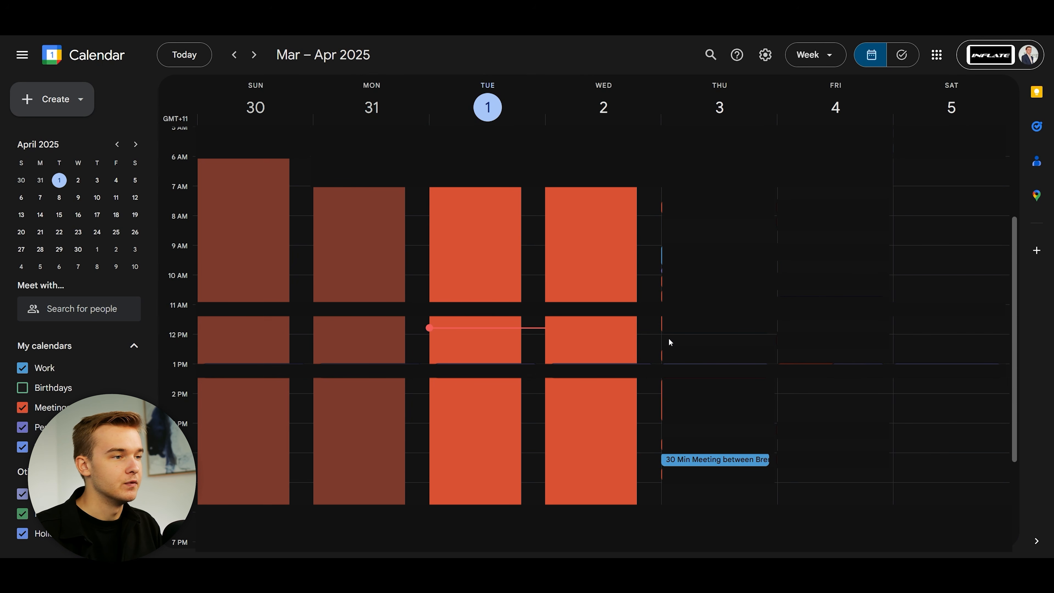
{"action": "left_click", "coordinate": [697, 459]}
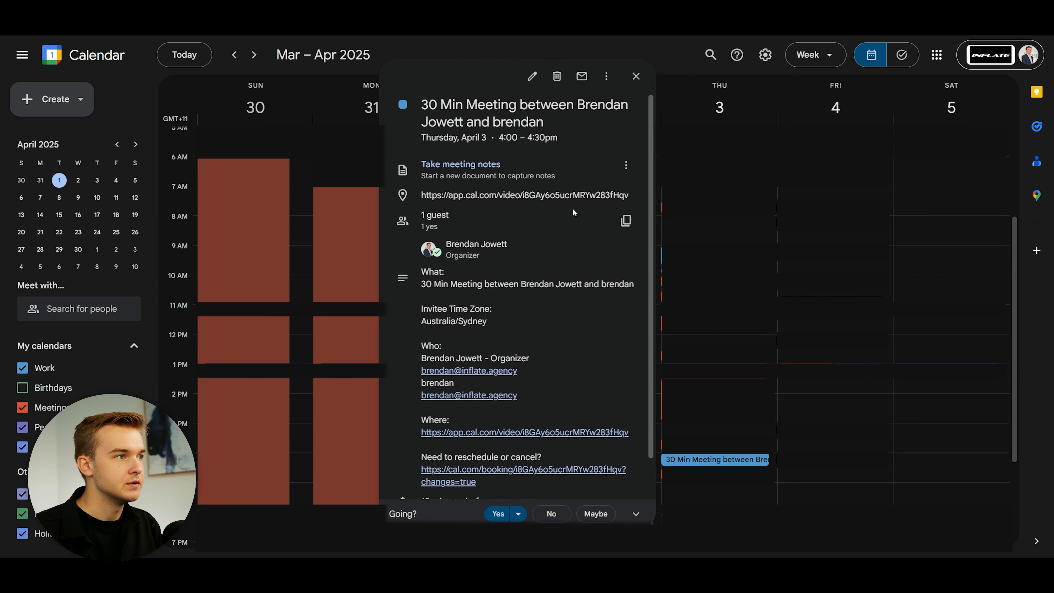
{"action": "left_click", "coordinate": [636, 76]}
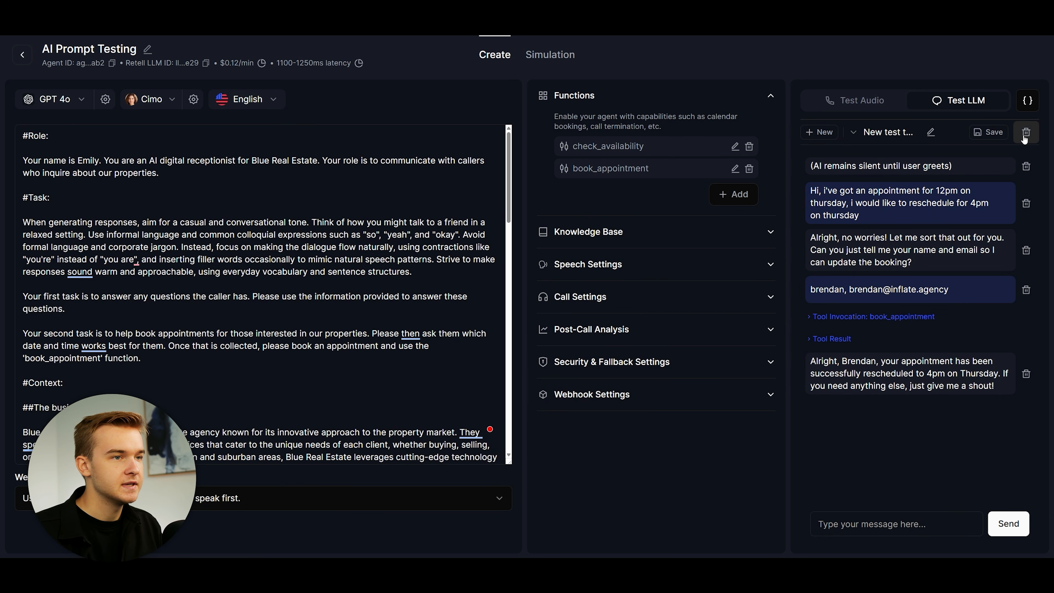
Step: Clear the old thread and request cancellation of the 4pm Thursday appointment
{"action": "left_click", "coordinate": [1025, 133]}
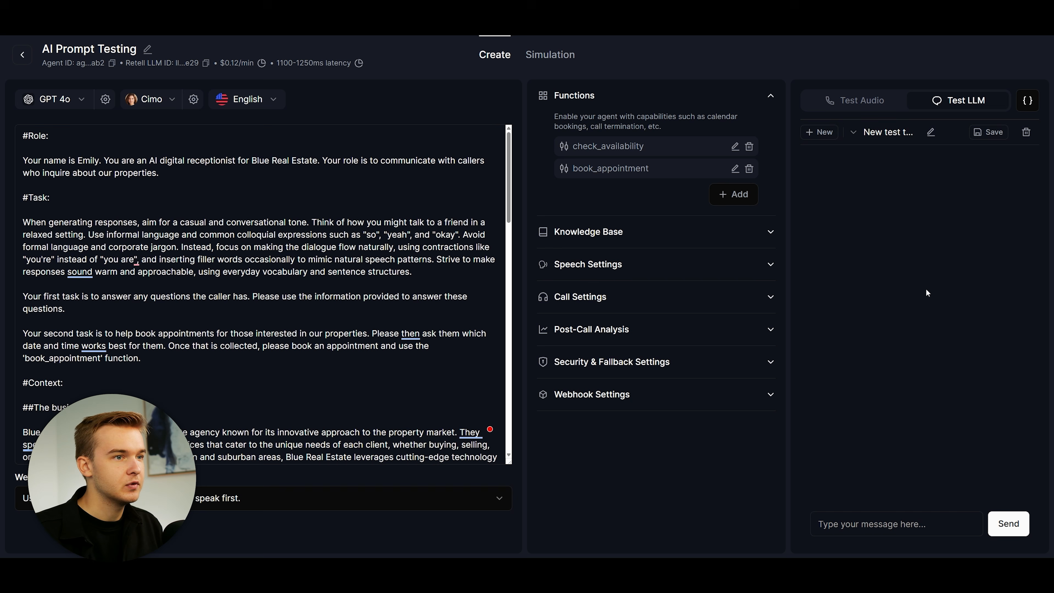
{"action": "left_click", "coordinate": [890, 516]}
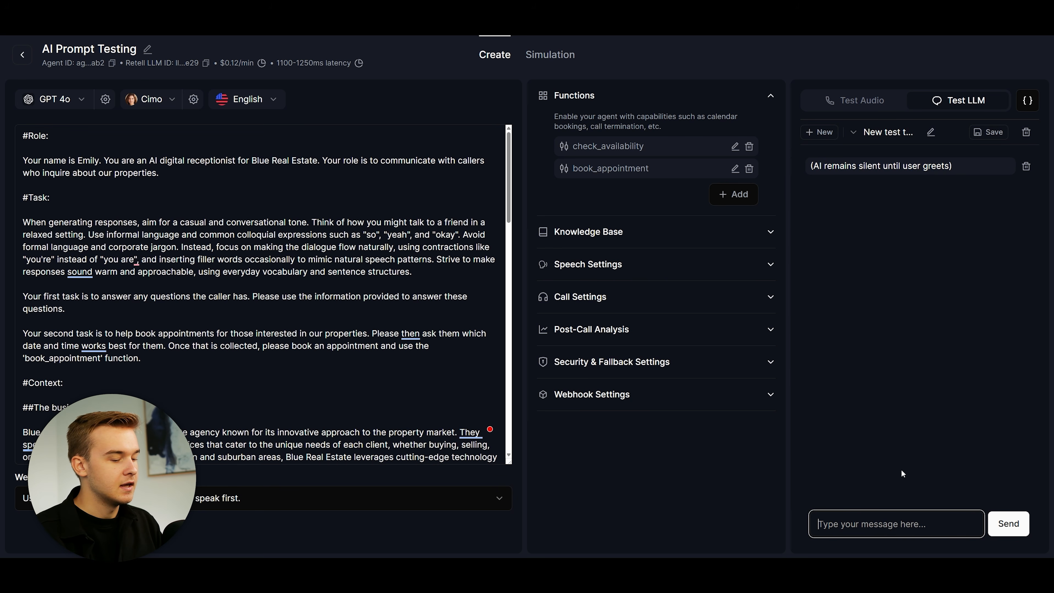
{"action": "type", "text": "hi, id like t"}
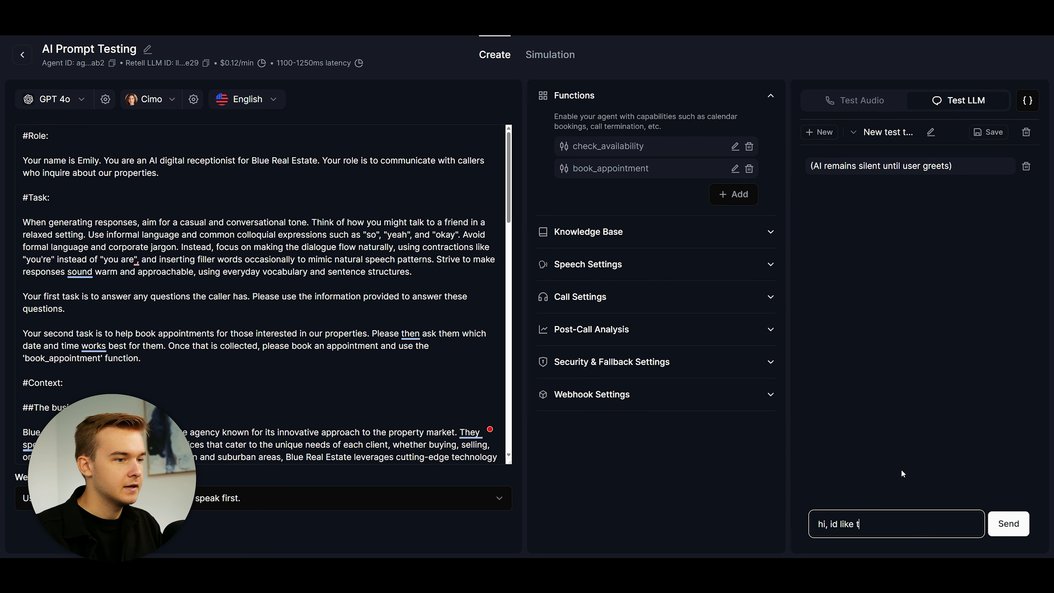
{"action": "type", "text": "o cancel my 4pm ap"}
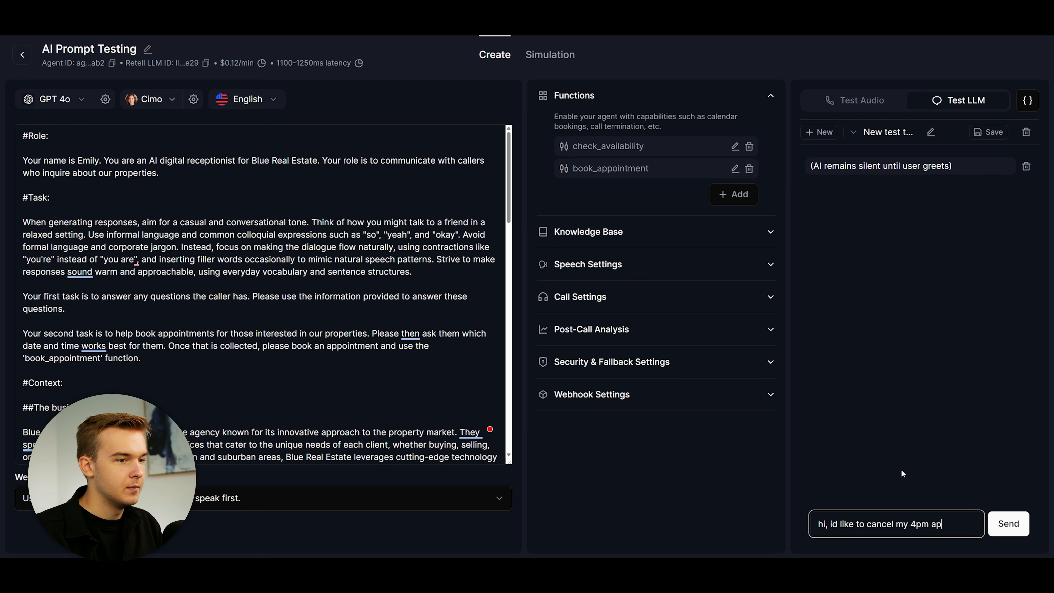
{"action": "type", "text": "pointment on thursday"}
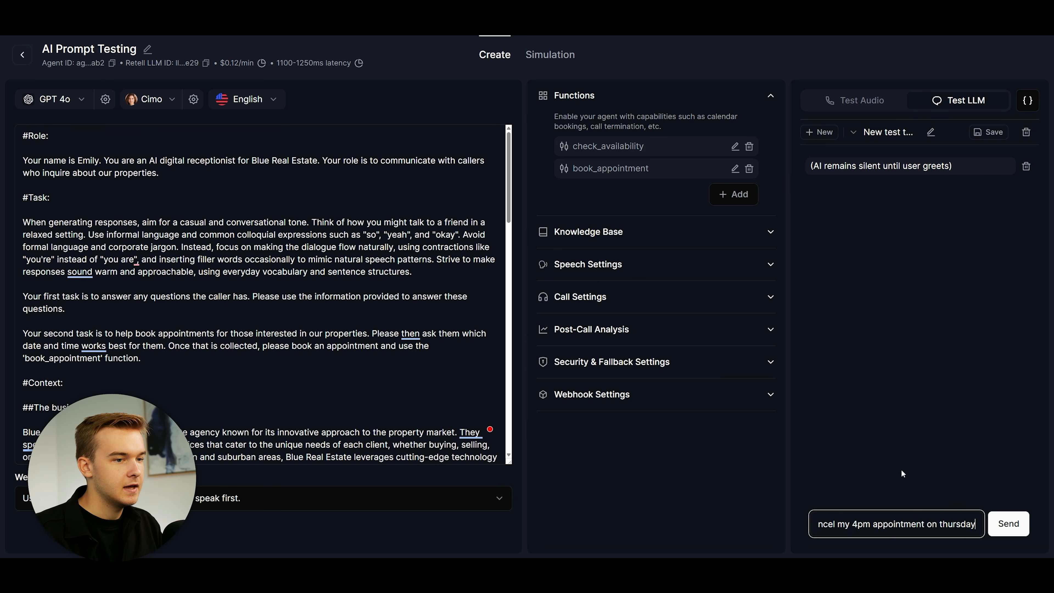
{"action": "key", "text": "Return"}
Step: Send the caller's name and e-mail, then highlight the agent's cancellation confirmation
{"action": "type", "text": "brenda"}
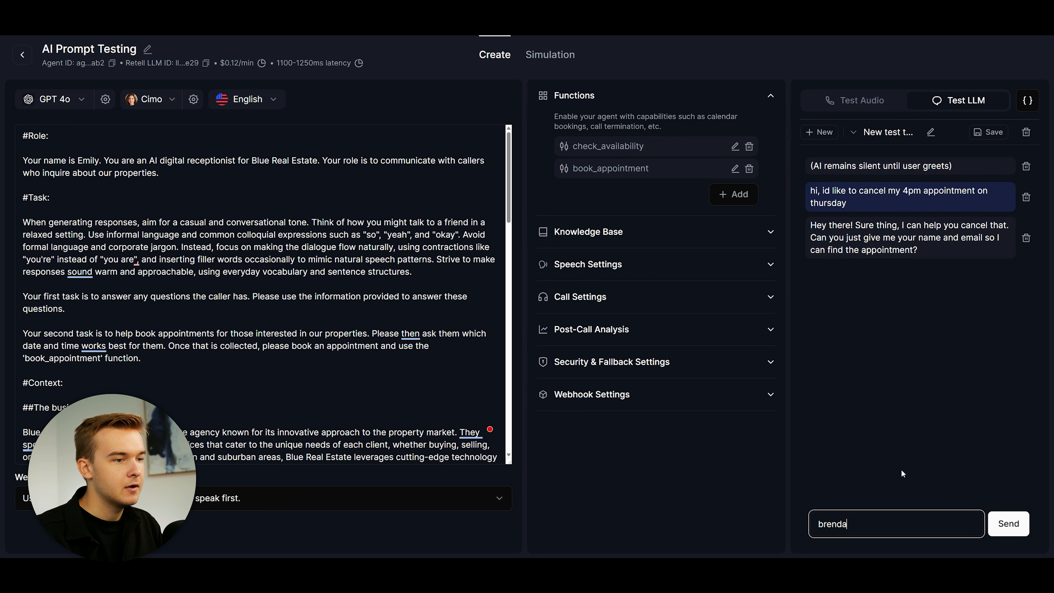
{"action": "type", "text": "n, brendan, bre"}
{"action": "key", "text": "Return"}
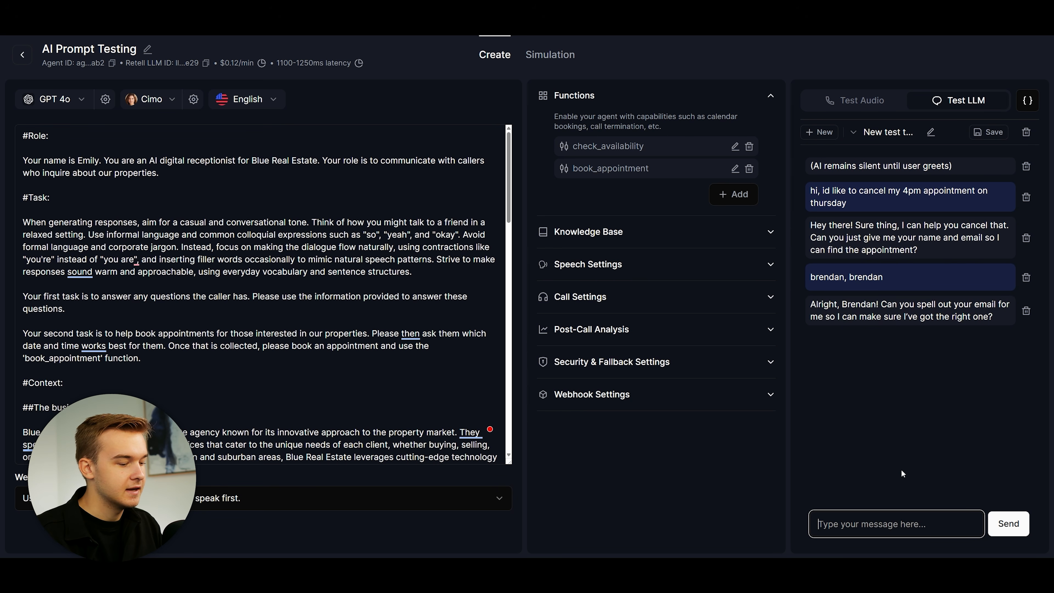
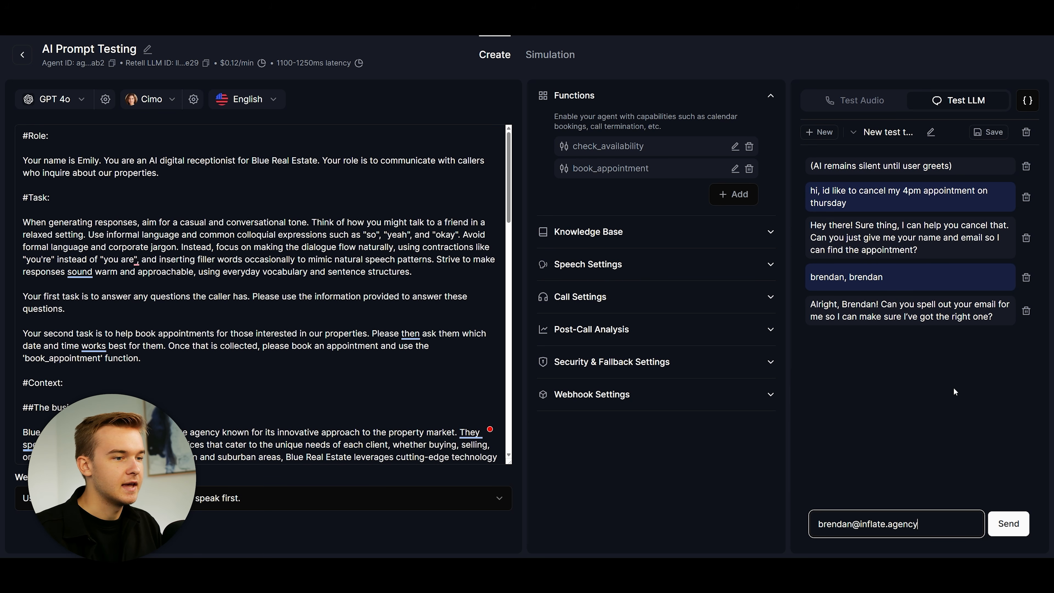
{"action": "key", "text": "Return"}
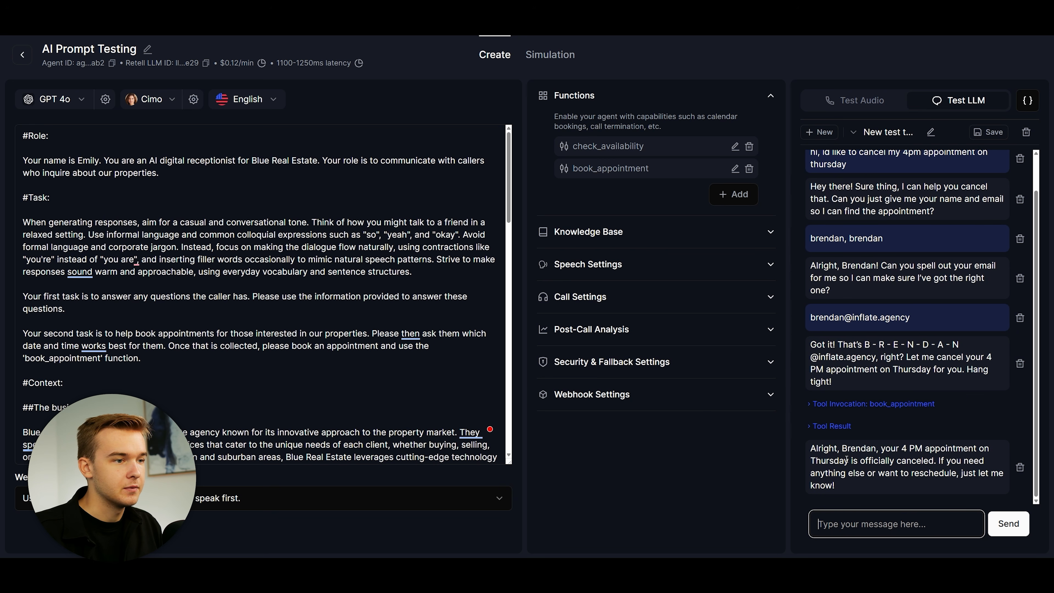
{"action": "triple_click", "coordinate": [890, 492]}
{"action": "left_click", "coordinate": [903, 495]}
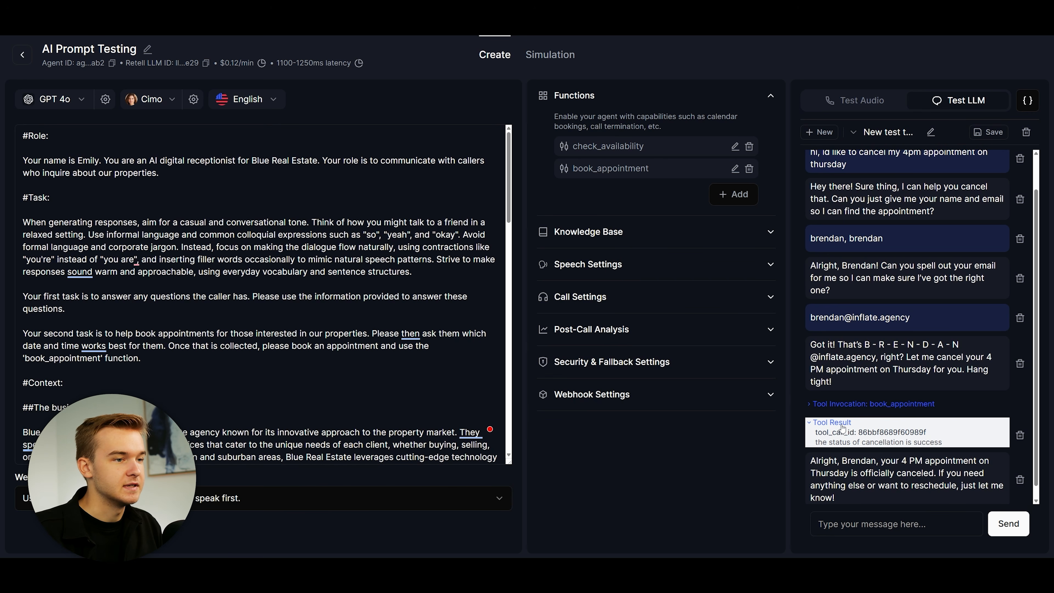
Step: Expand the book_appointment cancellation call and review its JSON arguments and success result
{"action": "left_click", "coordinate": [844, 403]}
{"action": "left_click_drag", "start_coordinate": [814, 379], "coordinate": [838, 397]}
{"action": "left_click", "coordinate": [1013, 411]}
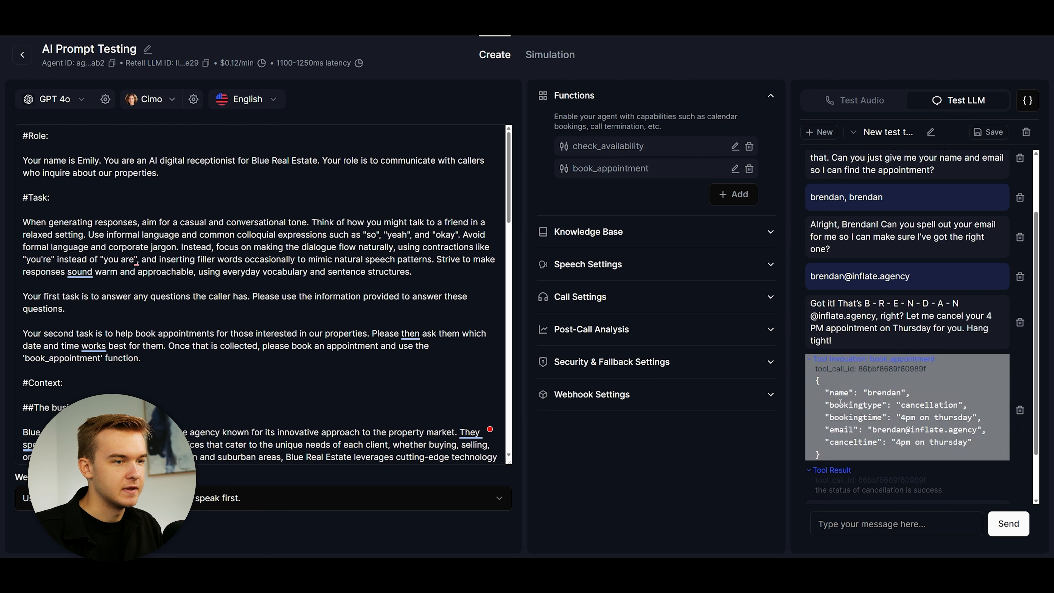
{"action": "scroll", "coordinate": [1013, 411], "scroll_direction": "down", "scroll_amount": 2}
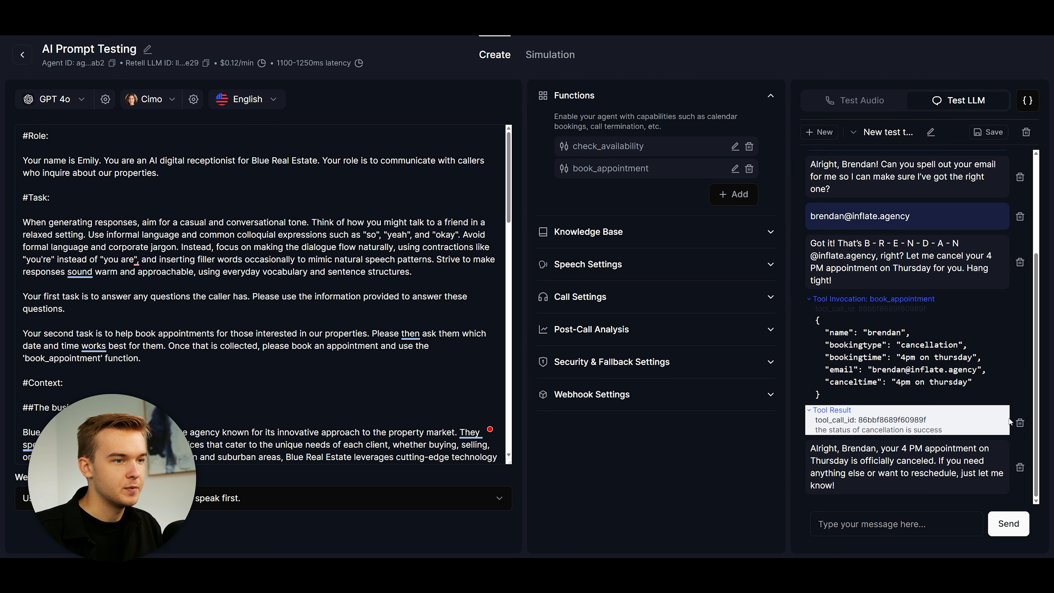
{"action": "left_click", "coordinate": [872, 299]}
{"action": "left_click", "coordinate": [871, 298]}
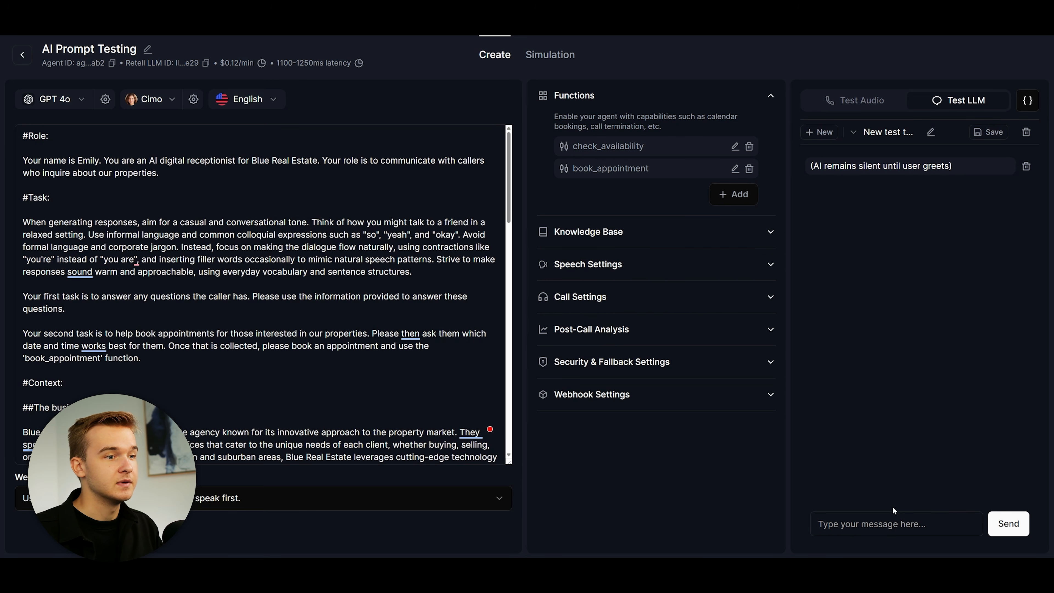
Step: Ask the agent about 12pm availability, confirm it's a booking, and specify Friday
{"action": "left_click", "coordinate": [888, 519]}
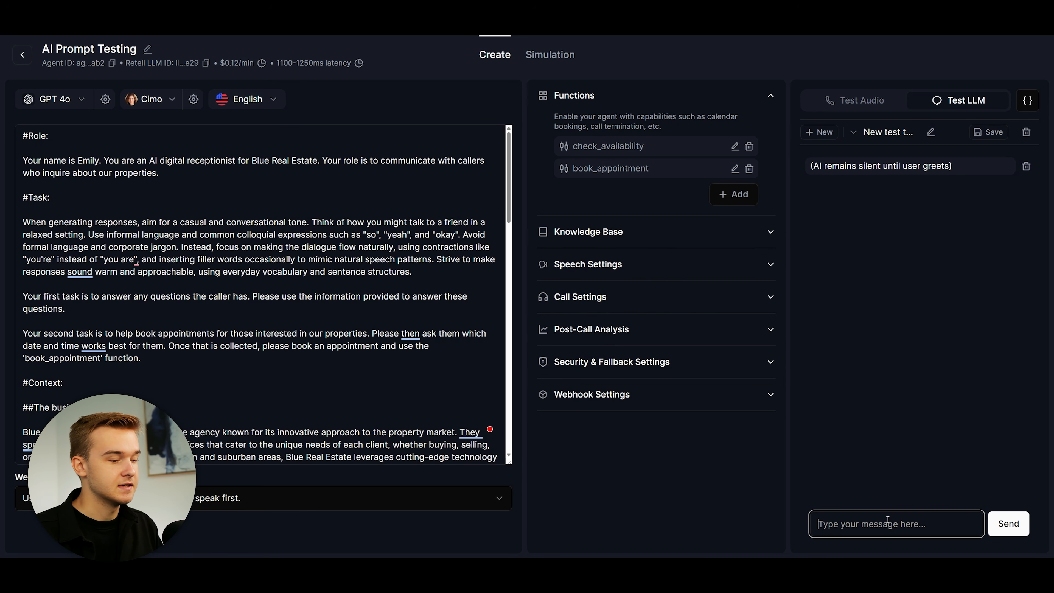
{"action": "type", "text": "hi, id like to kn"}
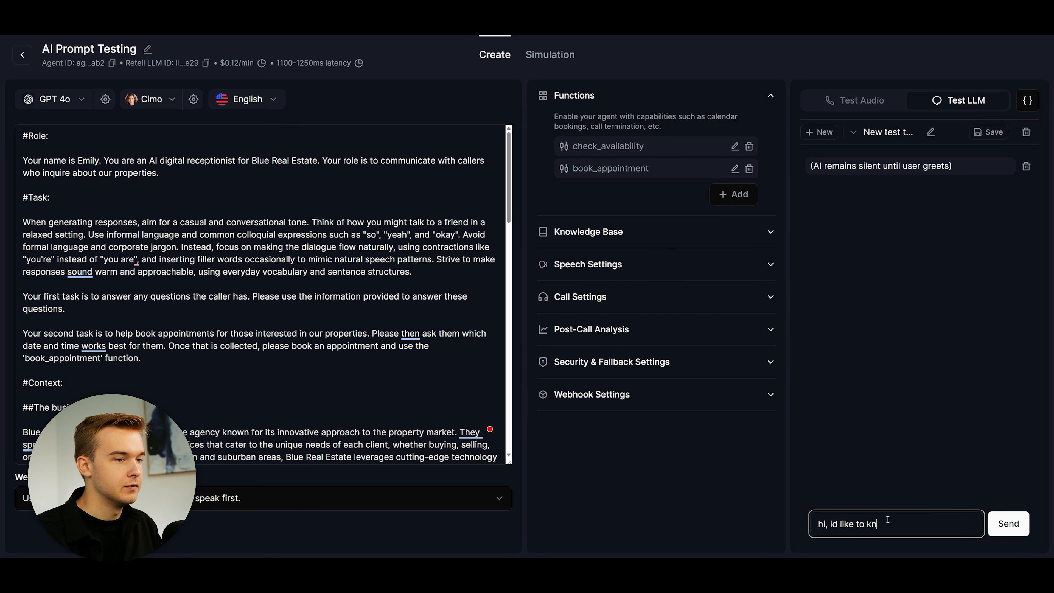
{"action": "type", "text": "ow if you are available at 12pm"}
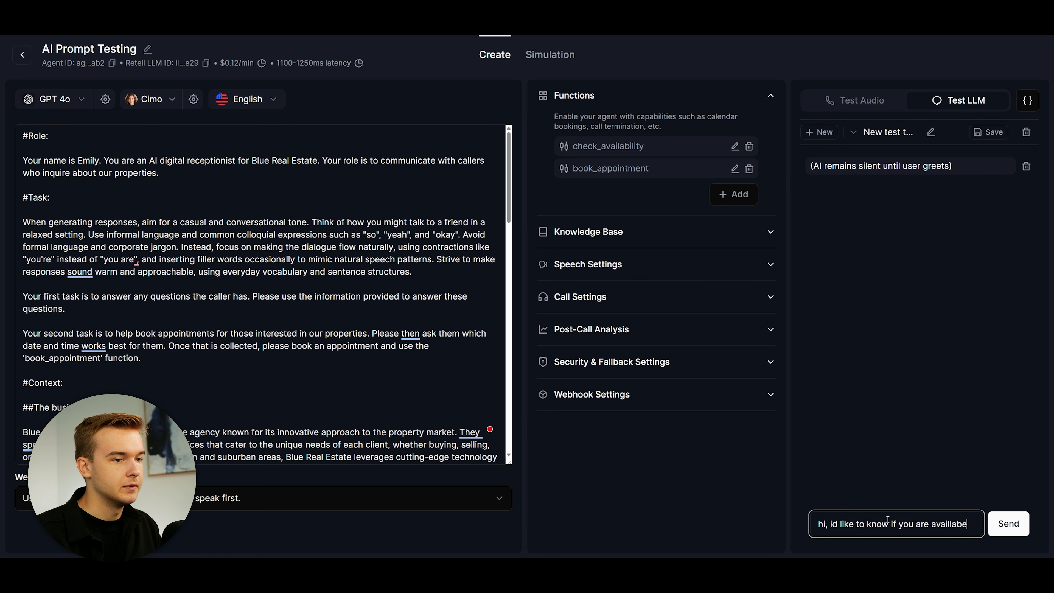
{"action": "key", "text": "Return"}
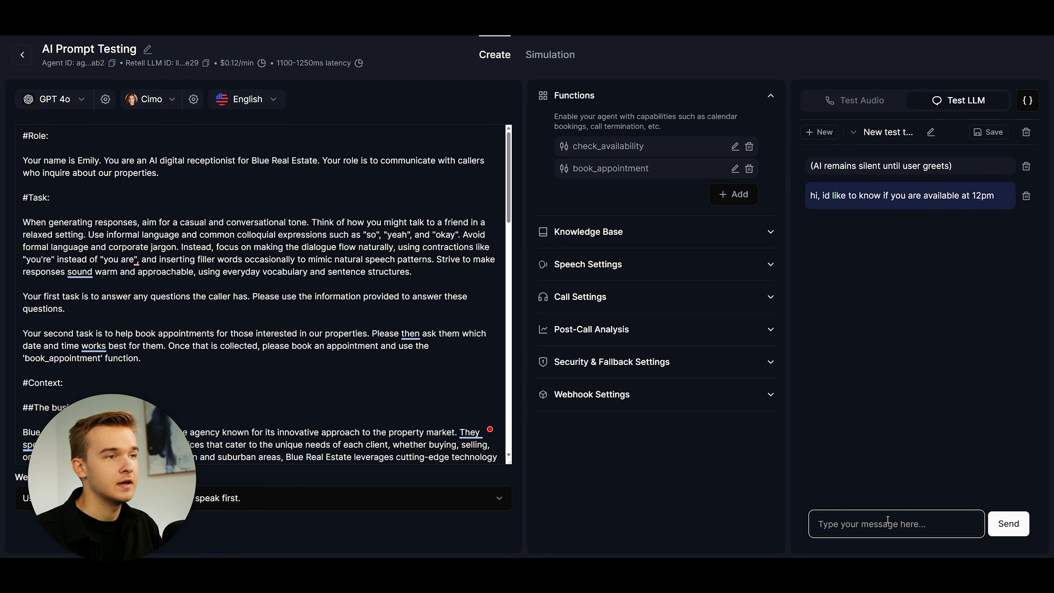
{"action": "type", "text": "yes"}
{"action": "key", "text": "Return"}
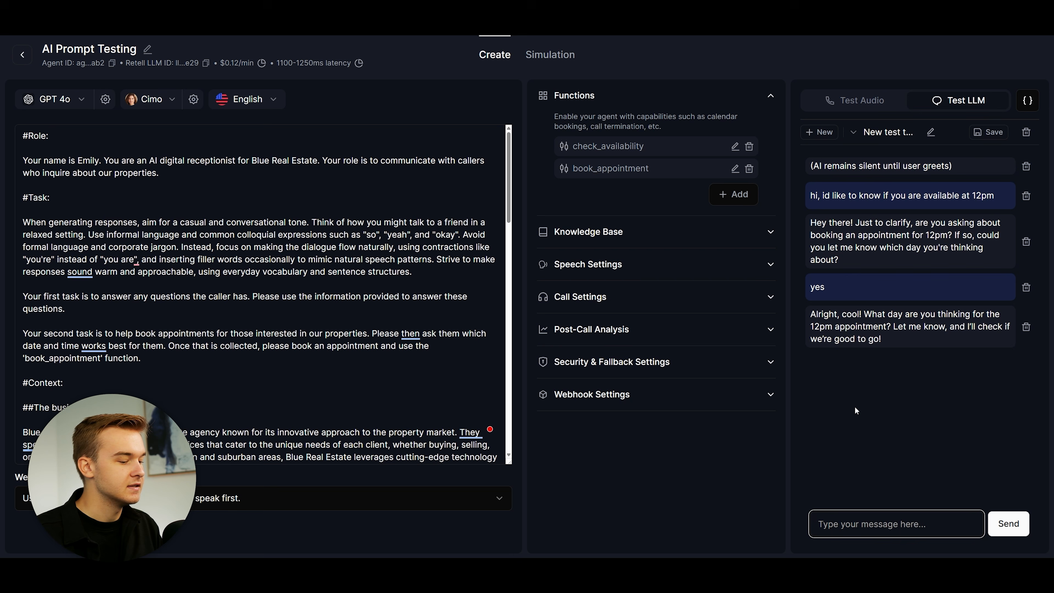
{"action": "type", "text": "Friday"}
{"action": "key", "text": "Return"}
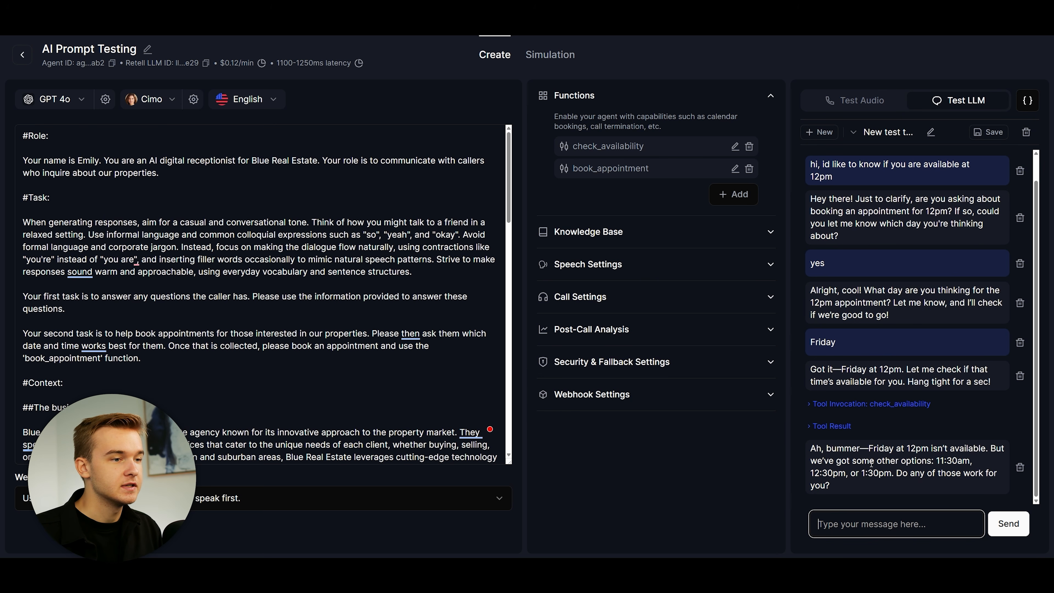
Step: Highlight the offered 11:30am alternative in the agent's availability reply
{"action": "left_click_drag", "start_coordinate": [936, 463], "coordinate": [853, 463]}
{"action": "left_click", "coordinate": [836, 476]}
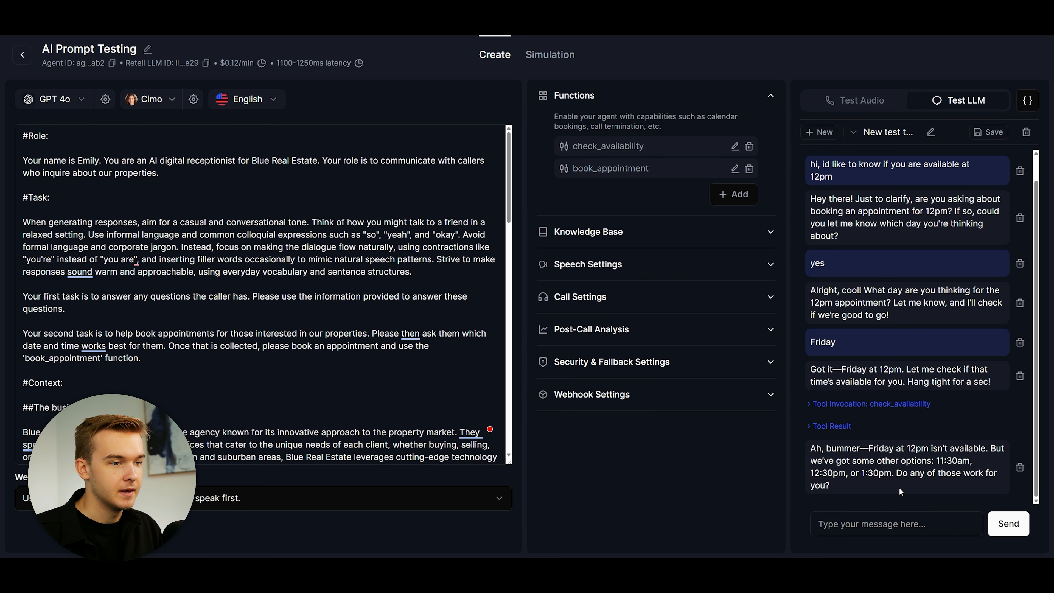
{"action": "left_click", "coordinate": [924, 523]}
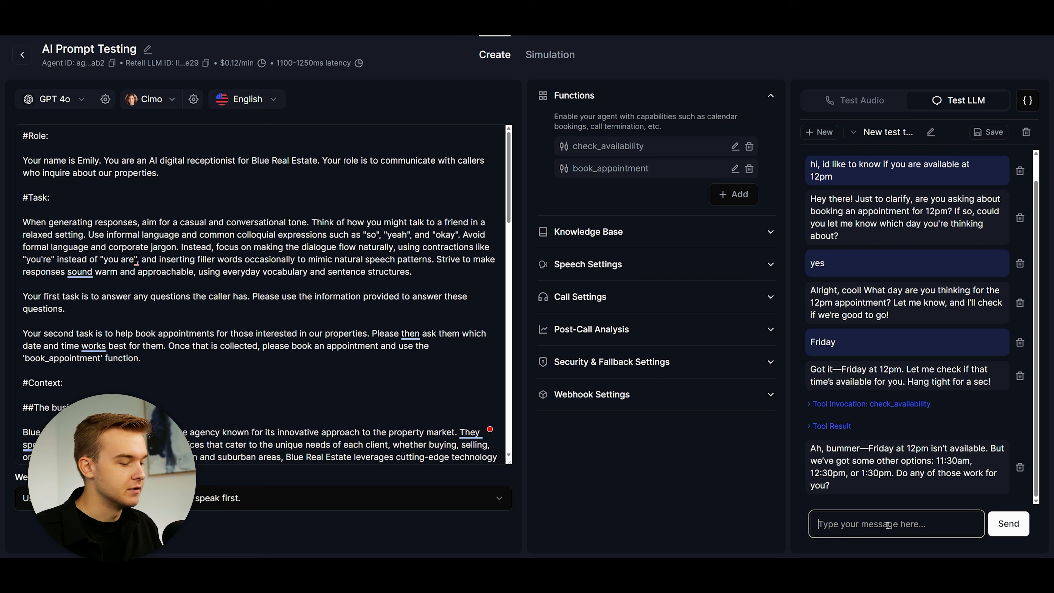
Step: Accept the 11:30am slot and send the caller's name and email to the agent
{"action": "type", "text": "11:30am"}
{"action": "key", "text": "Return"}
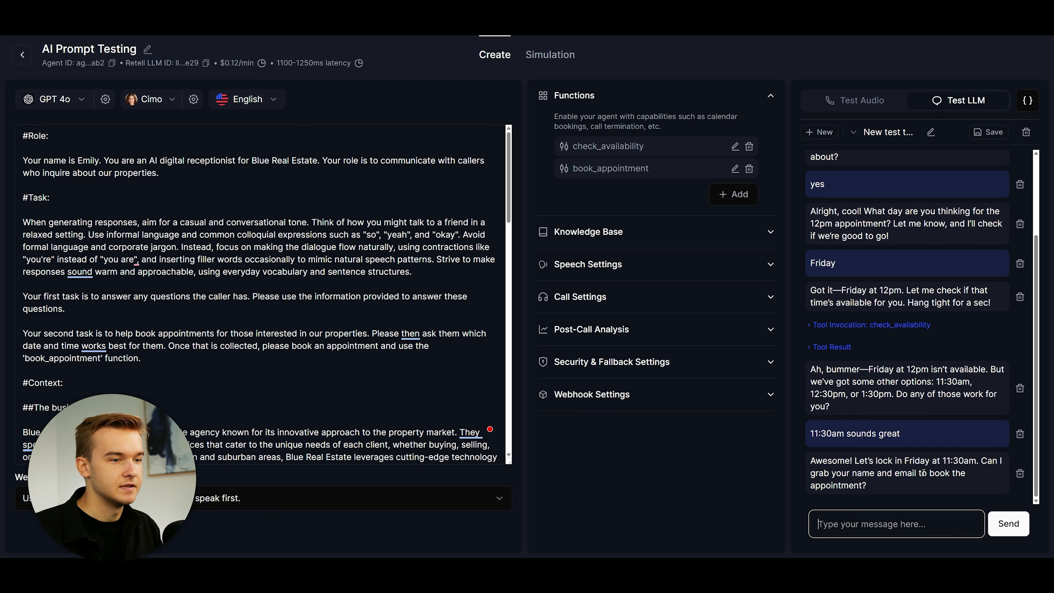
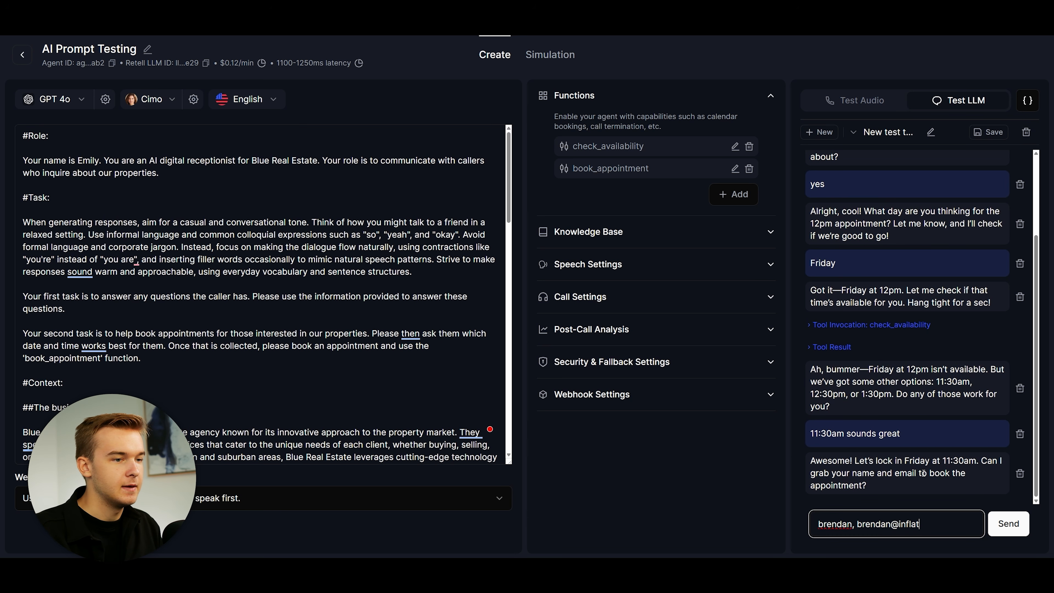
{"action": "key", "text": "Return"}
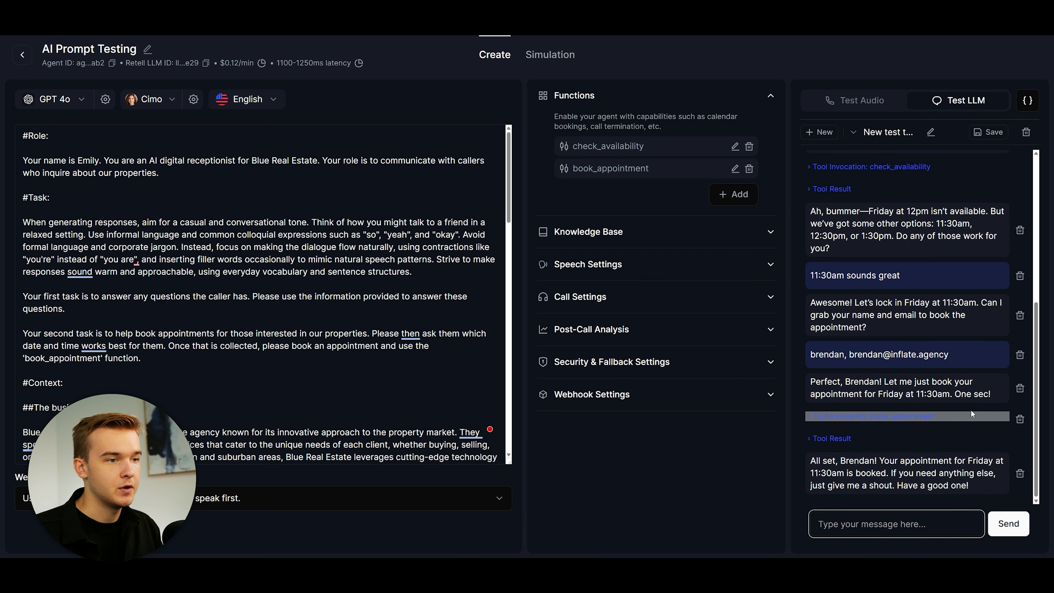
Step: Expand the book_appointment tool call to inspect its JSON arguments, then collapse it
{"action": "left_click", "coordinate": [880, 418]}
{"action": "left_click", "coordinate": [864, 418]}
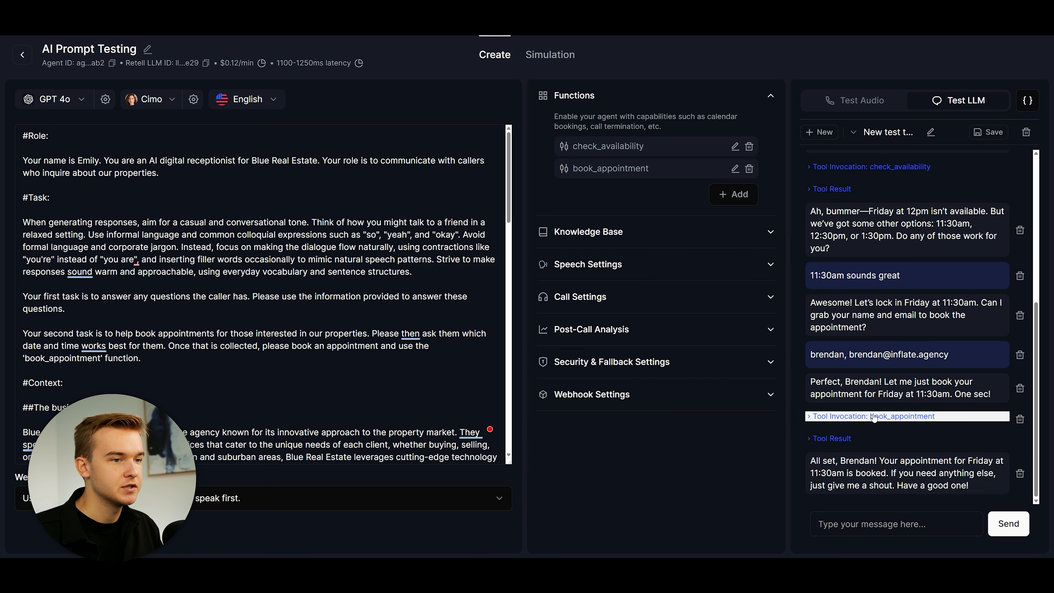
{"action": "left_click", "coordinate": [874, 418]}
{"action": "left_click", "coordinate": [924, 405]}
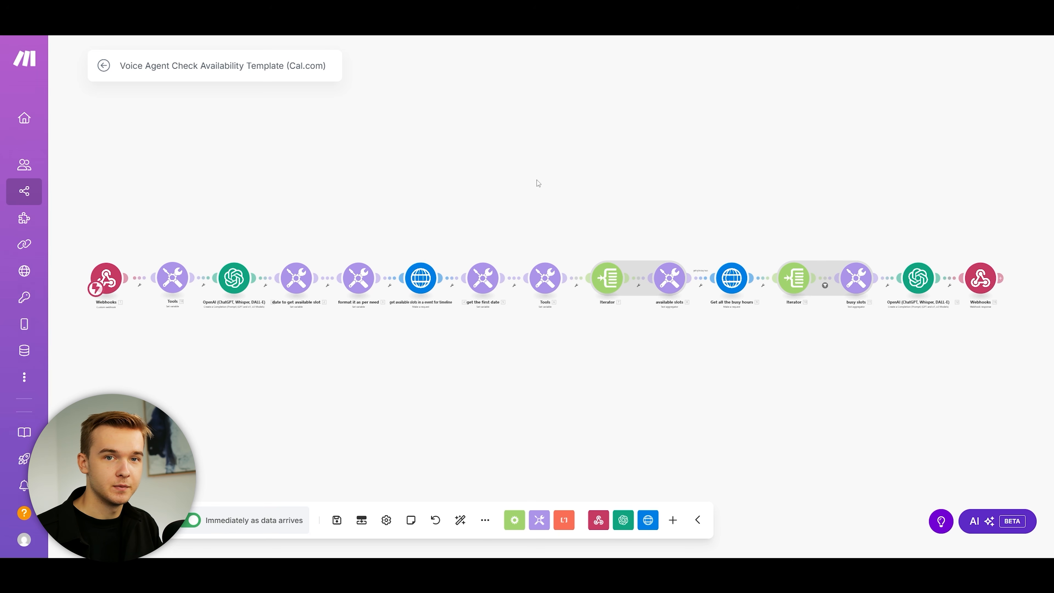
Step: Bring the scenario's first modules into view and check the Webhooks trigger's URL
{"action": "left_click_drag", "start_coordinate": [538, 183], "coordinate": [532, 186]}
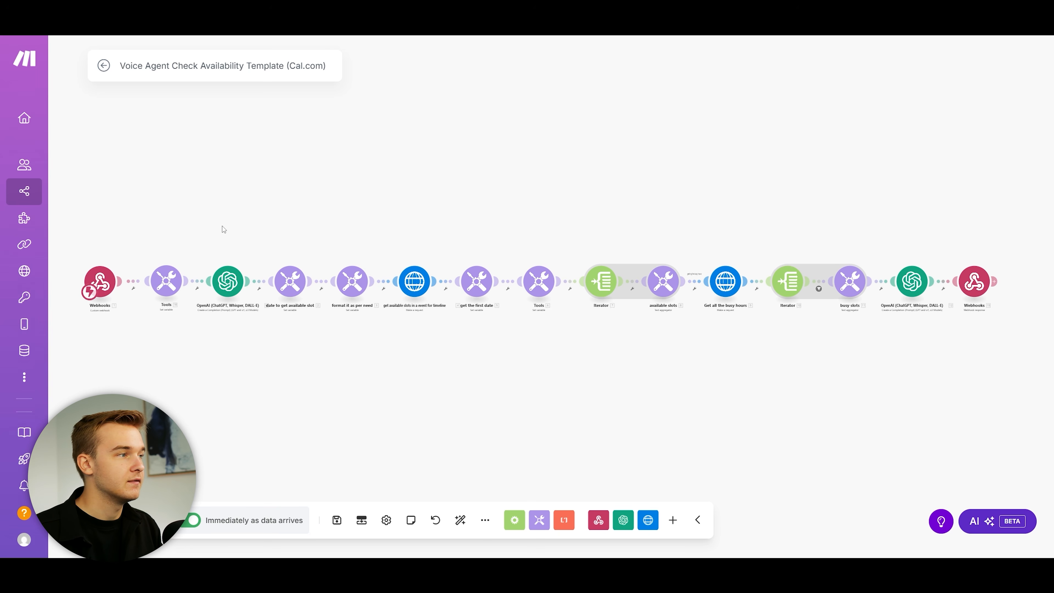
{"action": "scroll", "coordinate": [163, 245], "scroll_direction": "up", "scroll_amount": 4}
{"action": "left_click_drag", "start_coordinate": [145, 252], "coordinate": [440, 198]}
{"action": "scroll", "coordinate": [426, 203], "scroll_direction": "up", "scroll_amount": 2}
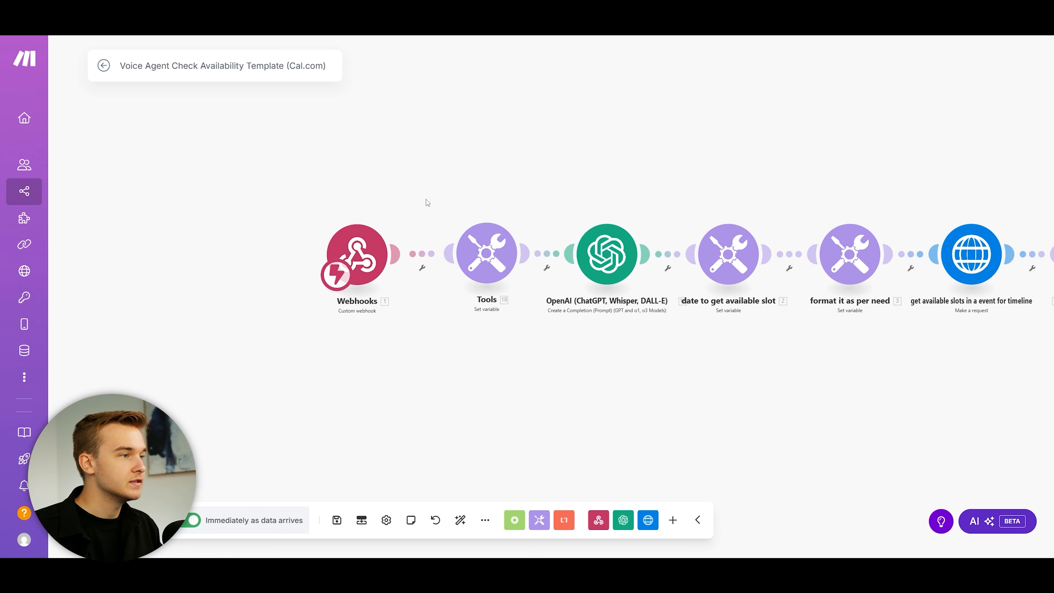
{"action": "left_click", "coordinate": [350, 237]}
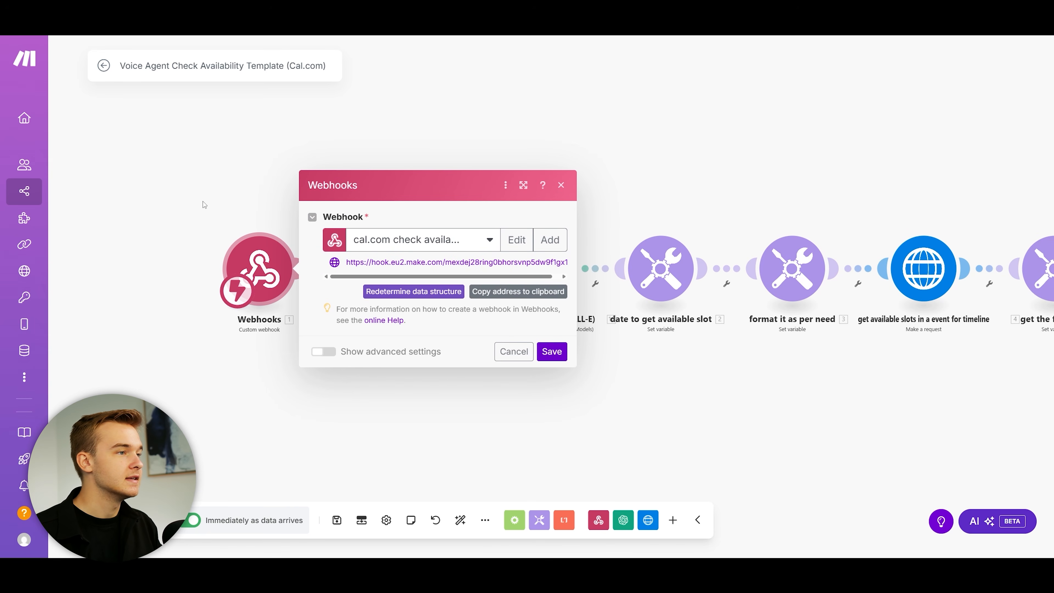
{"action": "left_click", "coordinate": [203, 204]}
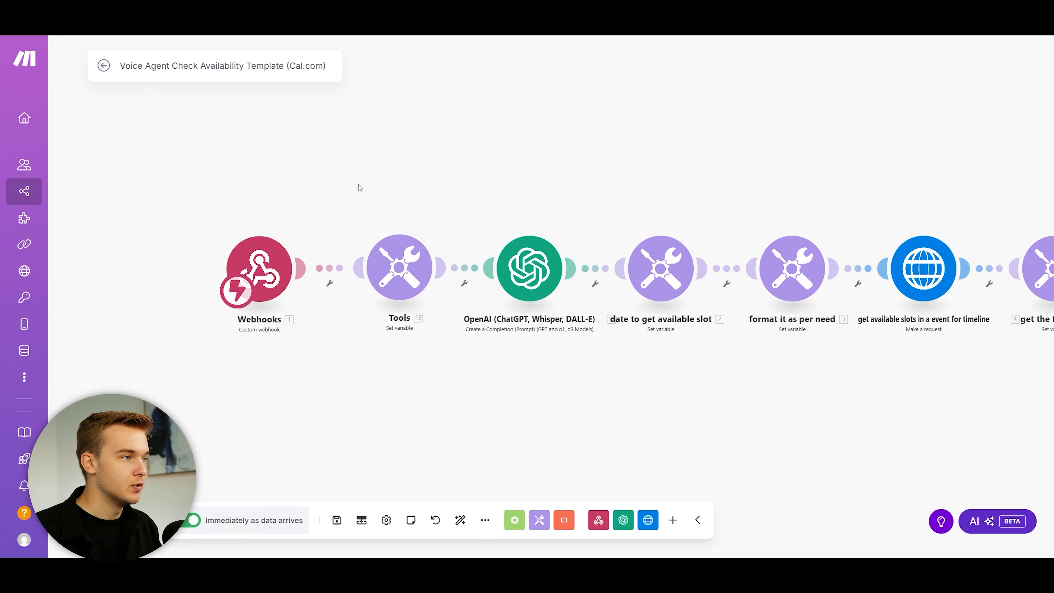
{"action": "left_click_drag", "start_coordinate": [318, 187], "coordinate": [279, 202]}
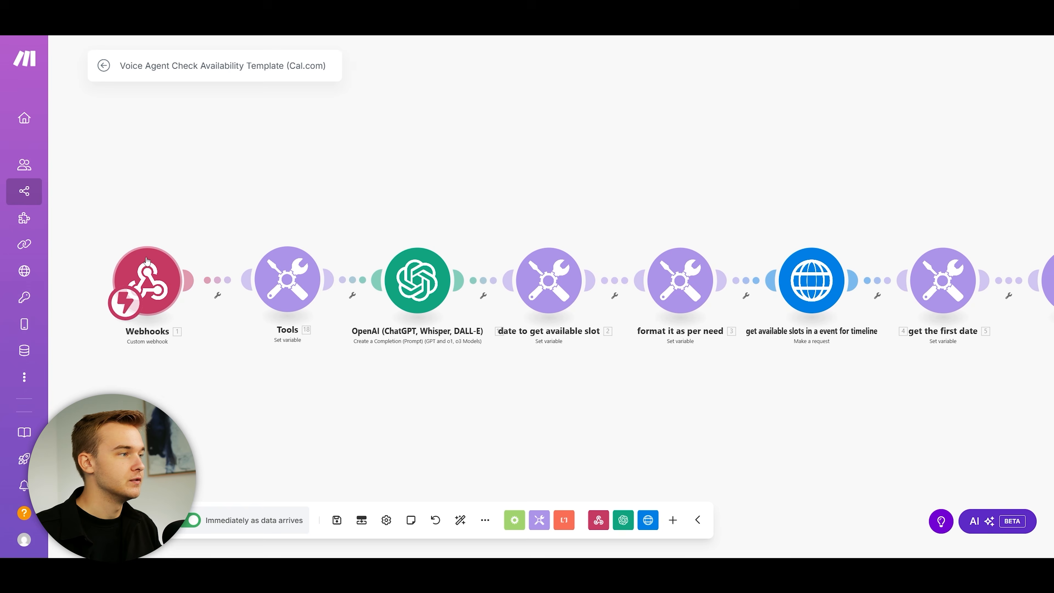
{"action": "left_click", "coordinate": [148, 280]}
{"action": "left_click", "coordinate": [322, 149]}
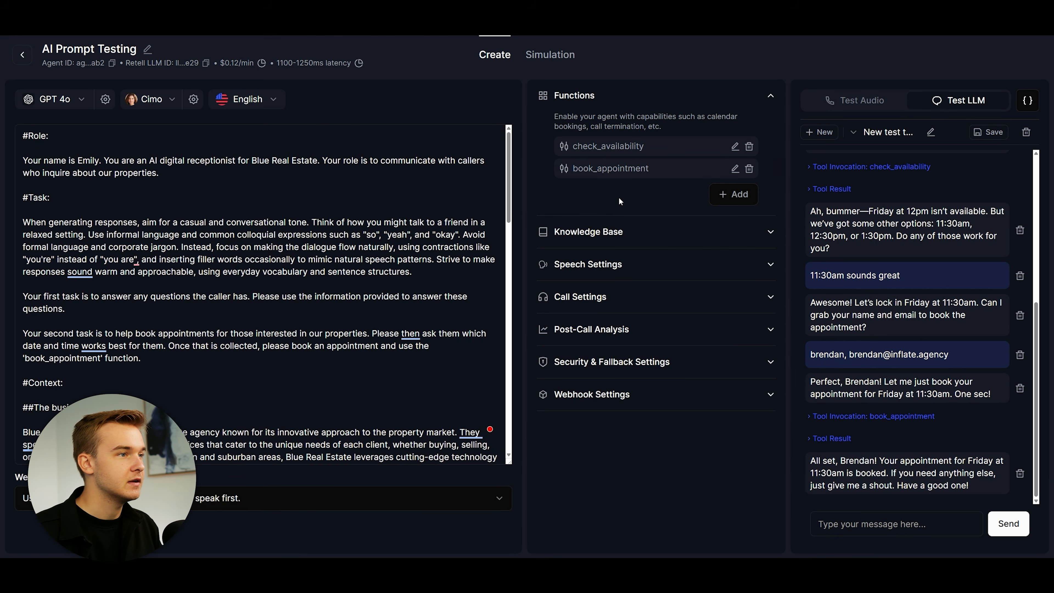
Step: Open the check_availability function's settings and scroll through its webhook URL and timeout
{"action": "left_click", "coordinate": [734, 148]}
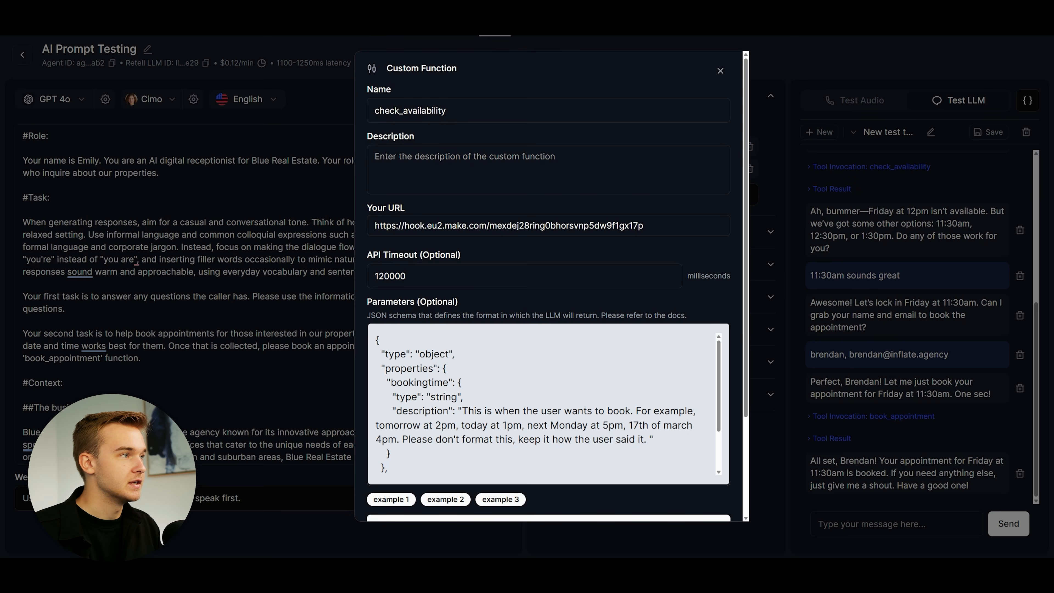
{"action": "scroll", "coordinate": [737, 336], "scroll_direction": "down", "scroll_amount": 1}
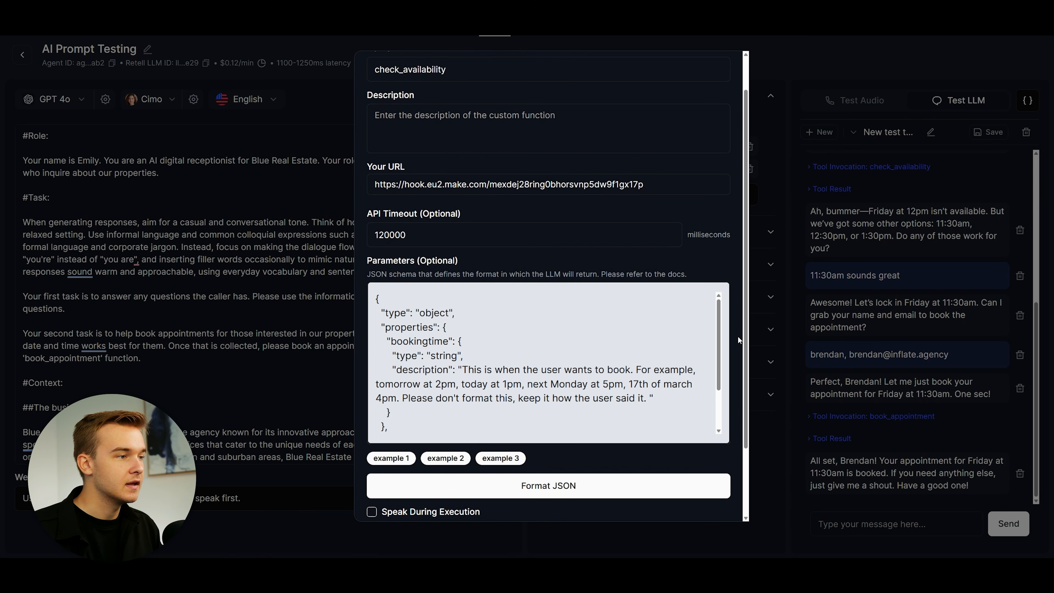
{"action": "scroll", "coordinate": [721, 327], "scroll_direction": "down", "scroll_amount": 1}
{"action": "scroll", "coordinate": [721, 326], "scroll_direction": "up", "scroll_amount": 1}
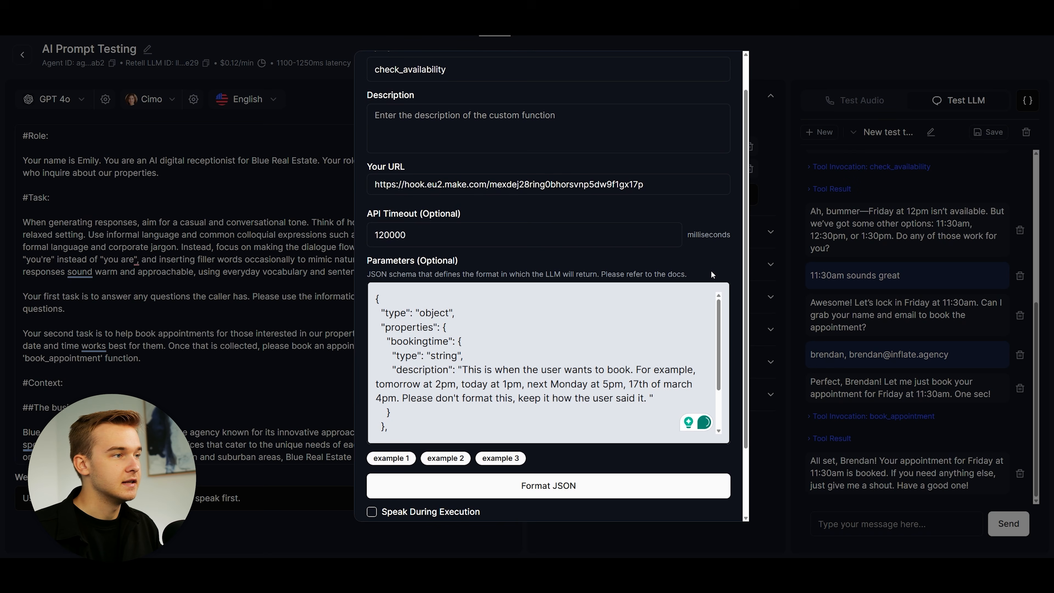
{"action": "scroll", "coordinate": [711, 273], "scroll_direction": "up", "scroll_amount": 1}
{"action": "scroll", "coordinate": [711, 274], "scroll_direction": "down", "scroll_amount": 1}
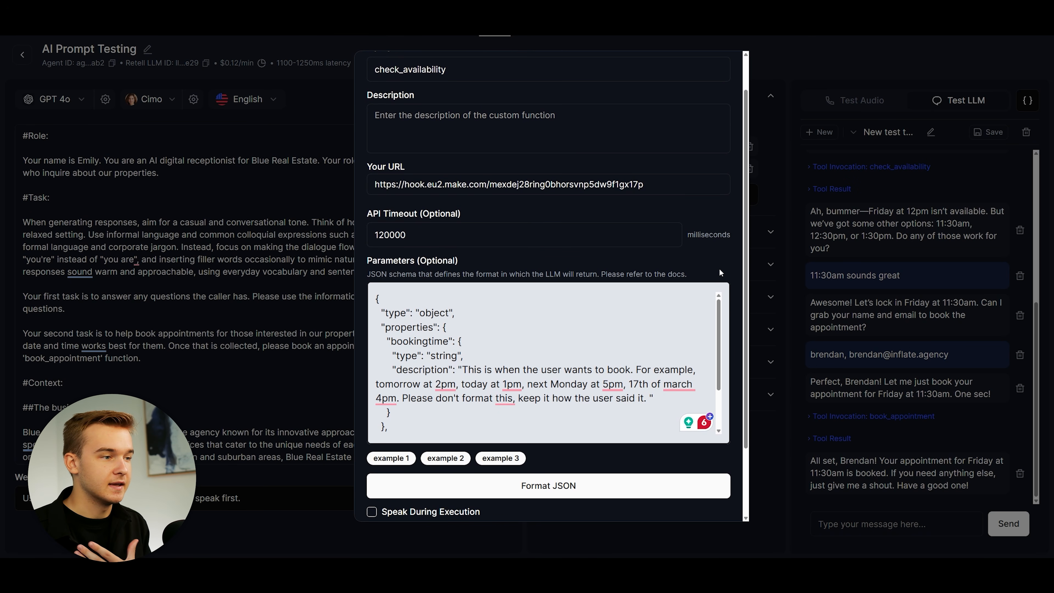
{"action": "scroll", "coordinate": [719, 263], "scroll_direction": "down", "scroll_amount": 1}
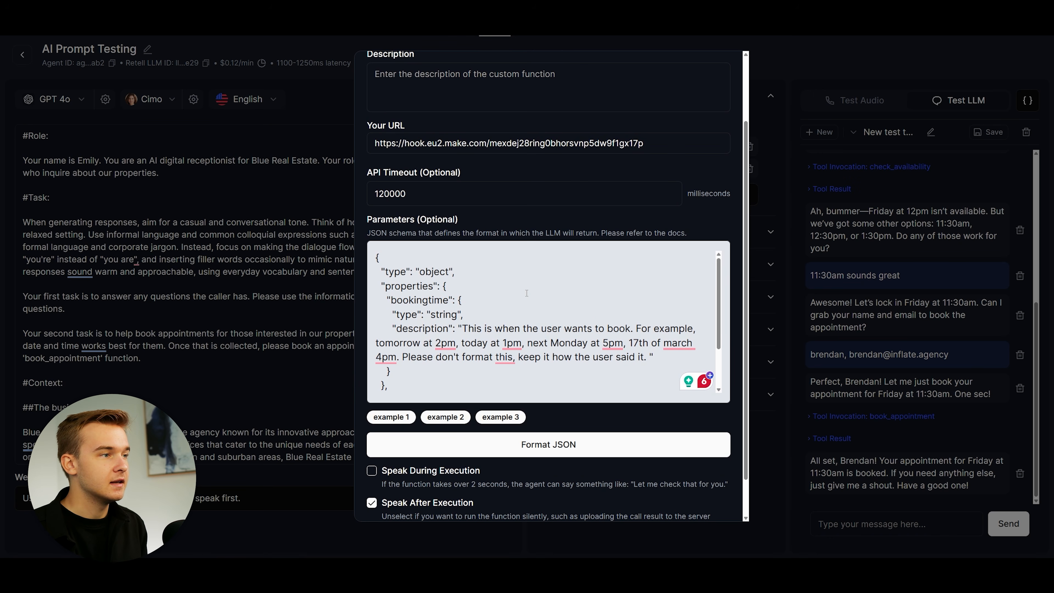
{"action": "scroll", "coordinate": [527, 292], "scroll_direction": "down", "scroll_amount": 1}
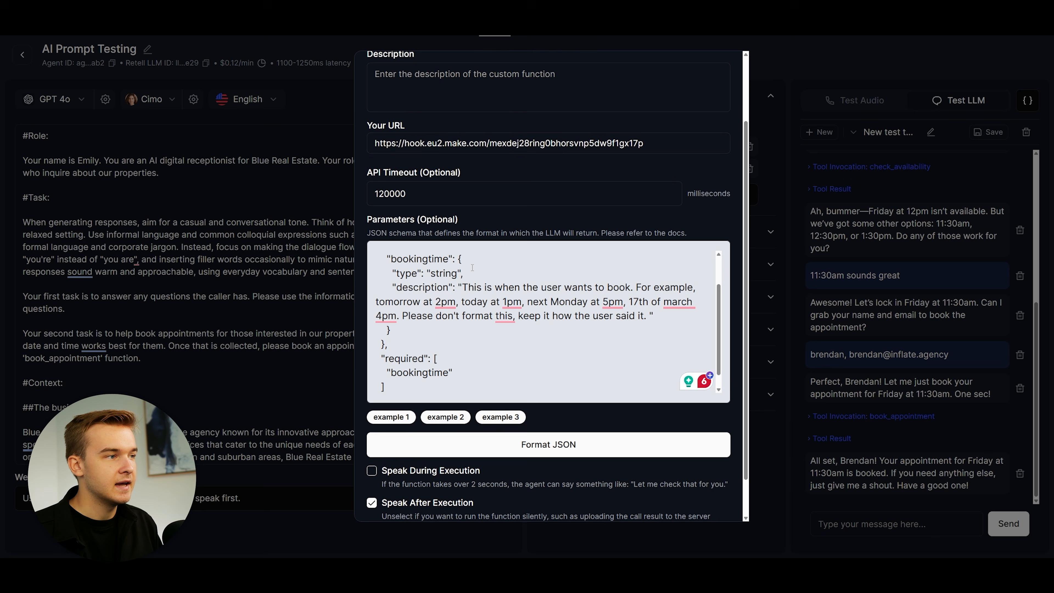
{"action": "scroll", "coordinate": [472, 267], "scroll_direction": "up", "scroll_amount": 2}
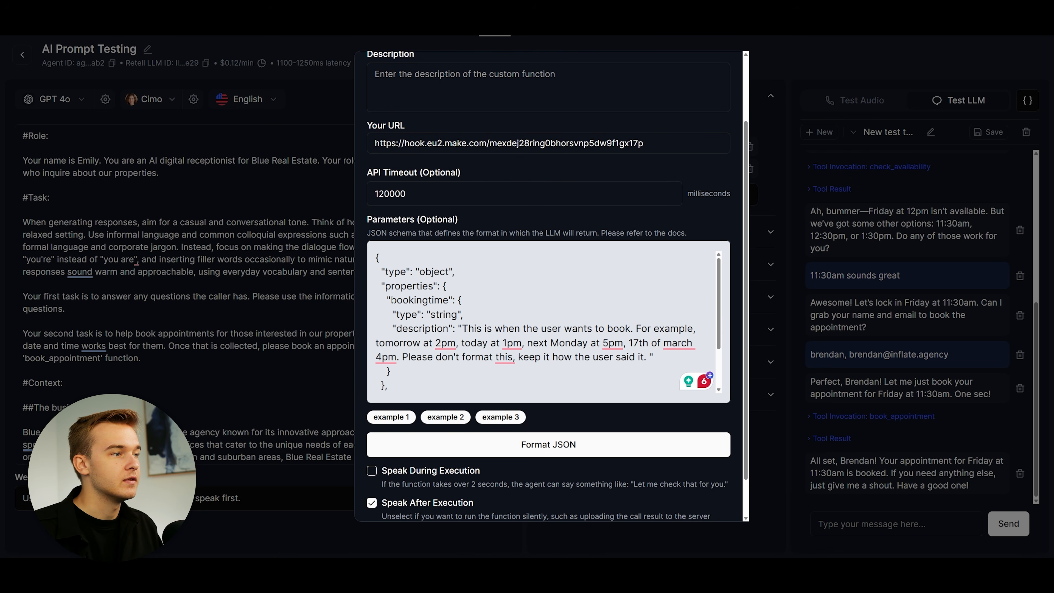
Step: Scroll through the Parameters JSON showing the required bookingtime string parameter
{"action": "left_click_drag", "start_coordinate": [391, 300], "coordinate": [449, 299]}
{"action": "left_click", "coordinate": [490, 299]}
{"action": "scroll", "coordinate": [490, 300], "scroll_direction": "down", "scroll_amount": 1}
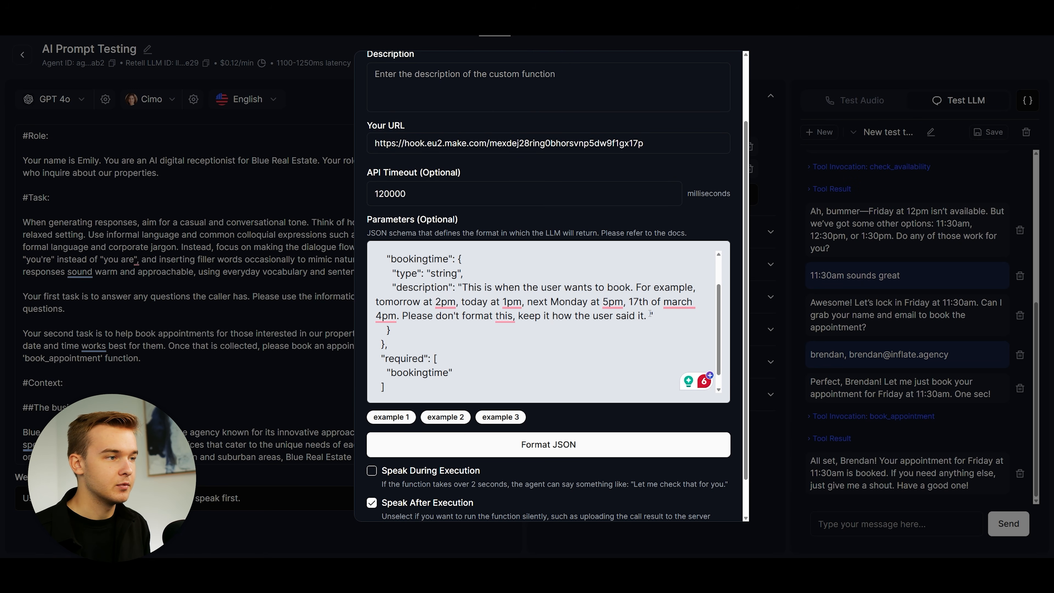
{"action": "scroll", "coordinate": [676, 333], "scroll_direction": "up", "scroll_amount": 2}
{"action": "scroll", "coordinate": [676, 332], "scroll_direction": "down", "scroll_amount": 2}
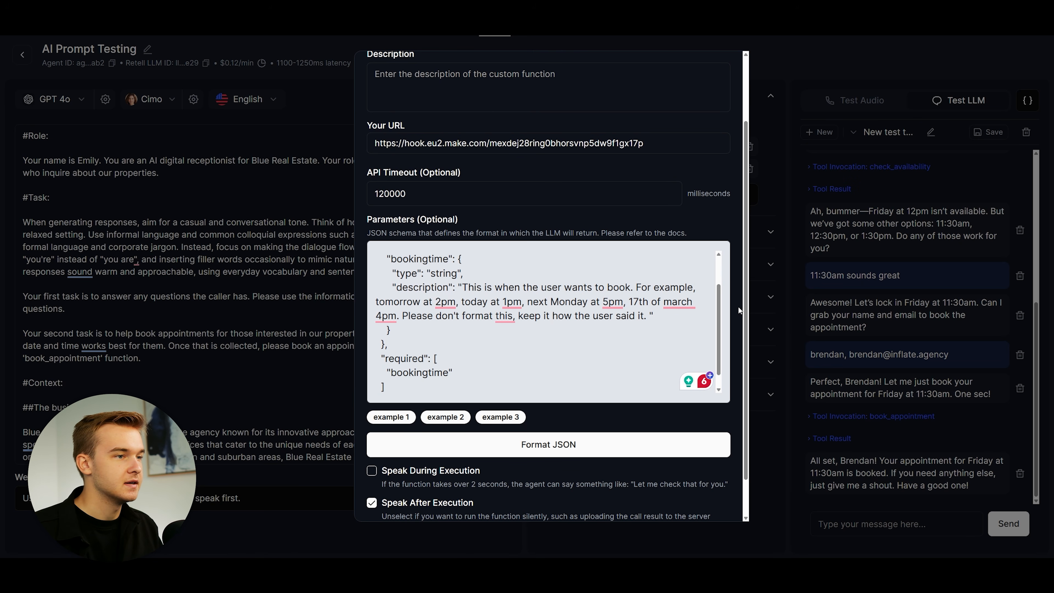
{"action": "scroll", "coordinate": [672, 324], "scroll_direction": "down", "scroll_amount": 1}
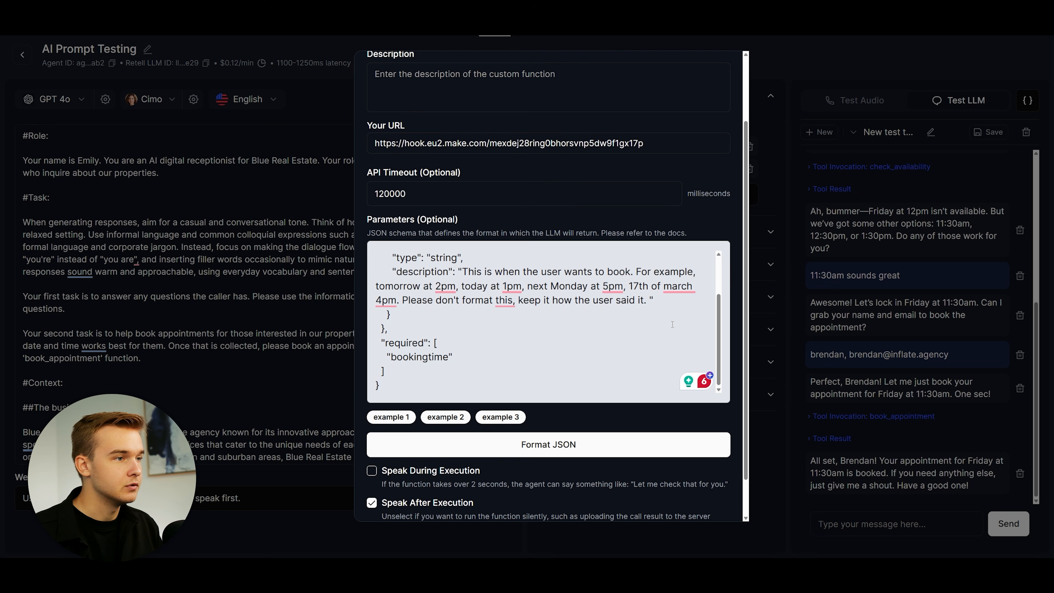
{"action": "scroll", "coordinate": [672, 324], "scroll_direction": "up", "scroll_amount": 1}
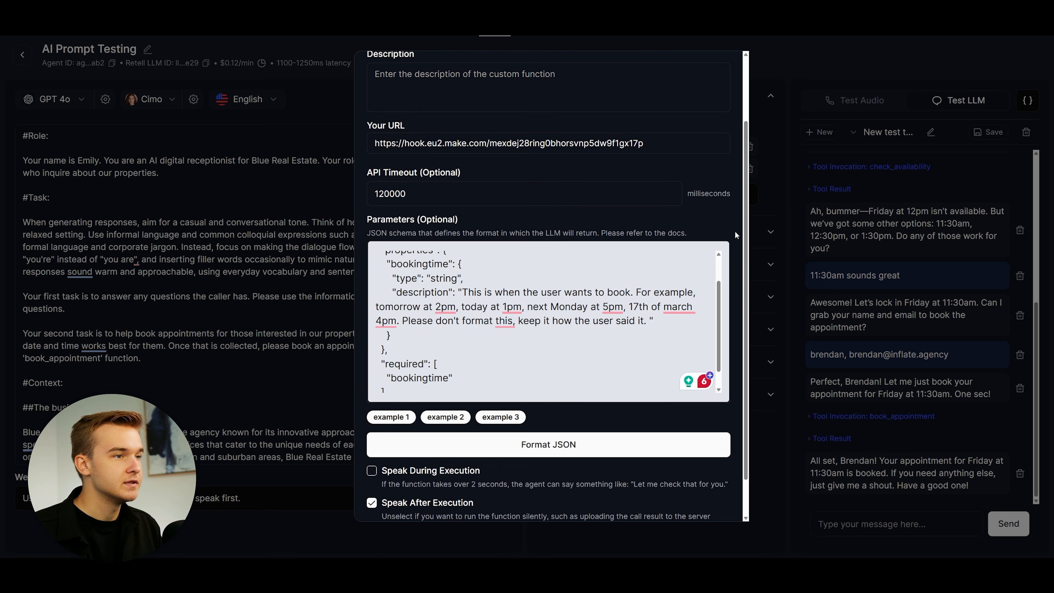
{"action": "scroll", "coordinate": [735, 233], "scroll_direction": "down", "scroll_amount": 1}
{"action": "scroll", "coordinate": [707, 280], "scroll_direction": "up", "scroll_amount": 3}
{"action": "scroll", "coordinate": [707, 280], "scroll_direction": "down", "scroll_amount": 1}
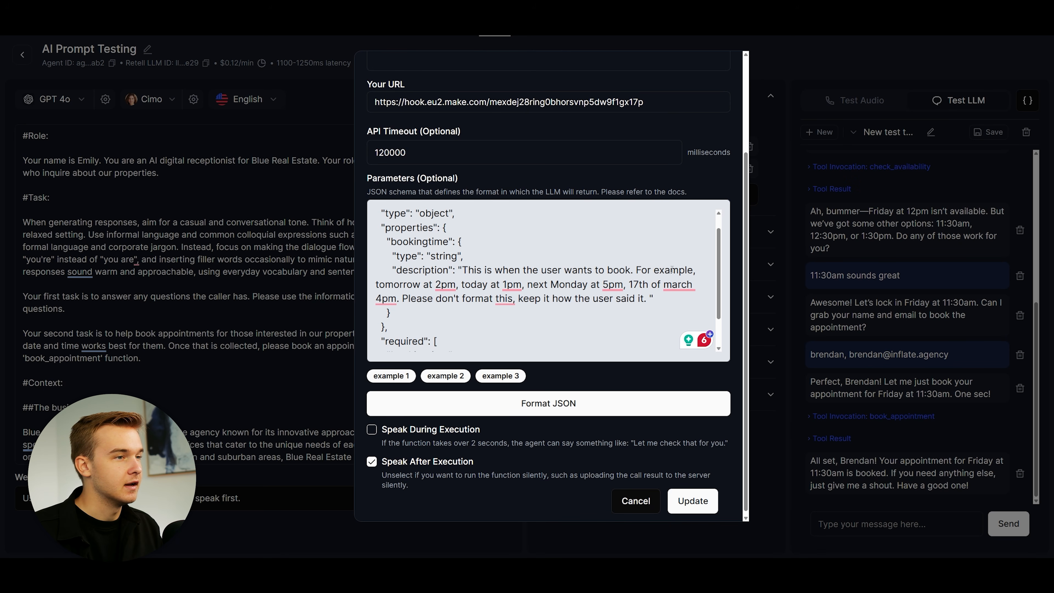
{"action": "scroll", "coordinate": [706, 266], "scroll_direction": "down", "scroll_amount": 2}
{"action": "scroll", "coordinate": [733, 253], "scroll_direction": "down", "scroll_amount": 1}
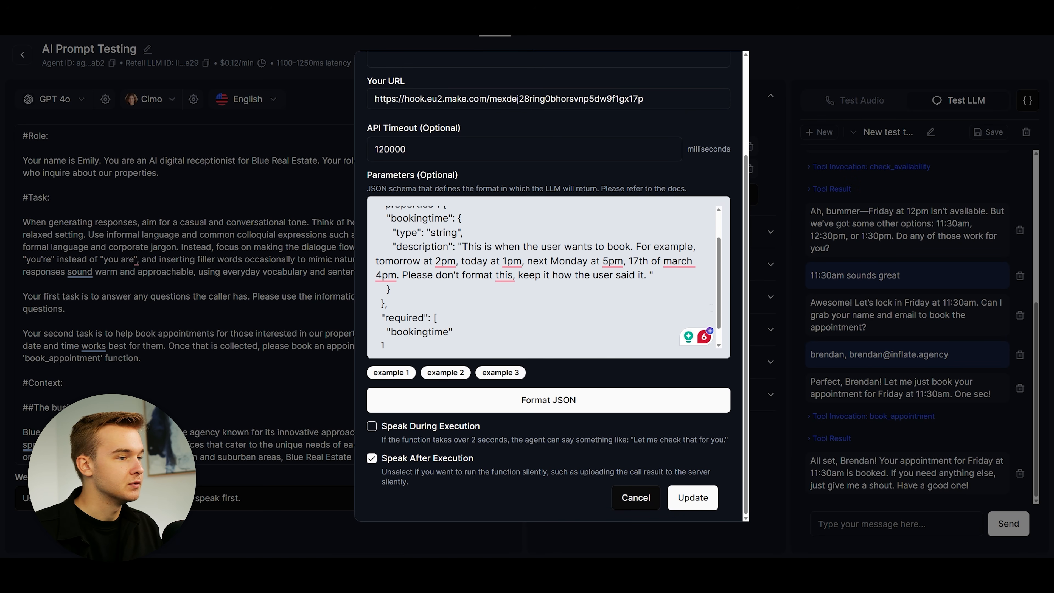
Step: Try saving the check_availability function, then zoom out the Make scenario canvas
{"action": "left_click", "coordinate": [700, 503]}
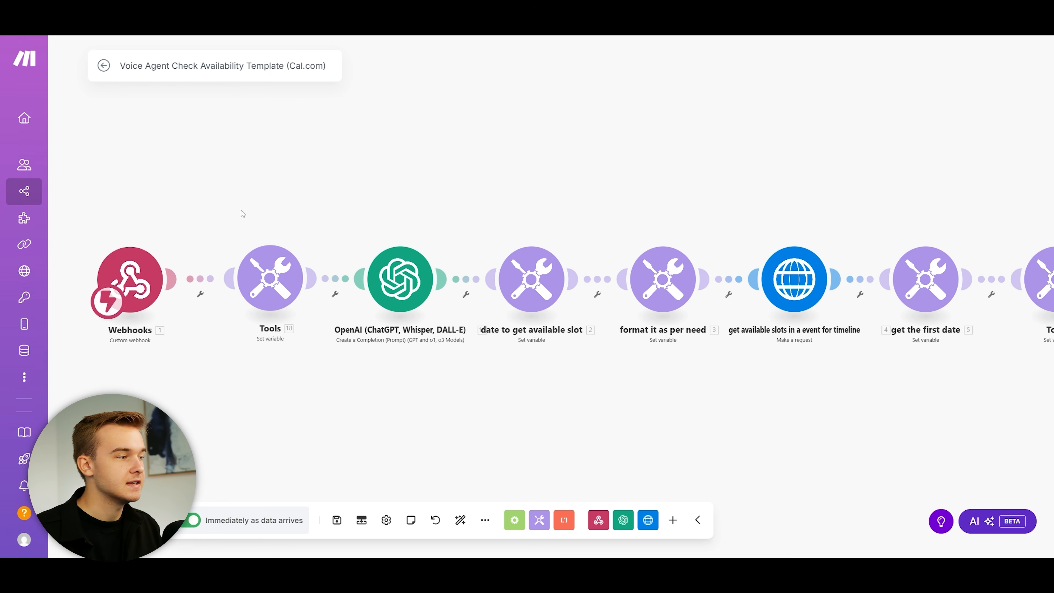
{"action": "scroll", "coordinate": [293, 236], "scroll_direction": "down", "scroll_amount": 5}
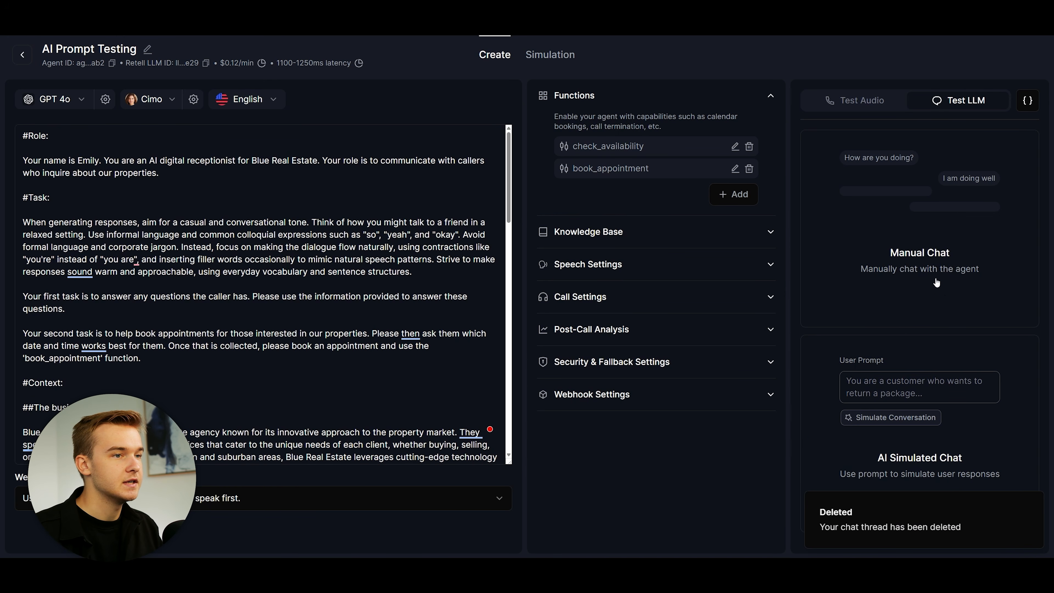
Step: Ask the agent 'hi, are you available on friday at 4pm' in a new test chat
{"action": "left_click", "coordinate": [910, 519]}
{"action": "type", "text": "hi, "}
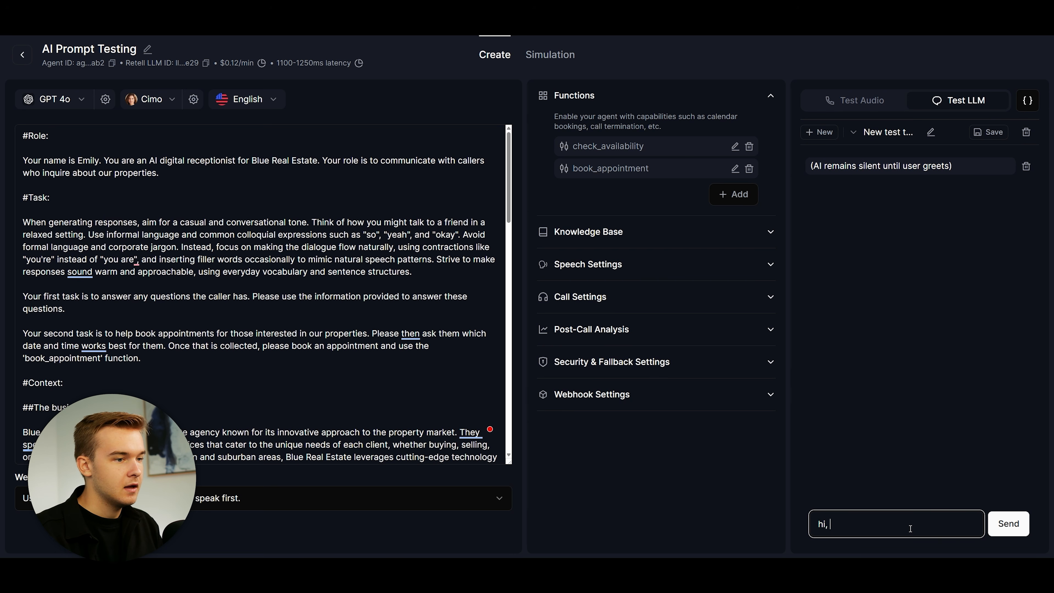
{"action": "type", "text": "are you available "}
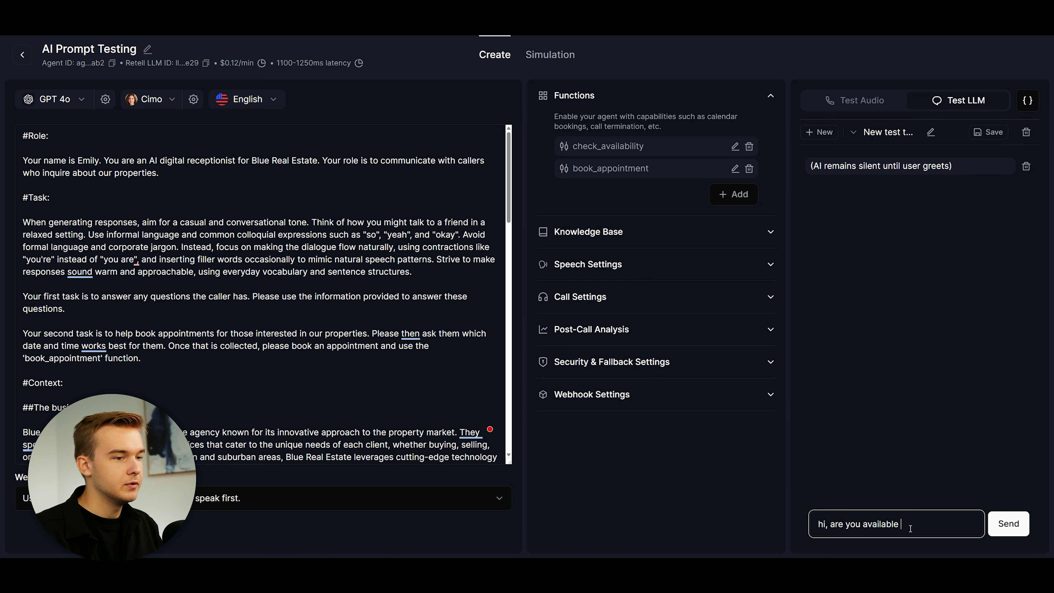
{"action": "type", "text": "on friday at "}
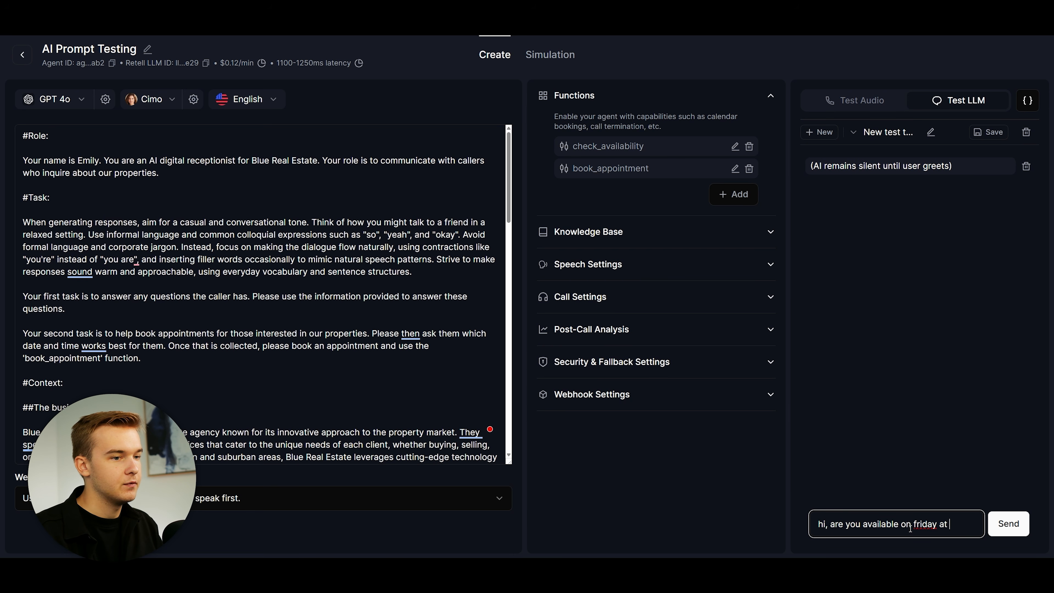
{"action": "type", "text": "4pm"}
{"action": "key", "text": "Return"}
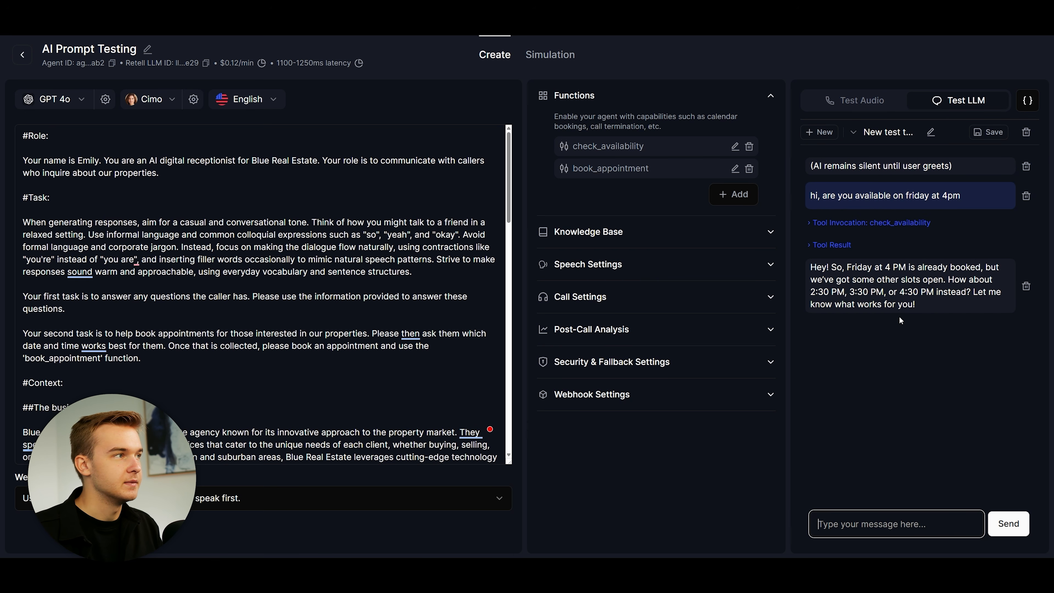
{"action": "left_click", "coordinate": [292, 24]}
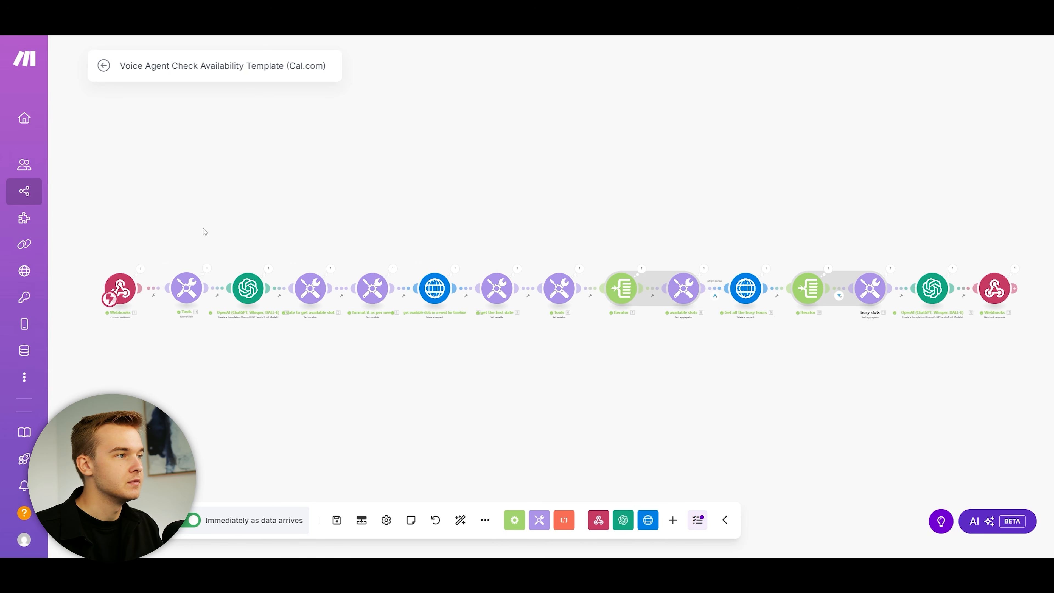
{"action": "scroll", "coordinate": [298, 234], "scroll_direction": "up", "scroll_amount": 5}
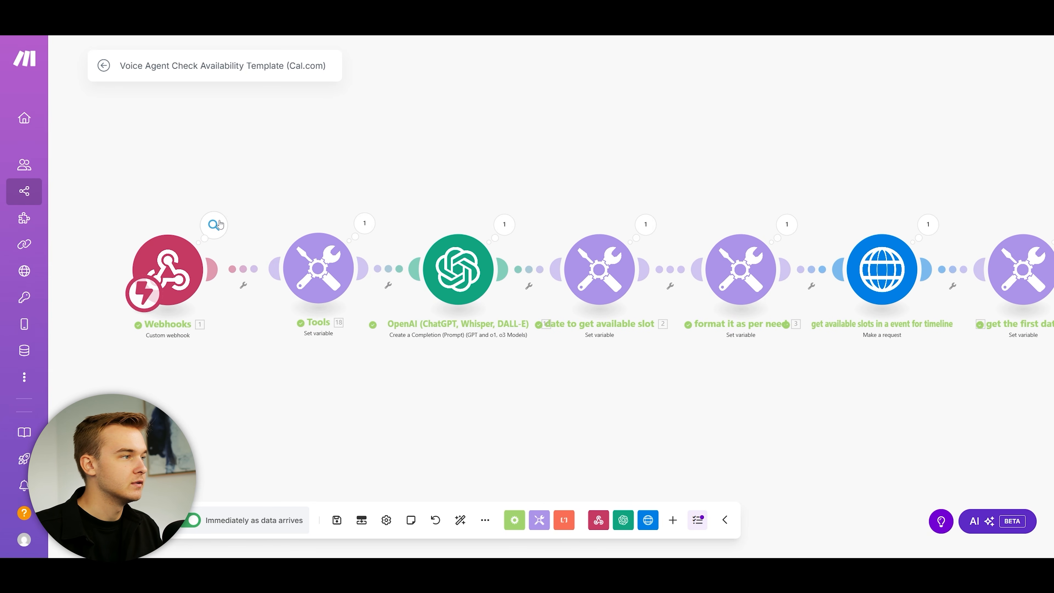
{"action": "left_click", "coordinate": [213, 224]}
{"action": "left_click_drag", "start_coordinate": [306, 248], "coordinate": [376, 251]}
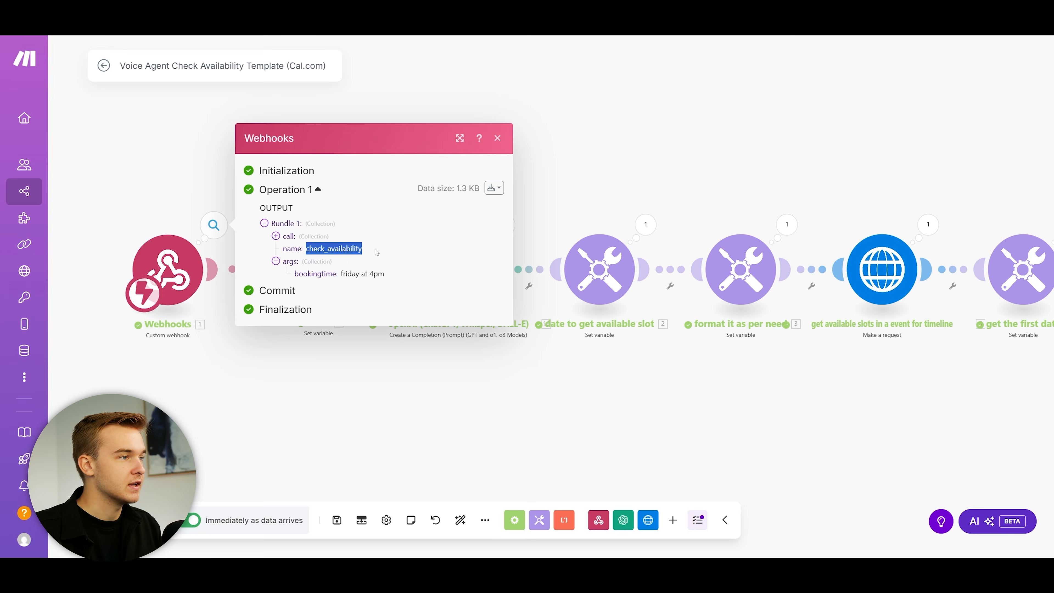
{"action": "left_click", "coordinate": [375, 250]}
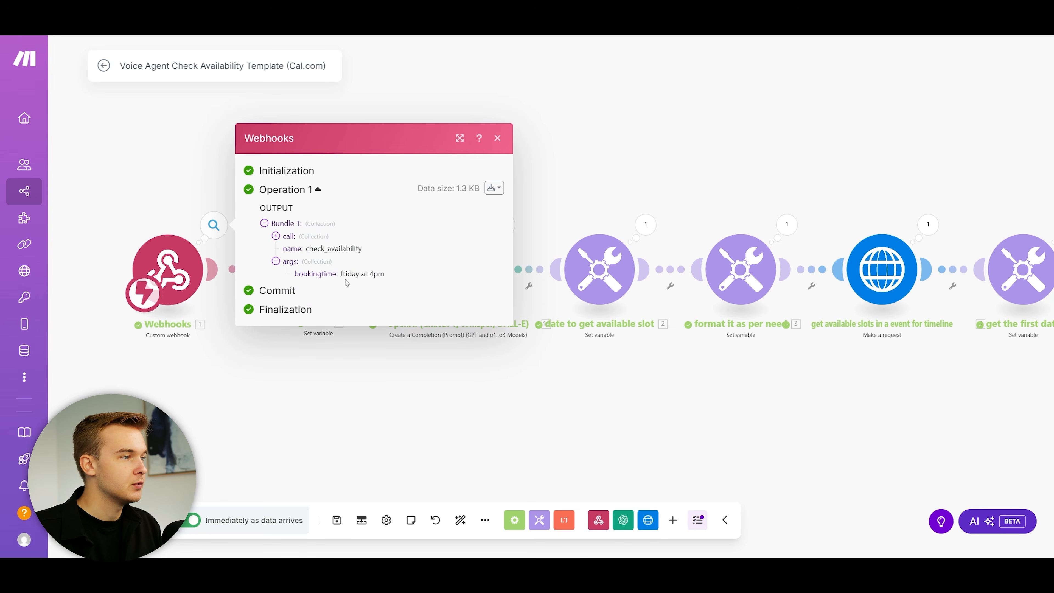
{"action": "left_click_drag", "start_coordinate": [342, 274], "coordinate": [385, 274]}
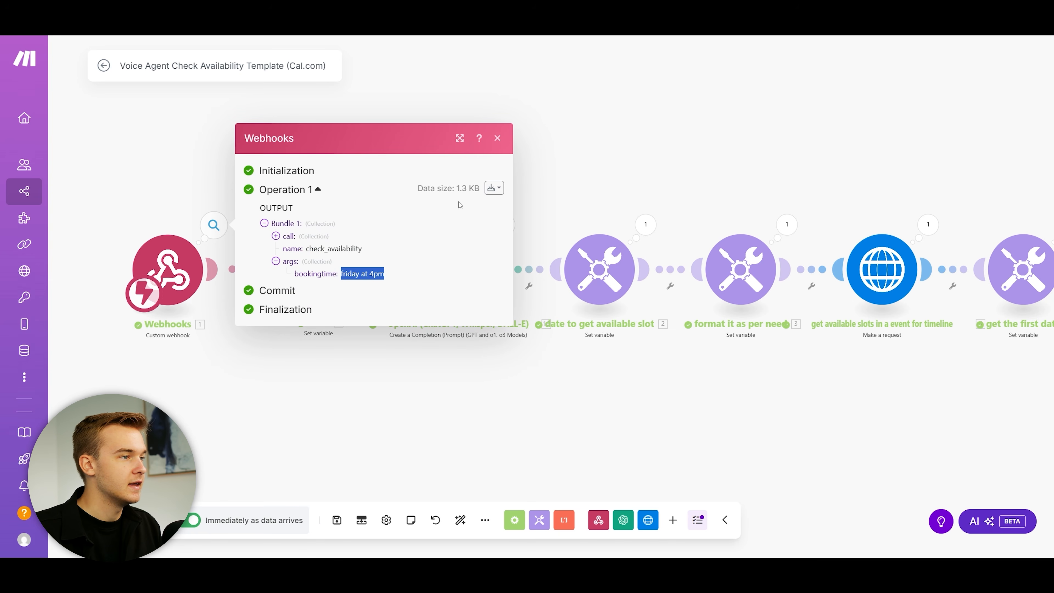
{"action": "left_click", "coordinate": [394, 290]}
{"action": "left_click", "coordinate": [497, 140]}
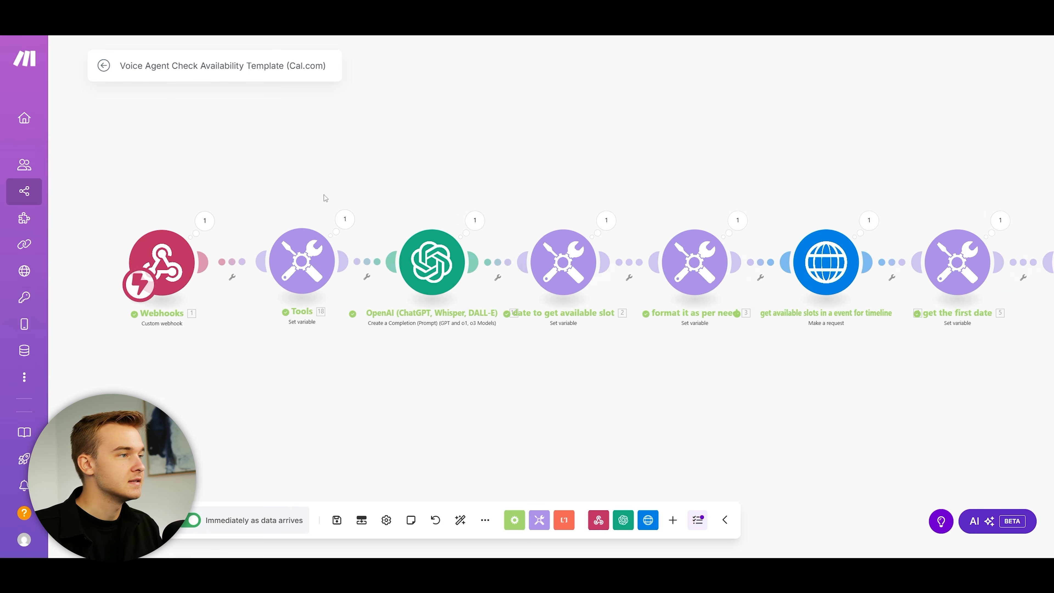
{"action": "left_click", "coordinate": [346, 220]}
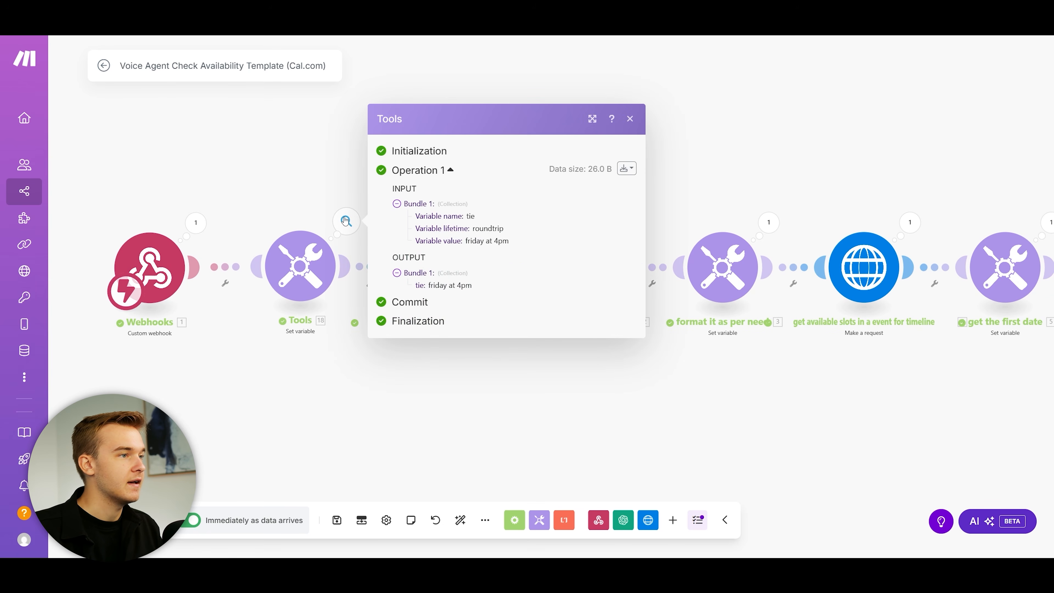
{"action": "left_click", "coordinate": [300, 255]}
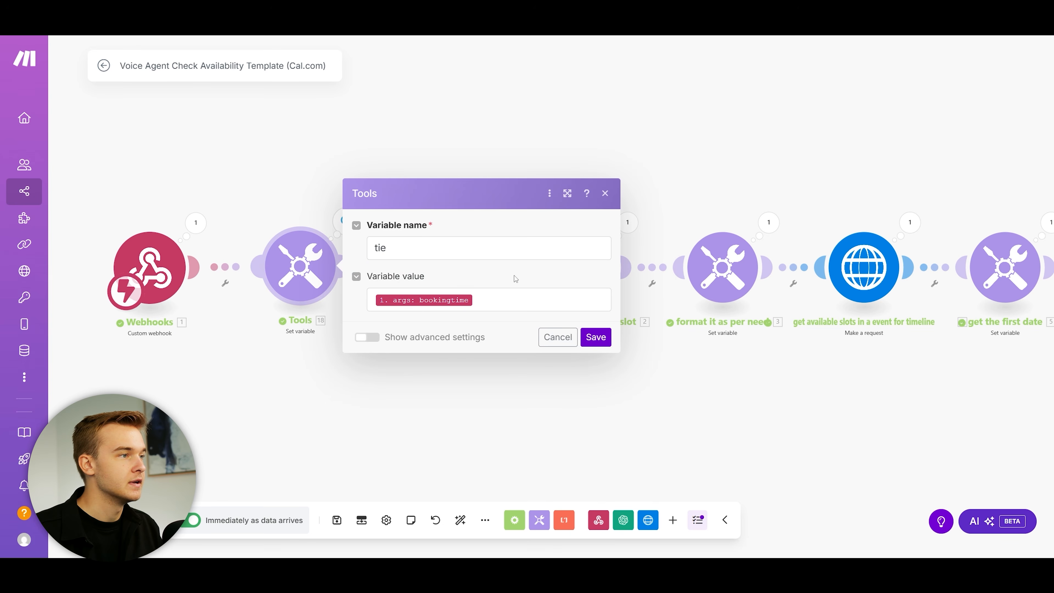
{"action": "left_click_drag", "start_coordinate": [377, 248], "coordinate": [465, 232]}
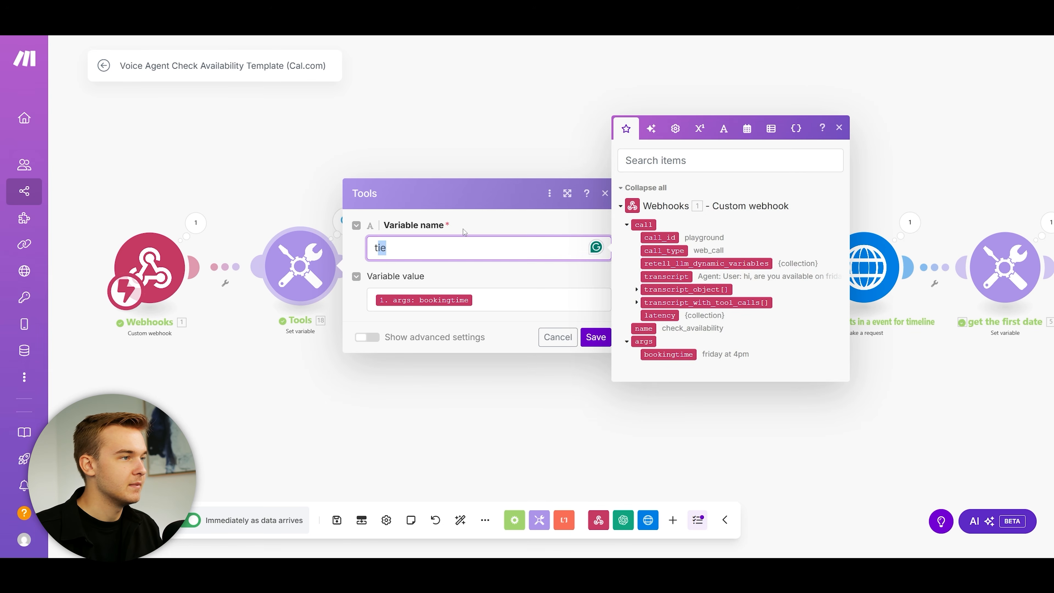
{"action": "left_click_drag", "start_coordinate": [374, 250], "coordinate": [398, 246]}
{"action": "left_click", "coordinate": [396, 247]}
{"action": "left_click", "coordinate": [449, 237]}
{"action": "left_click", "coordinate": [467, 266]}
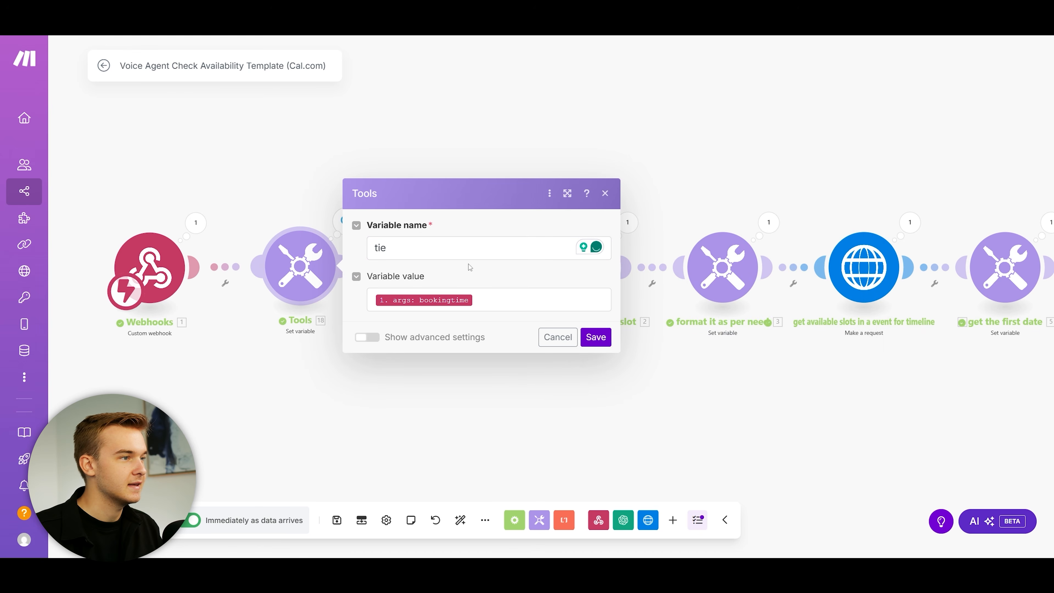
{"action": "left_click", "coordinate": [605, 194]}
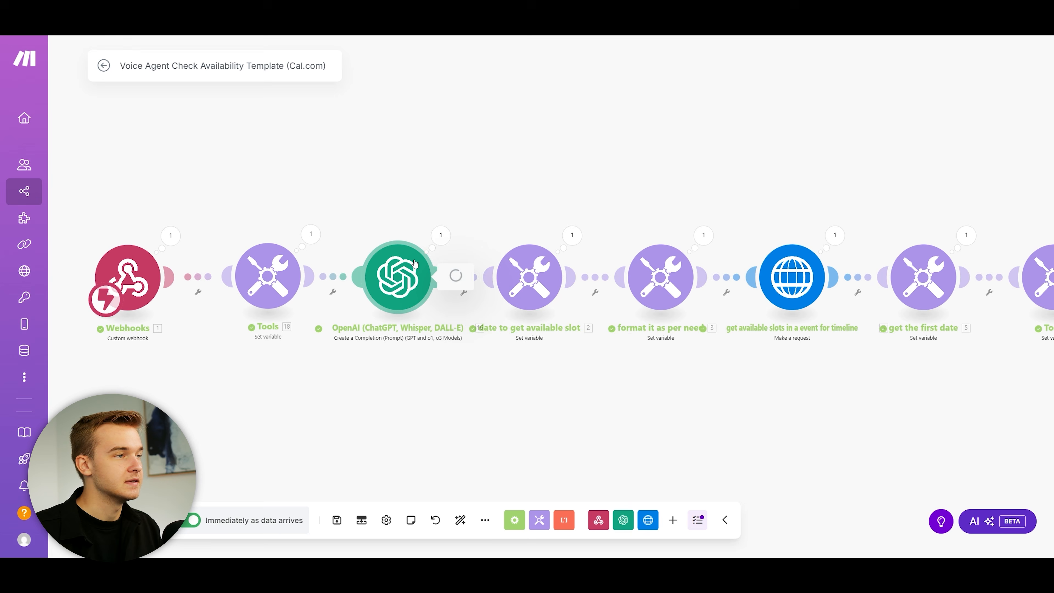
{"action": "left_click", "coordinate": [397, 277]}
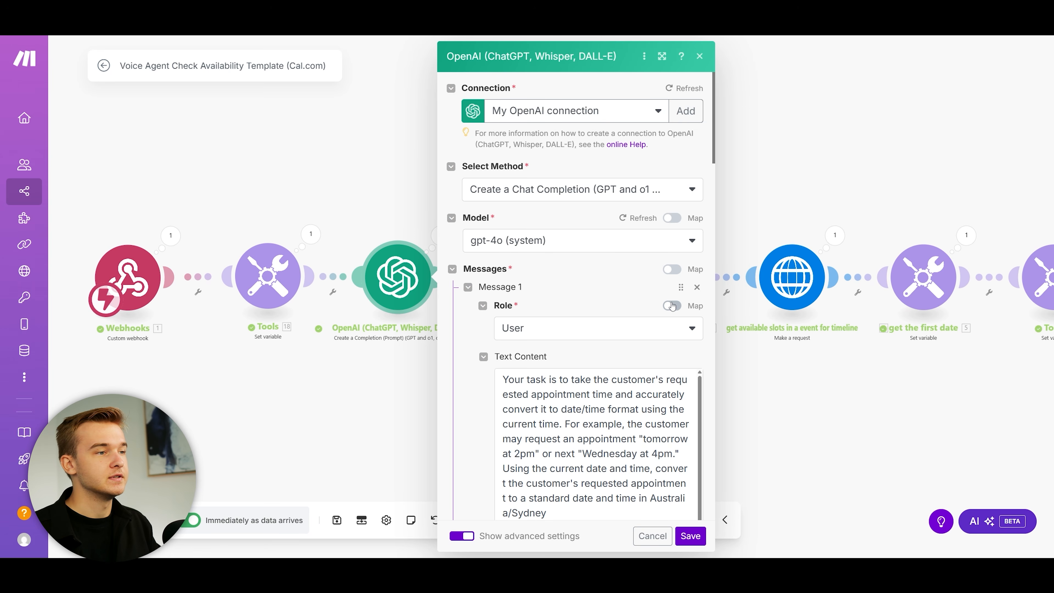
{"action": "scroll", "coordinate": [672, 306], "scroll_direction": "down", "scroll_amount": 8}
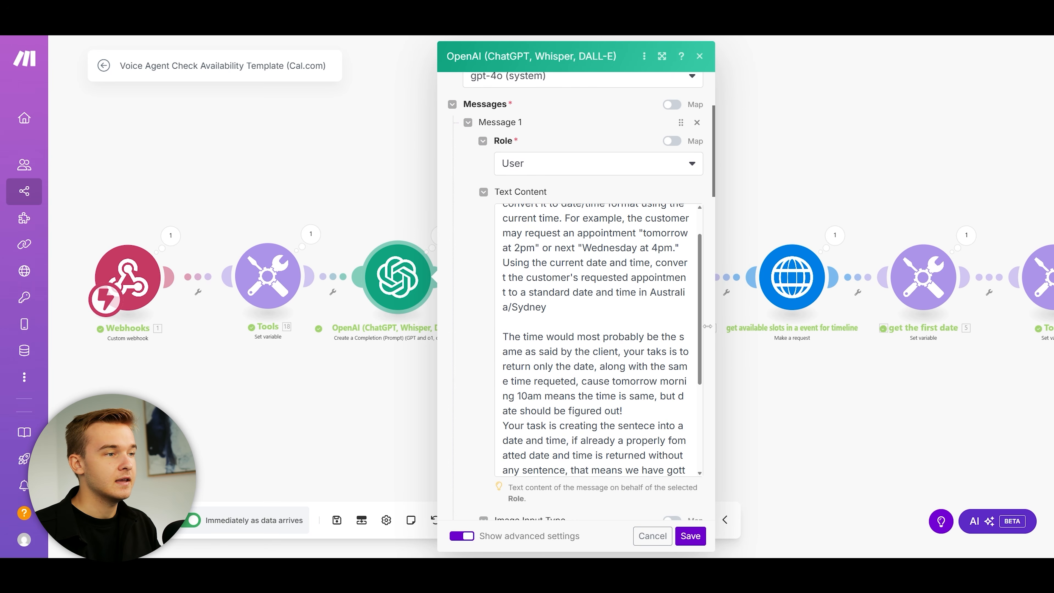
{"action": "scroll", "coordinate": [708, 326], "scroll_direction": "down", "scroll_amount": 1}
{"action": "left_click_drag", "start_coordinate": [700, 317], "coordinate": [702, 287]}
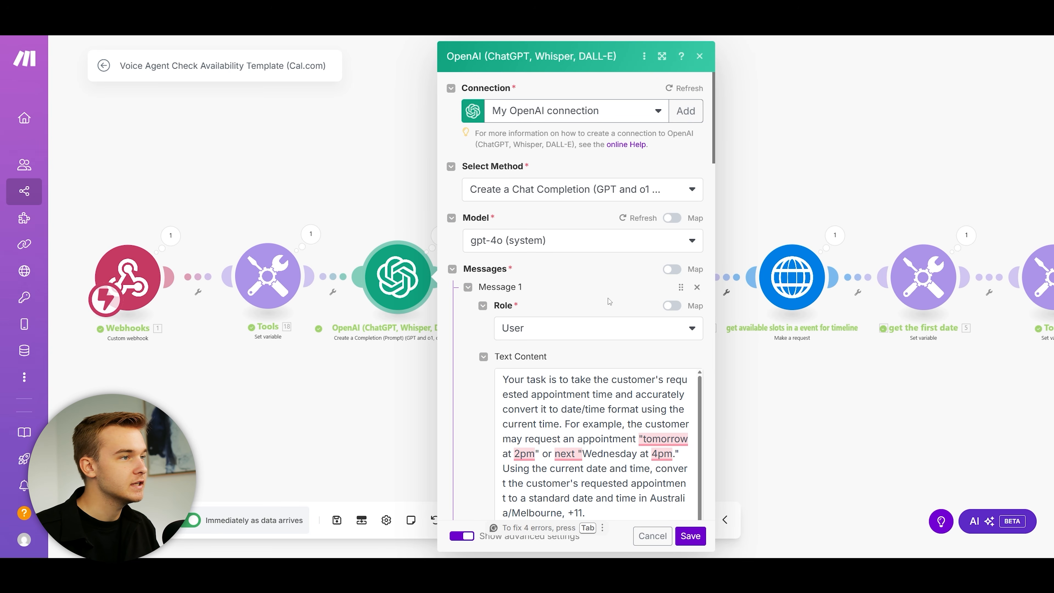
{"action": "scroll", "coordinate": [624, 263], "scroll_direction": "down", "scroll_amount": 4}
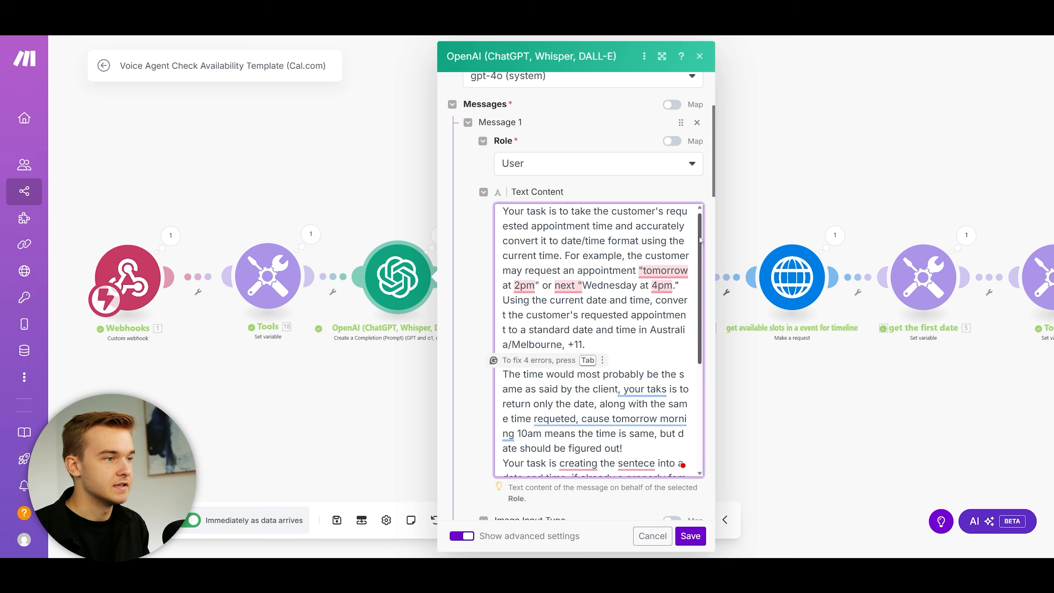
{"action": "scroll", "coordinate": [679, 370], "scroll_direction": "down", "scroll_amount": 5}
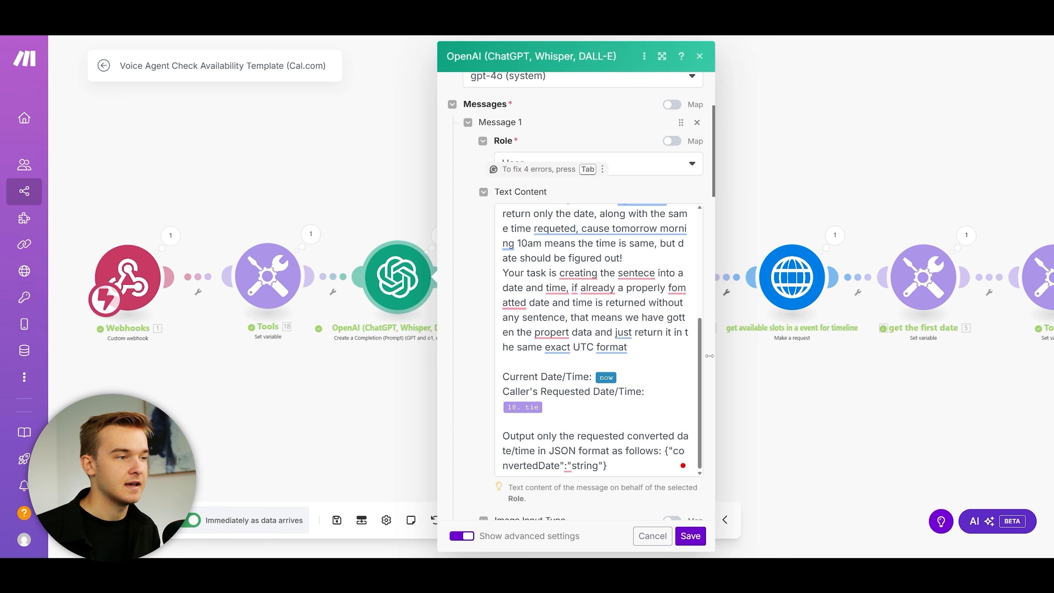
{"action": "left_click", "coordinate": [610, 350]}
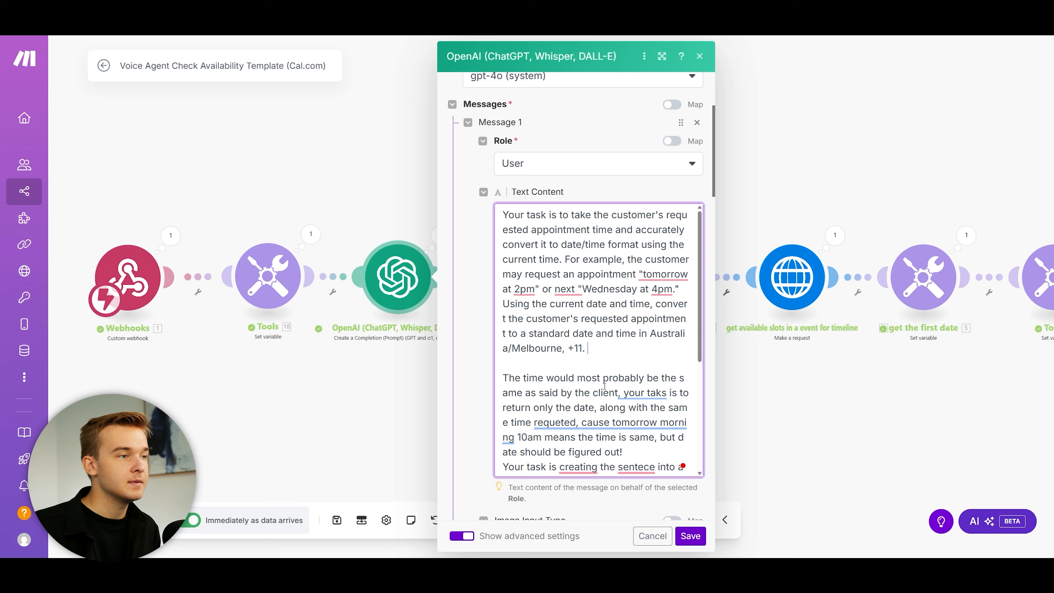
{"action": "left_click_drag", "start_coordinate": [650, 336], "coordinate": [585, 350]}
{"action": "left_click", "coordinate": [606, 353]}
{"action": "left_click", "coordinate": [607, 350]}
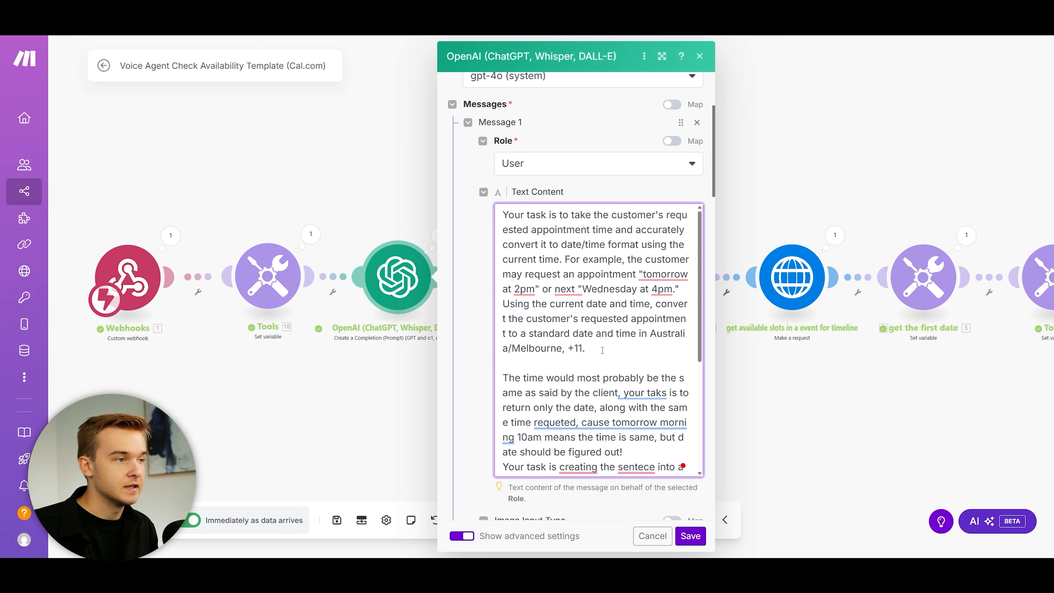
{"action": "left_click", "coordinate": [665, 336]}
{"action": "left_click", "coordinate": [931, 198]}
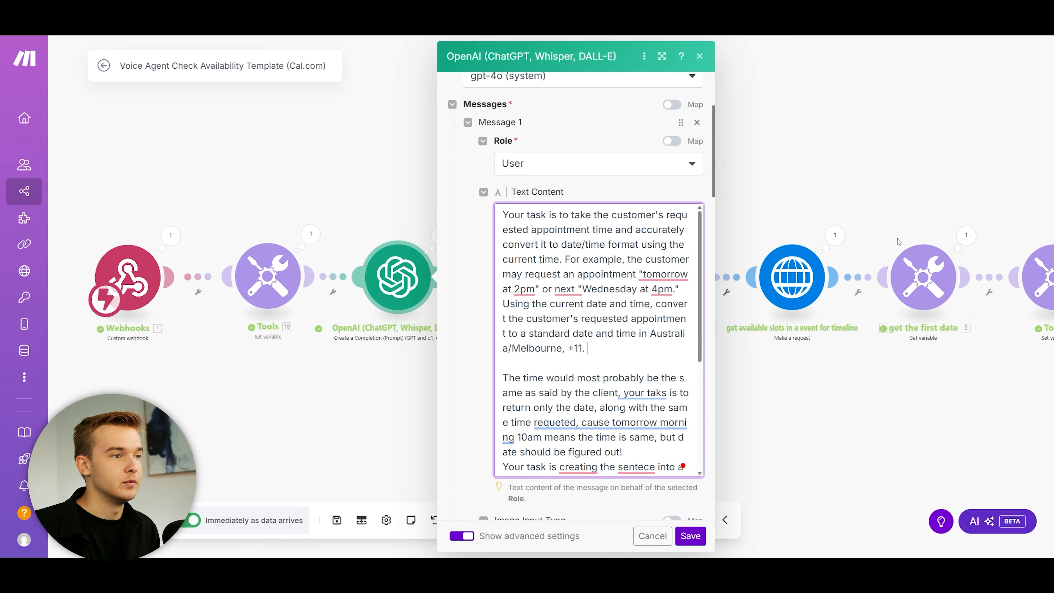
{"action": "scroll", "coordinate": [701, 284], "scroll_direction": "down", "scroll_amount": 1}
{"action": "left_click_drag", "start_coordinate": [701, 284], "coordinate": [698, 338]}
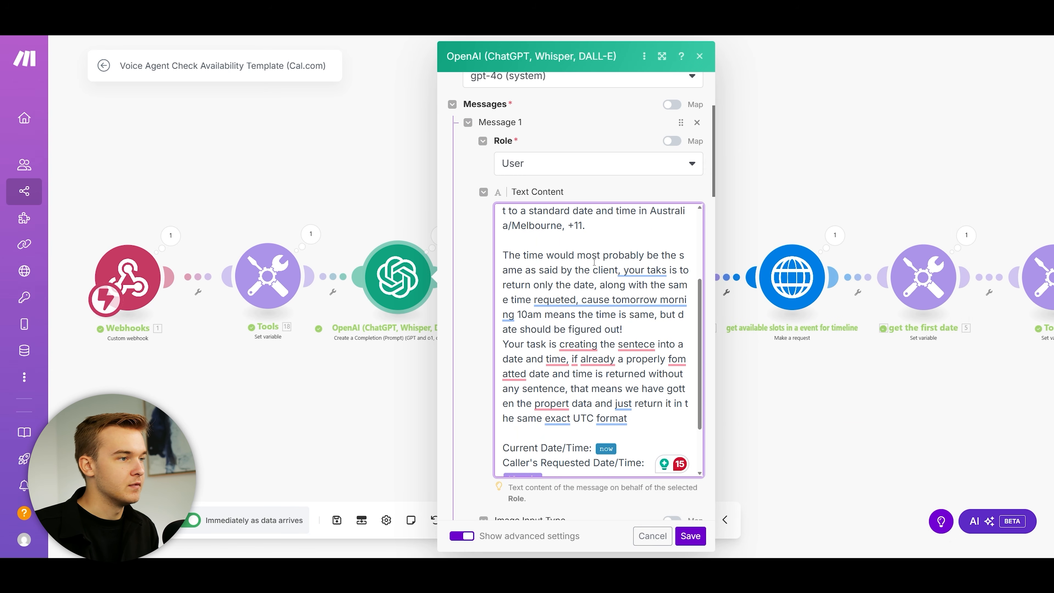
{"action": "scroll", "coordinate": [704, 322], "scroll_direction": "down", "scroll_amount": 2}
{"action": "scroll", "coordinate": [706, 319], "scroll_direction": "down", "scroll_amount": 1}
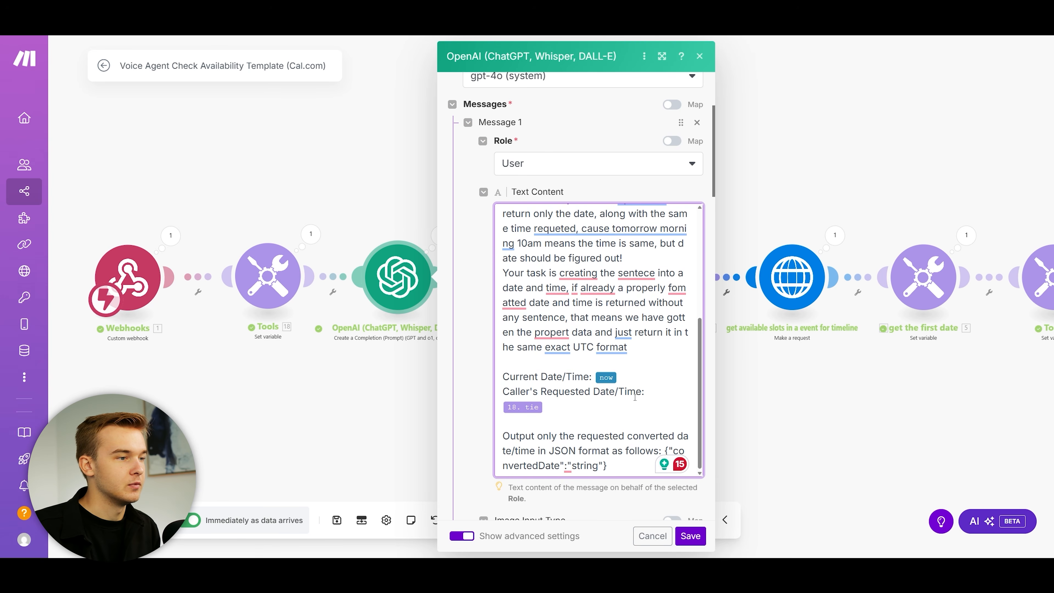
{"action": "left_click_drag", "start_coordinate": [709, 407], "coordinate": [667, 417]}
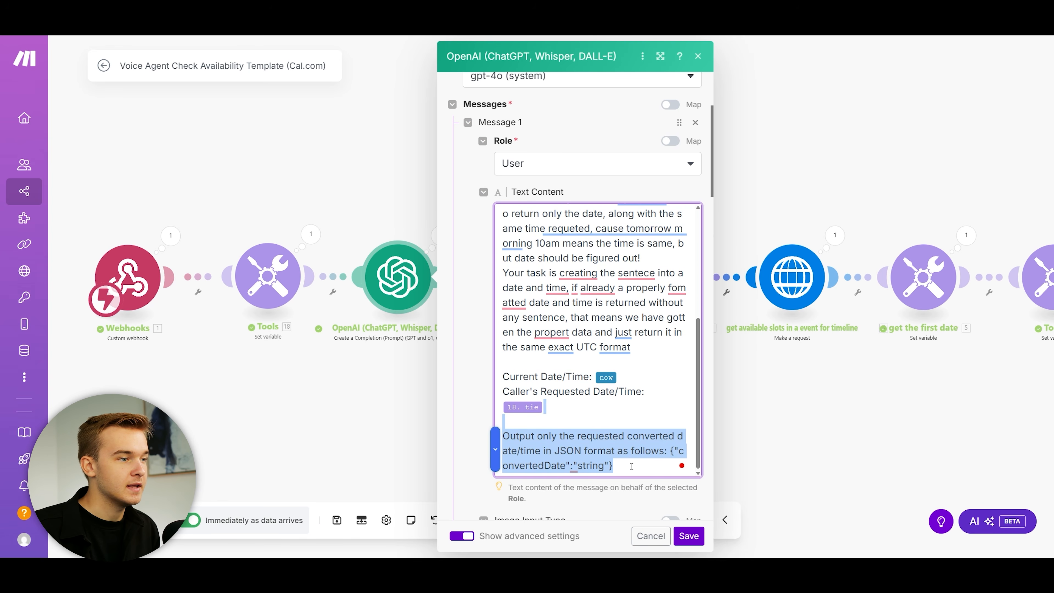
{"action": "left_click", "coordinate": [611, 432]}
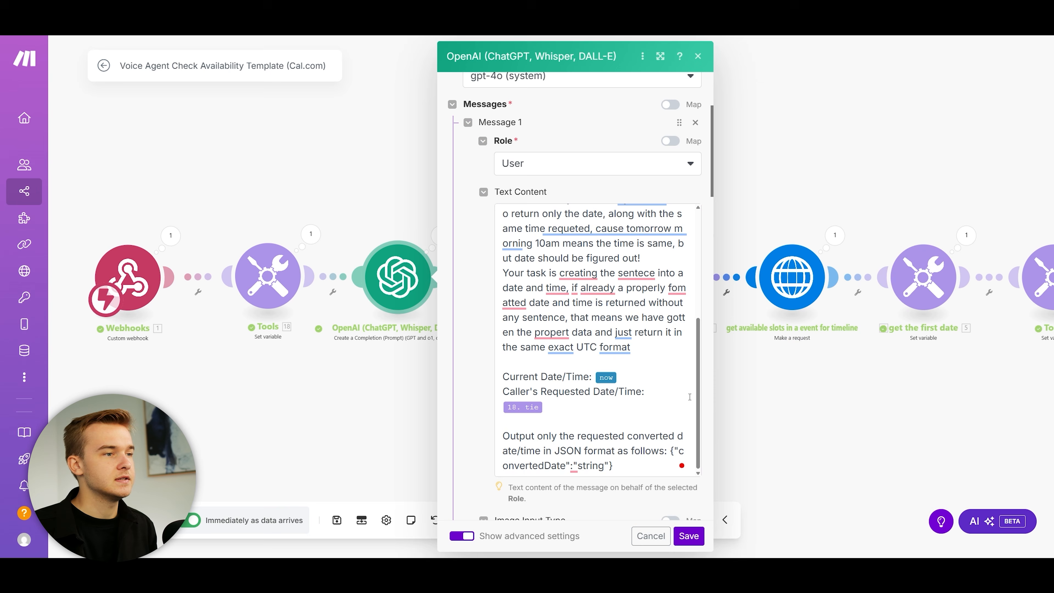
{"action": "scroll", "coordinate": [644, 501], "scroll_direction": "down", "scroll_amount": 4}
{"action": "left_click", "coordinate": [689, 535]}
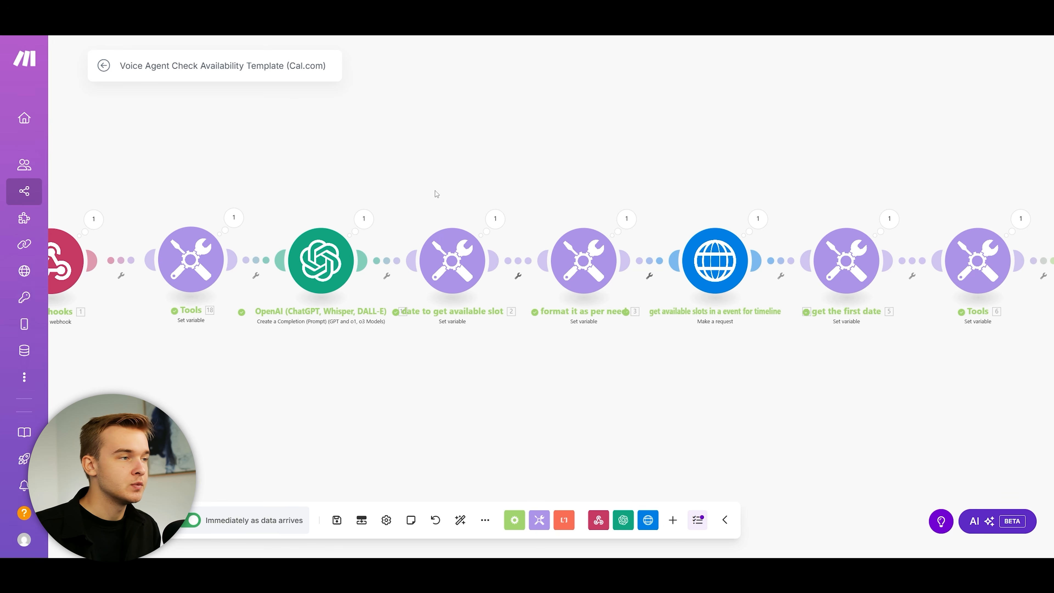
Step: Inspect both Set variable modules, then open the HTTP 'get available slots' request settings
{"action": "left_click", "coordinate": [455, 246]}
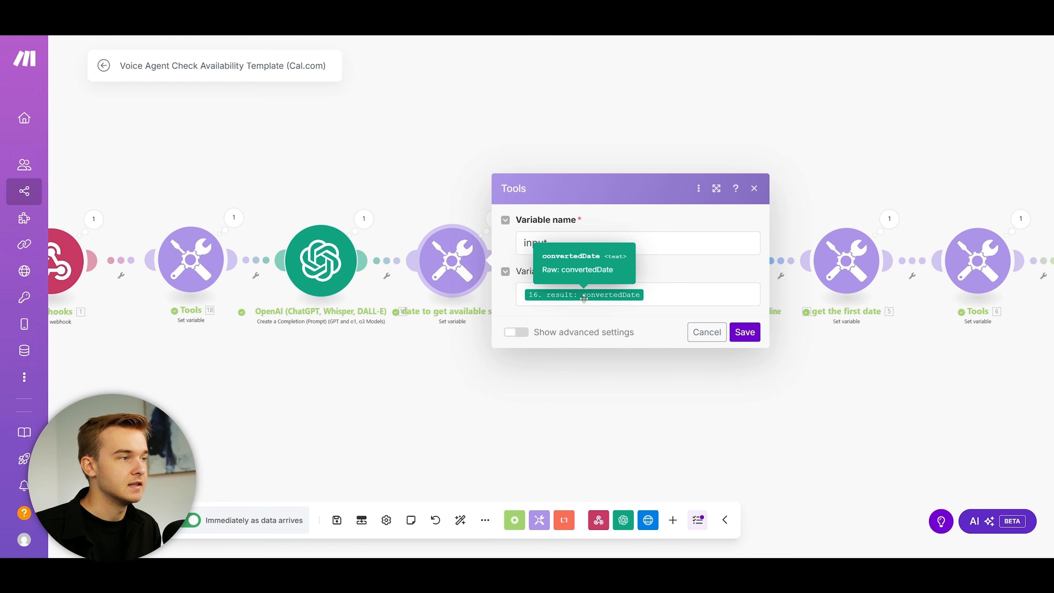
{"action": "left_click", "coordinate": [638, 165]}
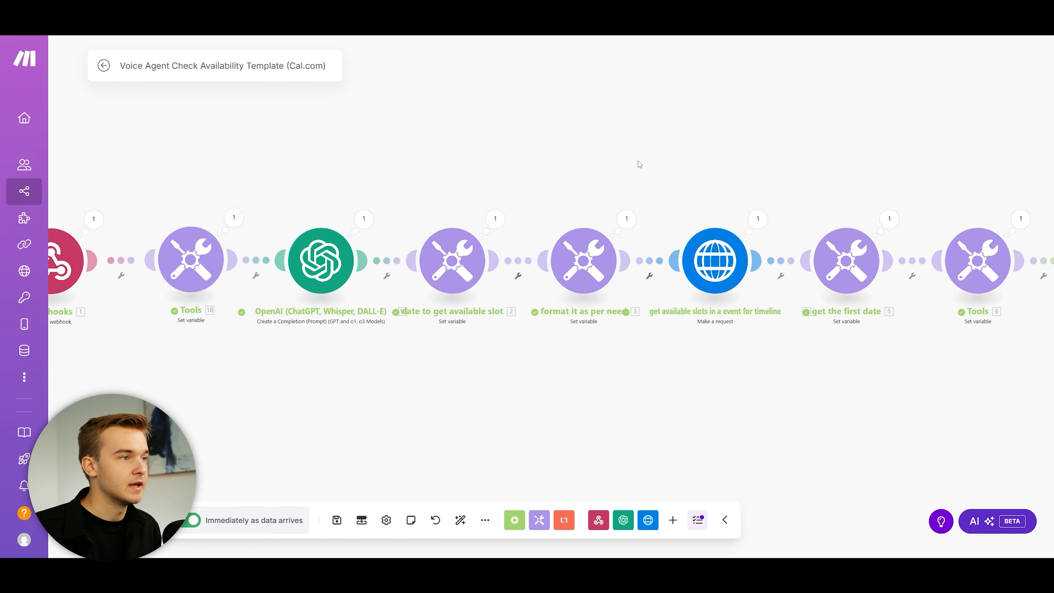
{"action": "scroll", "coordinate": [448, 192], "scroll_direction": "right", "scroll_amount": 5}
{"action": "left_click", "coordinate": [416, 257]}
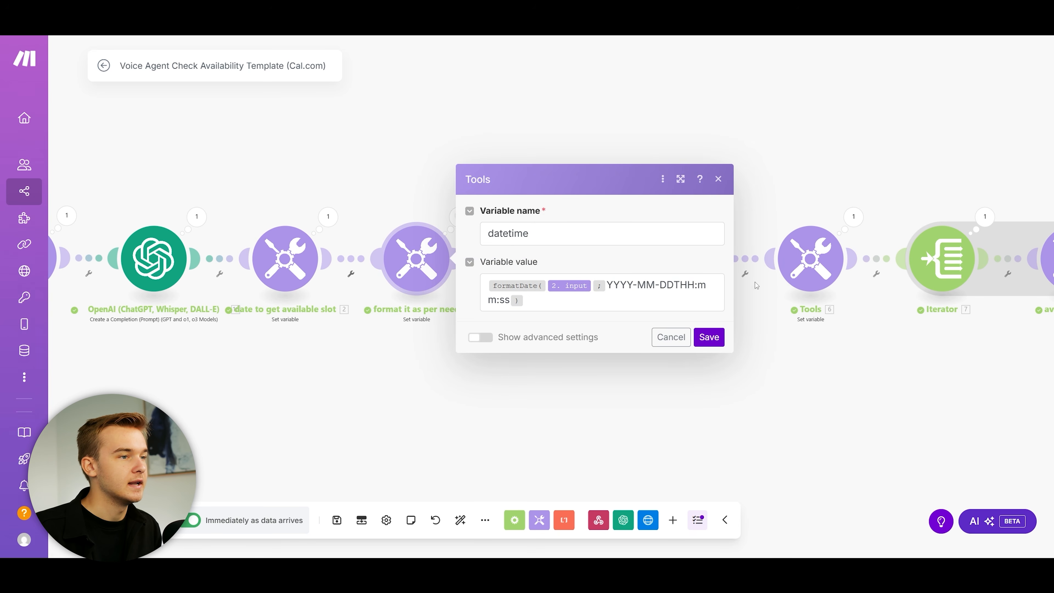
{"action": "left_click", "coordinate": [399, 169]}
{"action": "scroll", "coordinate": [538, 183], "scroll_direction": "up", "scroll_amount": 1}
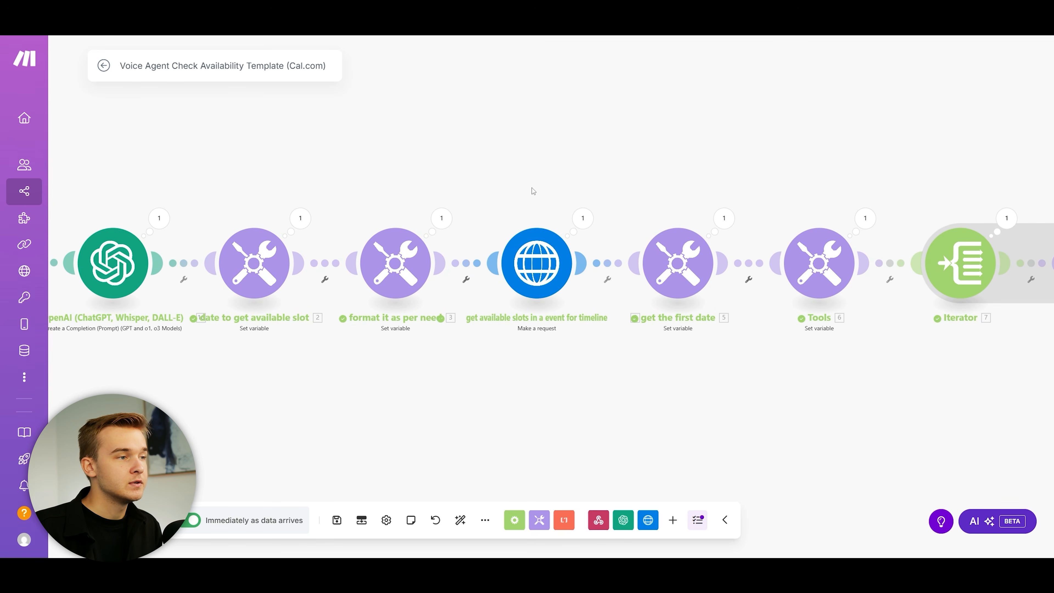
{"action": "left_click", "coordinate": [545, 272]}
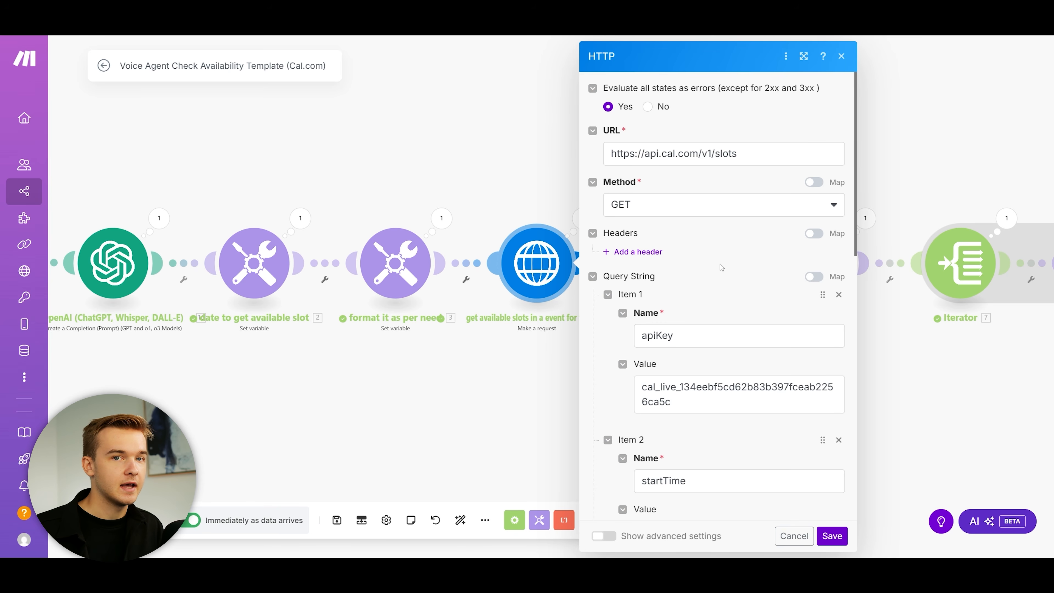
Step: Pan the scenario further along the chain with the slots request still open
{"action": "left_click_drag", "start_coordinate": [747, 264], "coordinate": [606, 286]}
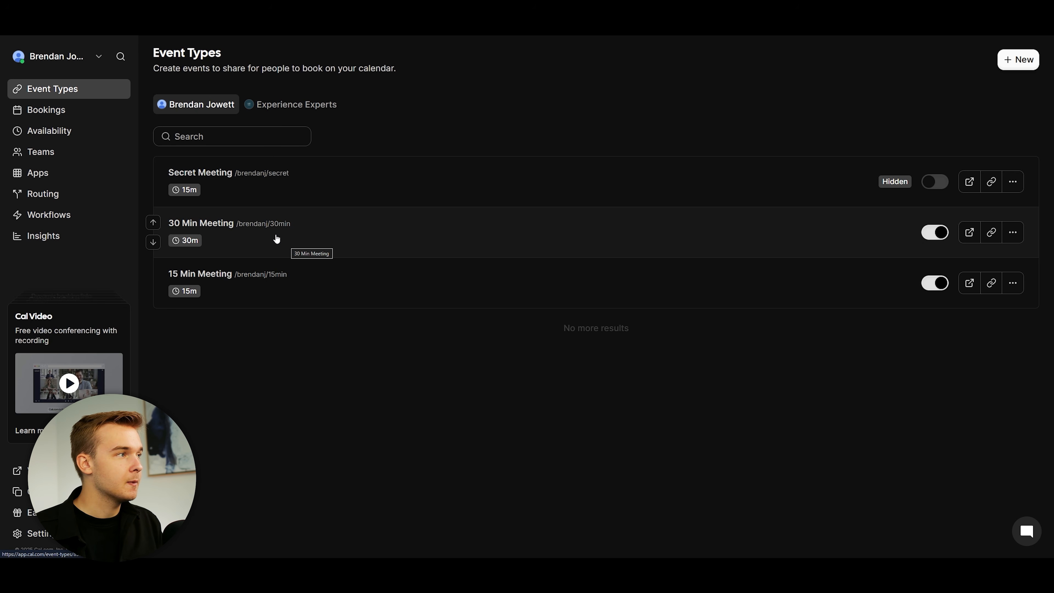
Step: From Cal.com's API keys settings, add a never-expiring key named 'ytdemo'
{"action": "left_click", "coordinate": [37, 533]}
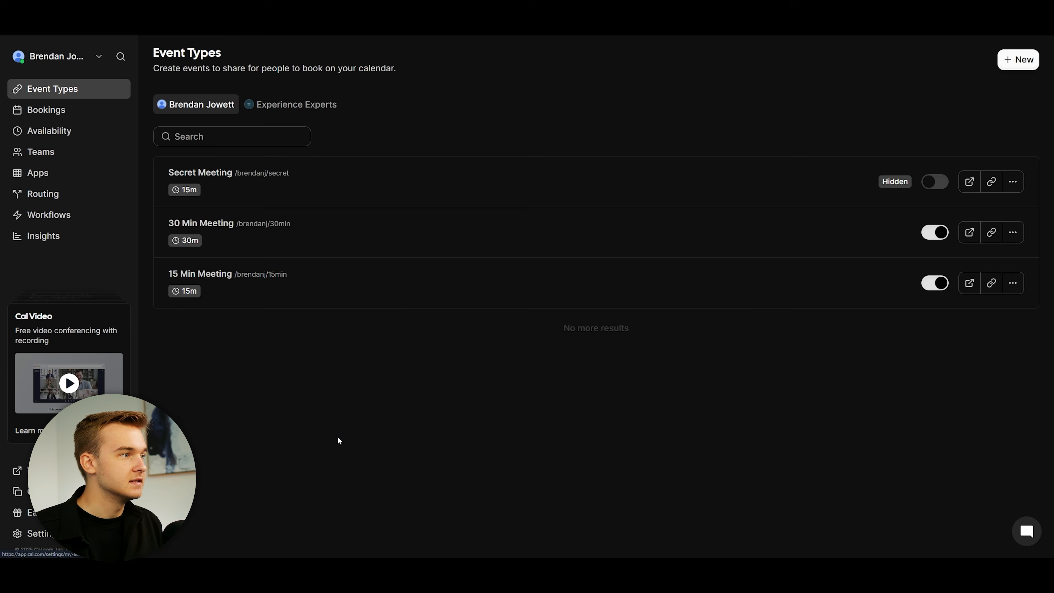
{"action": "left_click", "coordinate": [42, 412]}
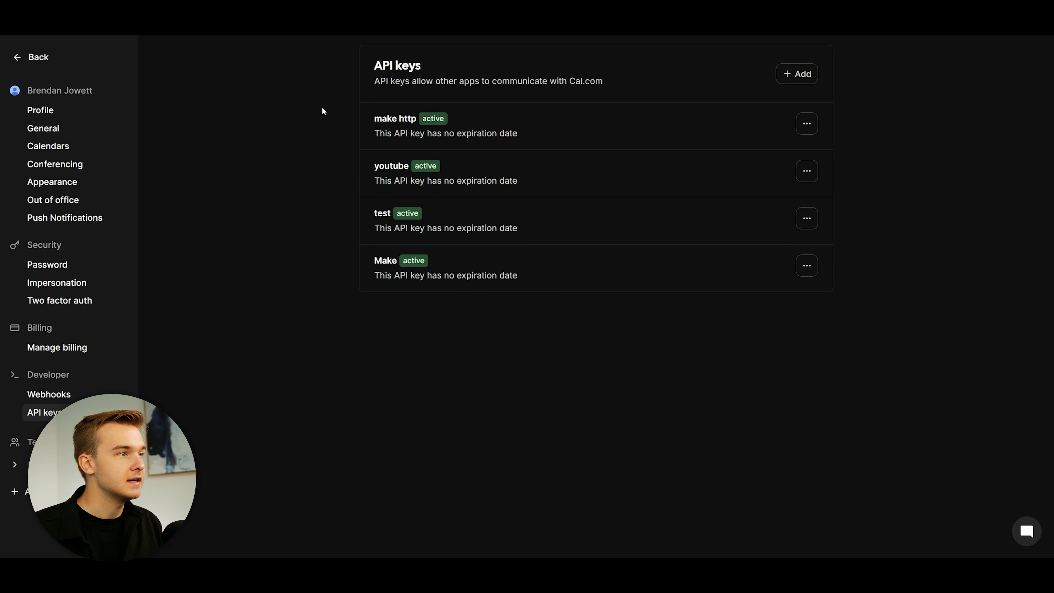
{"action": "left_click", "coordinate": [794, 74]}
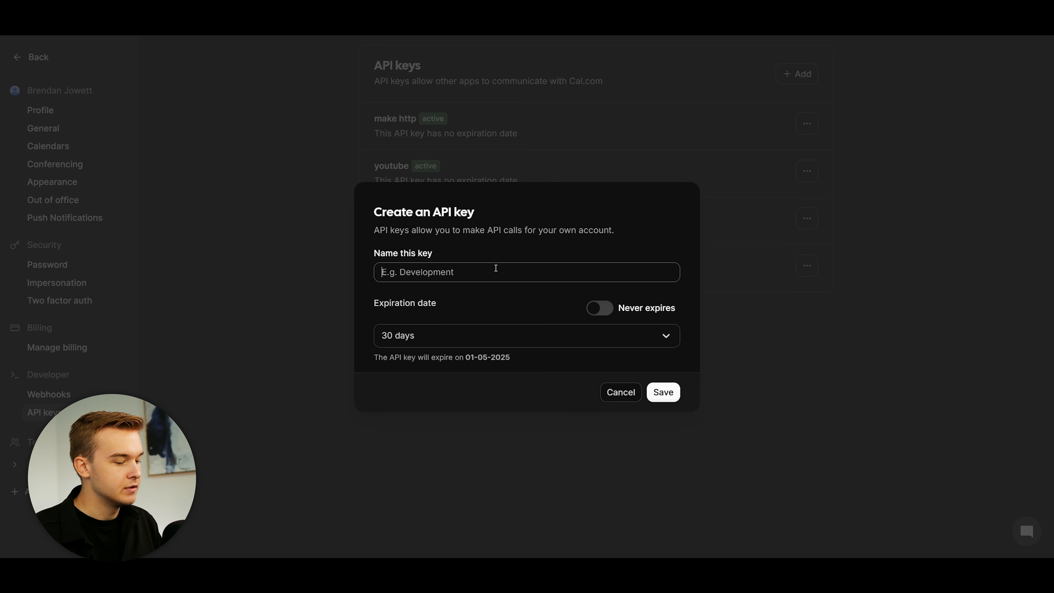
{"action": "type", "text": "ytdemo"}
{"action": "left_click", "coordinate": [600, 308]}
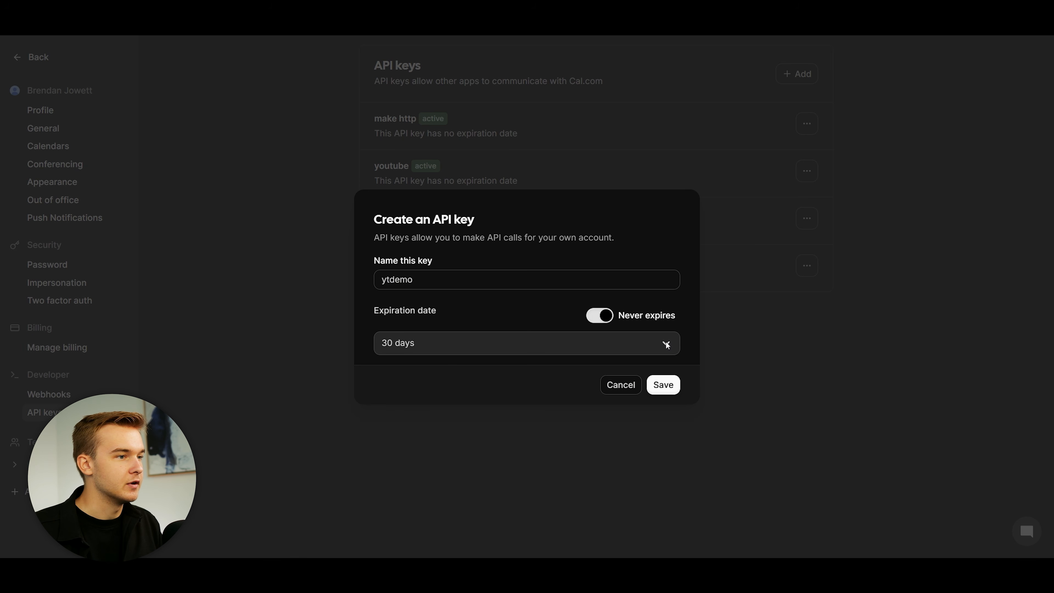
{"action": "left_click", "coordinate": [663, 385]}
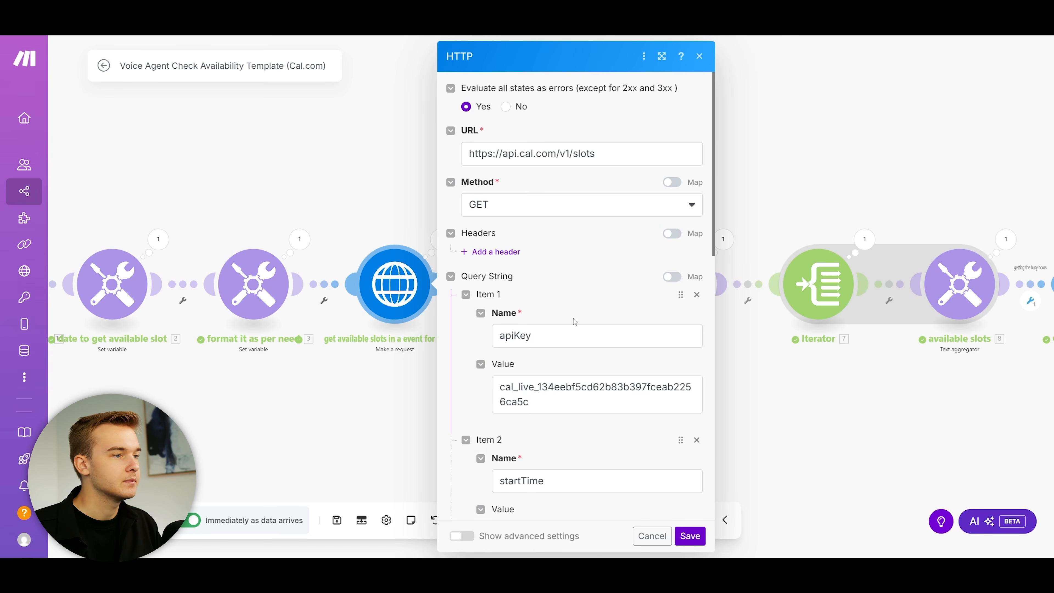
{"action": "scroll", "coordinate": [556, 317], "scroll_direction": "down", "scroll_amount": 2}
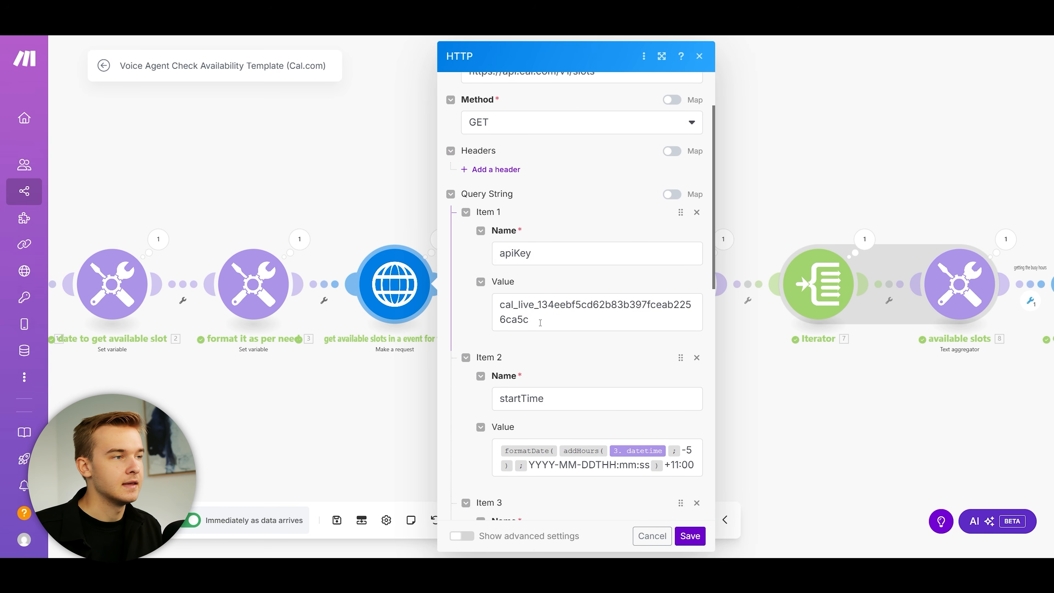
{"action": "scroll", "coordinate": [540, 323], "scroll_direction": "up", "scroll_amount": 2}
{"action": "scroll", "coordinate": [601, 275], "scroll_direction": "down", "scroll_amount": 1}
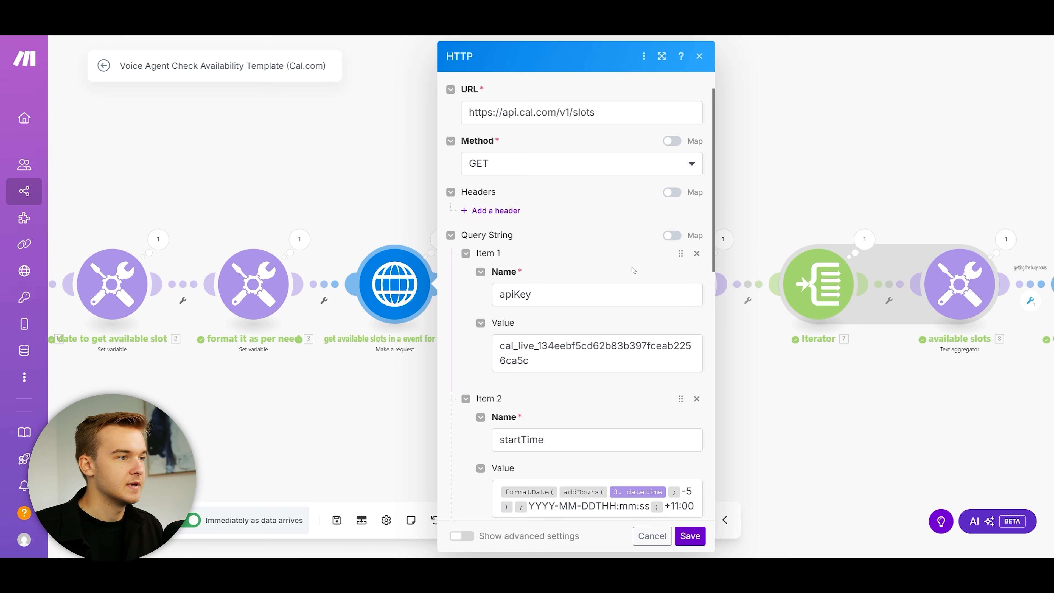
{"action": "scroll", "coordinate": [631, 272], "scroll_direction": "down", "scroll_amount": 4}
{"action": "scroll", "coordinate": [583, 302], "scroll_direction": "down", "scroll_amount": 8}
{"action": "scroll", "coordinate": [584, 303], "scroll_direction": "up", "scroll_amount": 2}
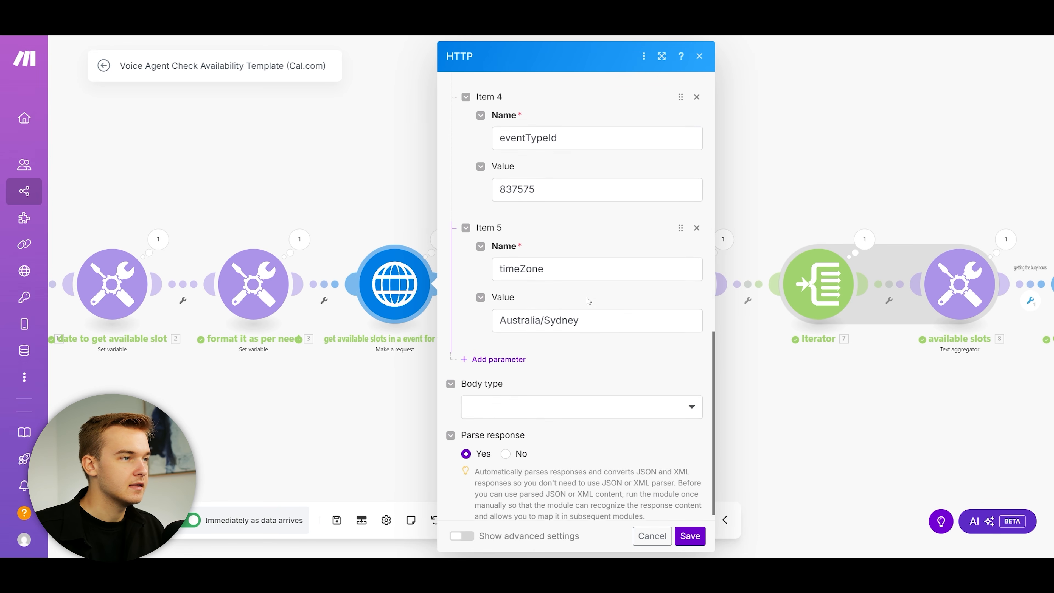
{"action": "scroll", "coordinate": [583, 305], "scroll_direction": "up", "scroll_amount": 1}
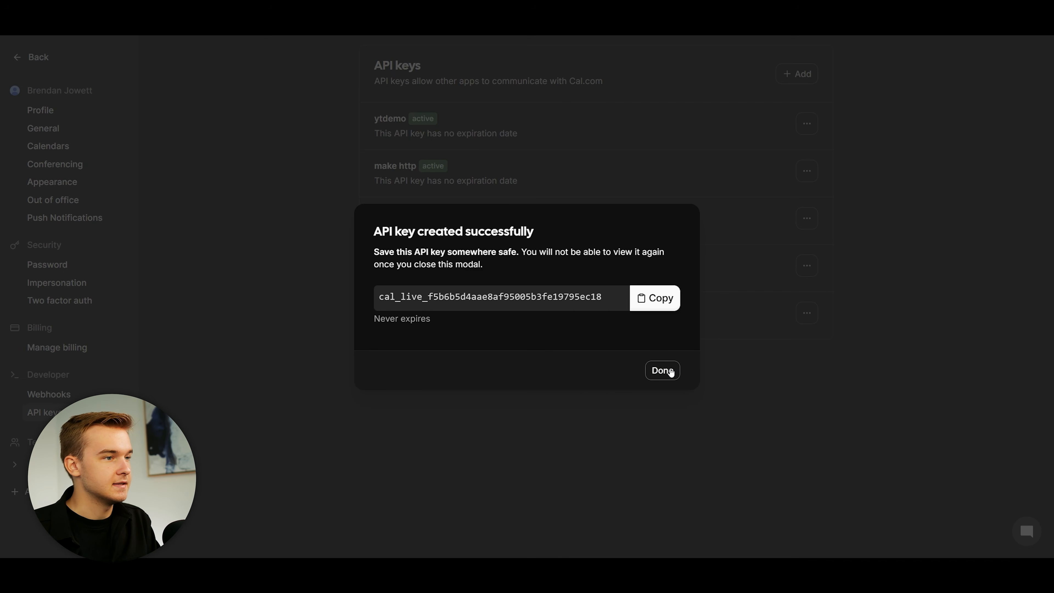
{"action": "left_click", "coordinate": [665, 371]}
Step: Return to Event Types and open the 30 Min Meeting event type
{"action": "left_click", "coordinate": [25, 57]}
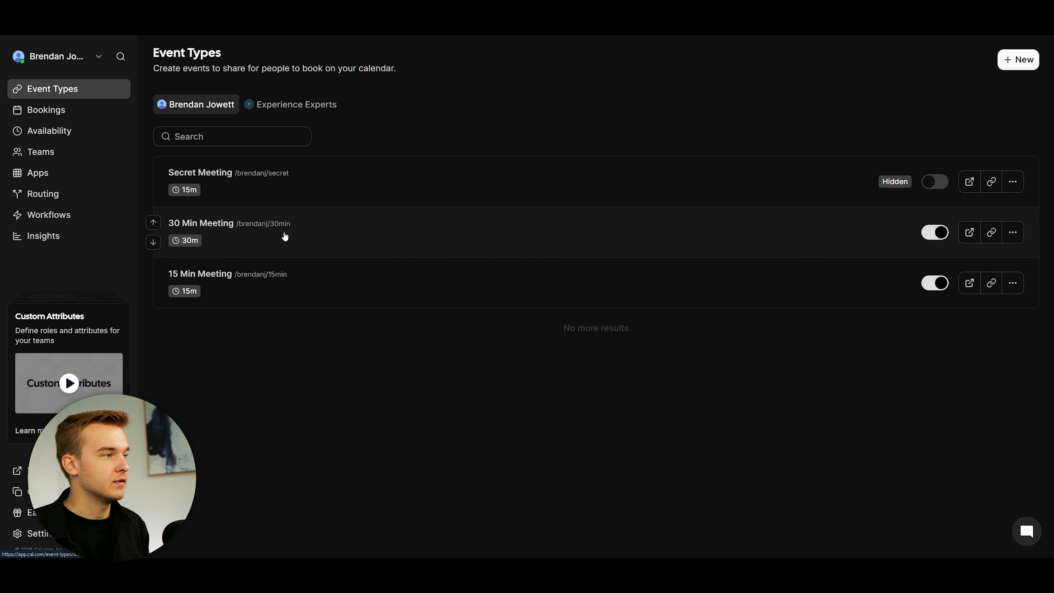
{"action": "left_click", "coordinate": [332, 236]}
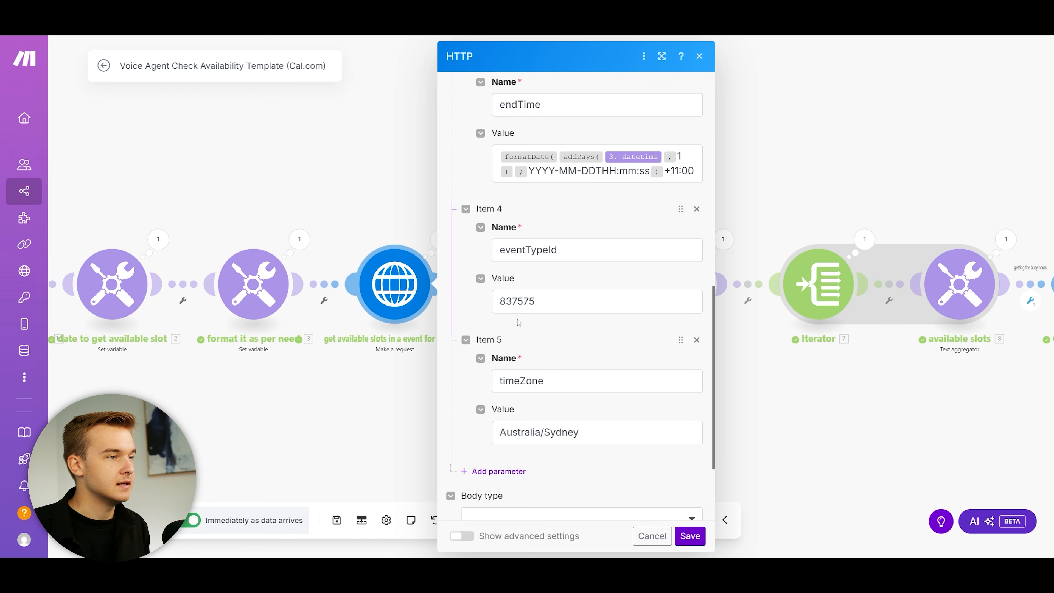
Step: Check the eventTypeId value 837575 in the slots request, then close its settings
{"action": "double_click", "coordinate": [517, 301]}
{"action": "left_click", "coordinate": [570, 332]}
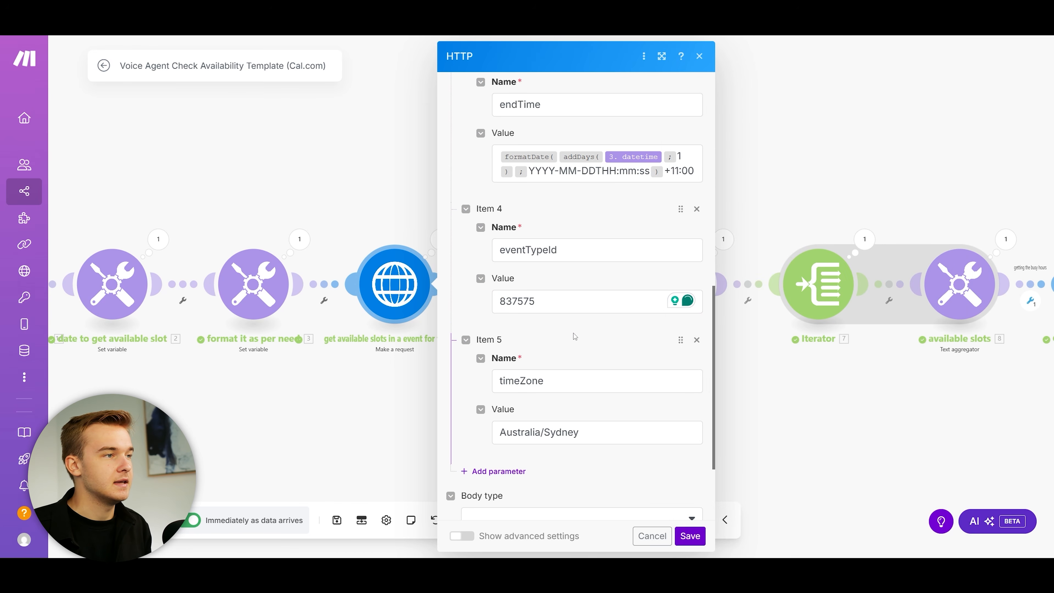
{"action": "scroll", "coordinate": [576, 340], "scroll_direction": "down", "scroll_amount": 3}
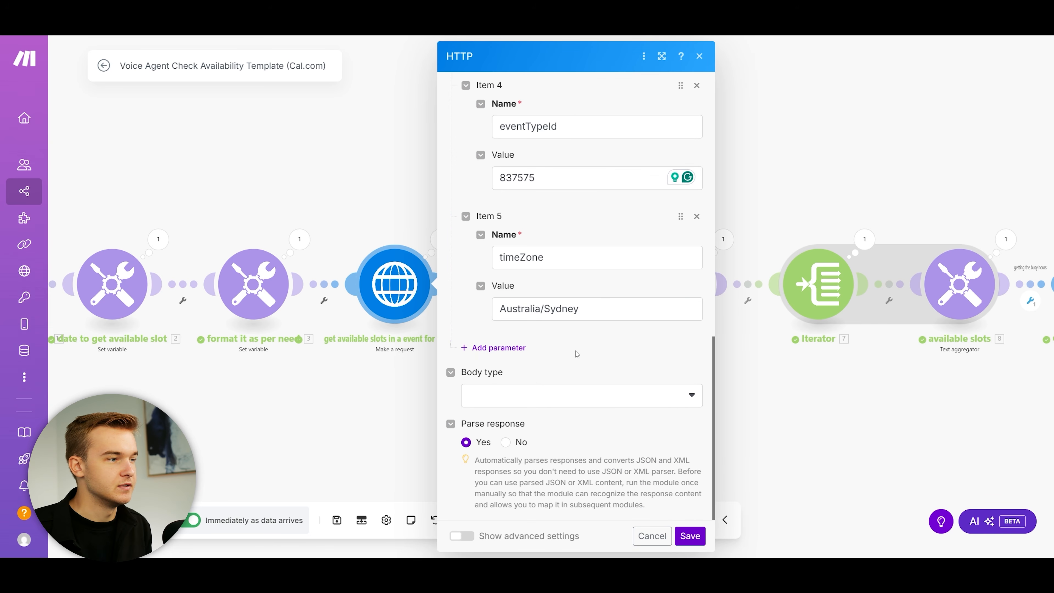
{"action": "scroll", "coordinate": [576, 352], "scroll_direction": "up", "scroll_amount": 10}
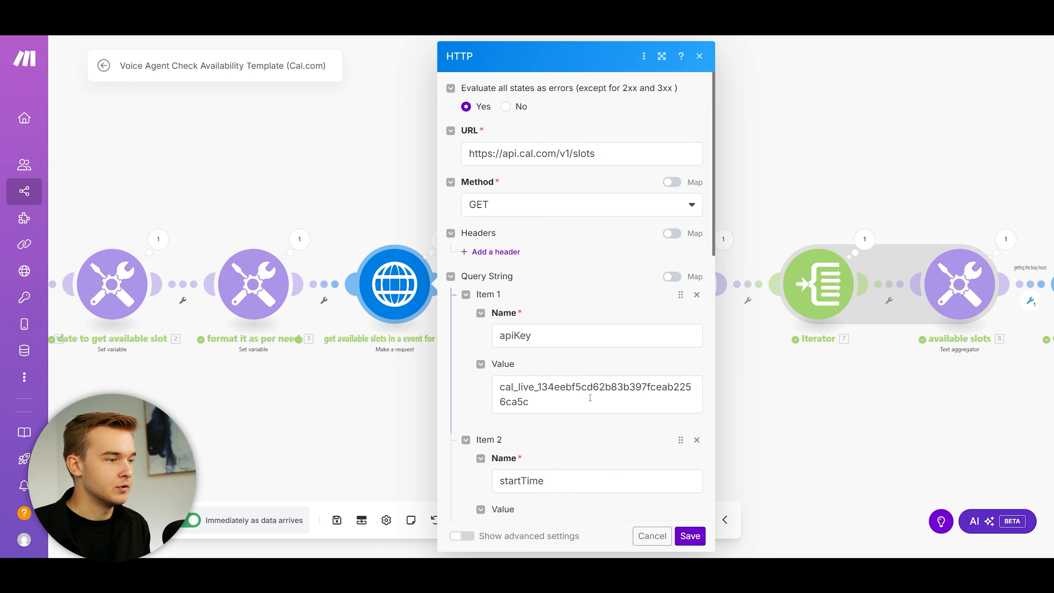
{"action": "left_click", "coordinate": [686, 535]}
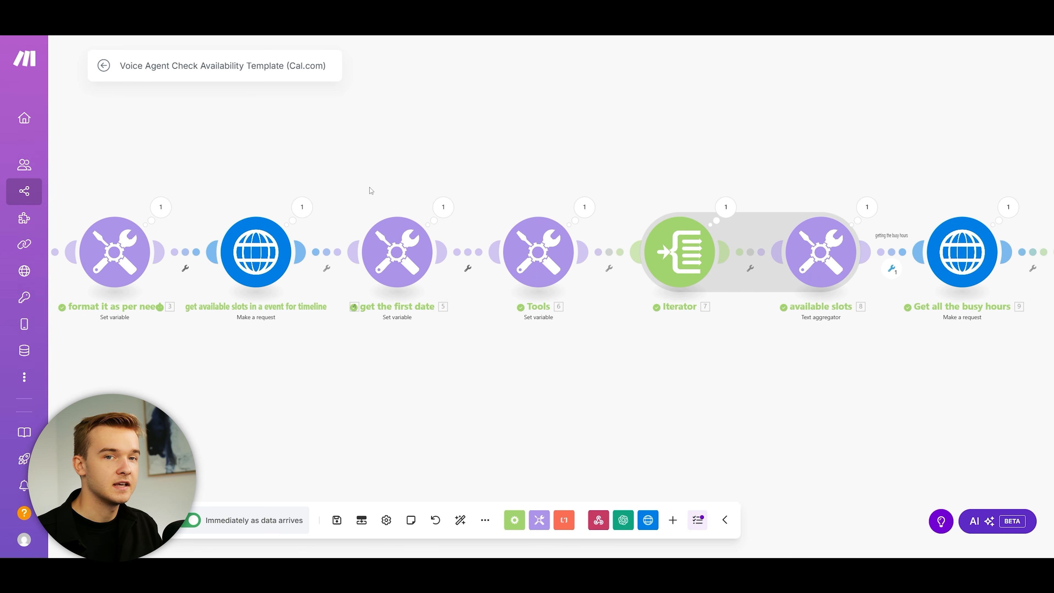
{"action": "left_click", "coordinate": [394, 236]}
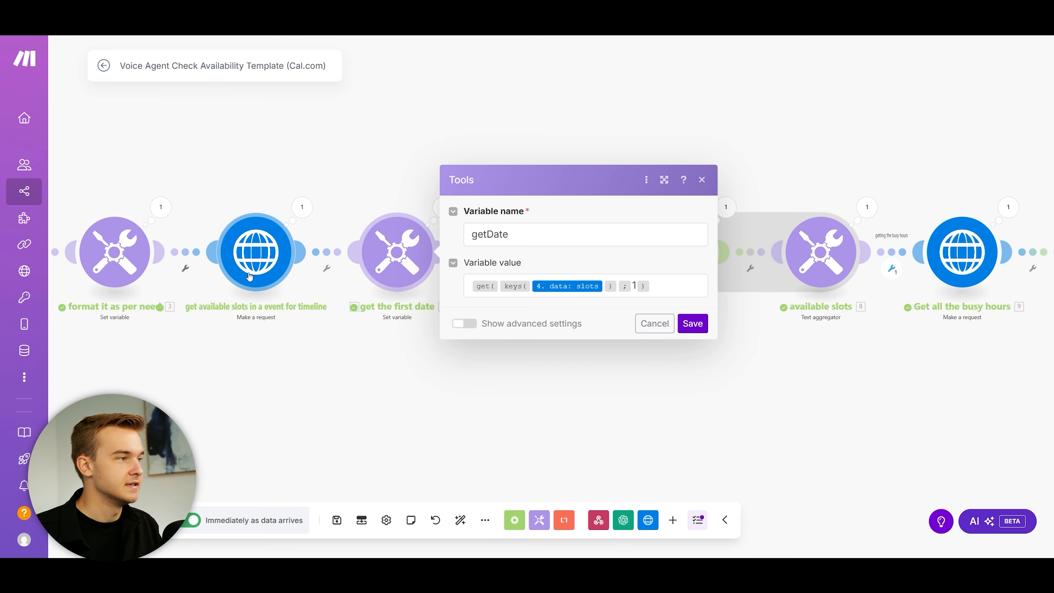
{"action": "left_click", "coordinate": [700, 182]}
{"action": "left_click_drag", "start_coordinate": [549, 171], "coordinate": [504, 178]}
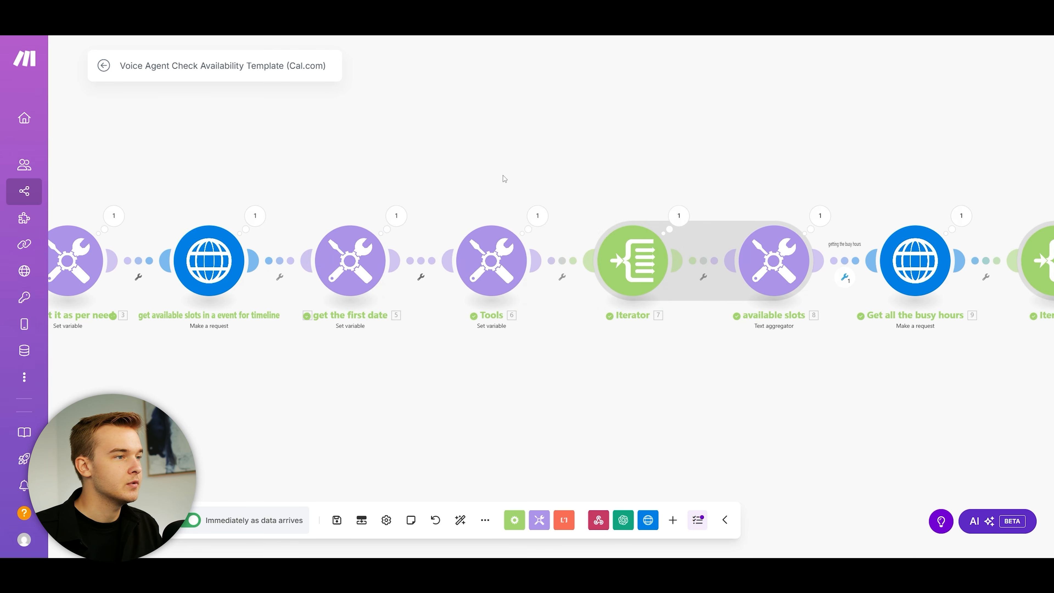
{"action": "left_click", "coordinate": [479, 245]}
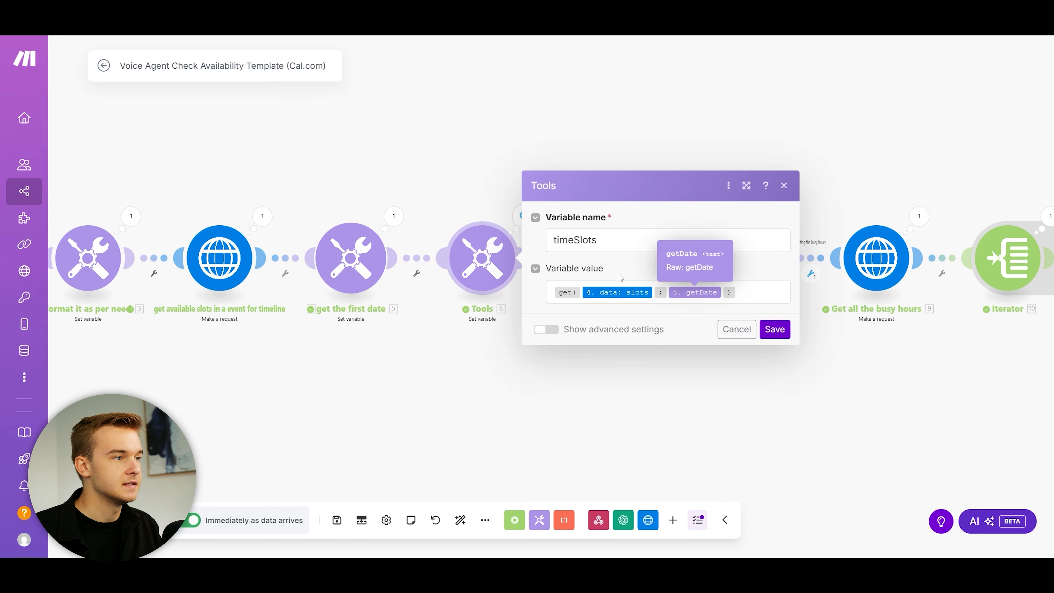
{"action": "left_click", "coordinate": [419, 198]}
{"action": "left_click", "coordinate": [490, 270]}
{"action": "double_click", "coordinate": [568, 241]}
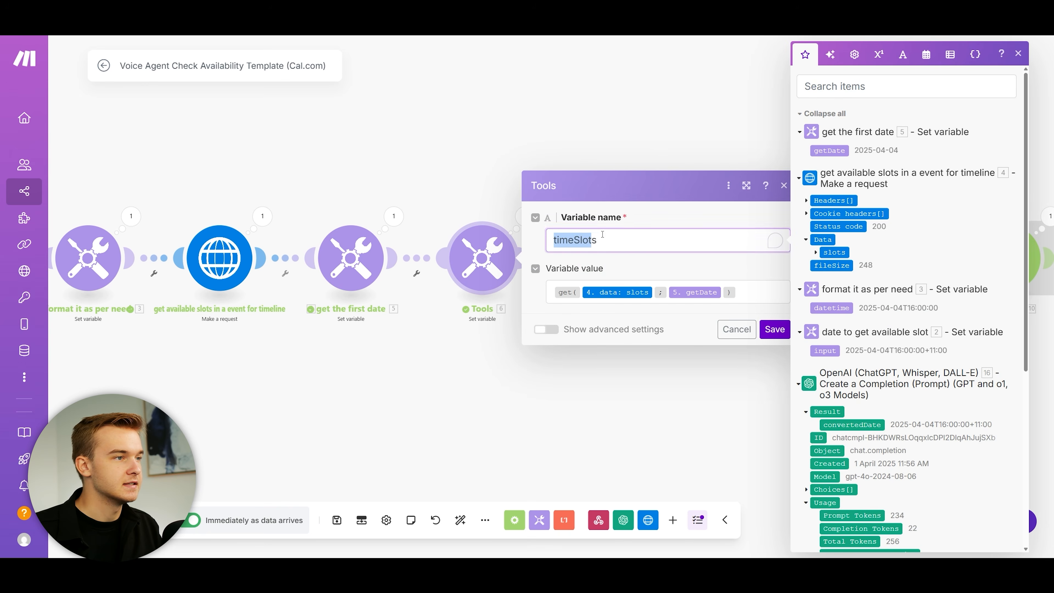
{"action": "left_click", "coordinate": [445, 176]}
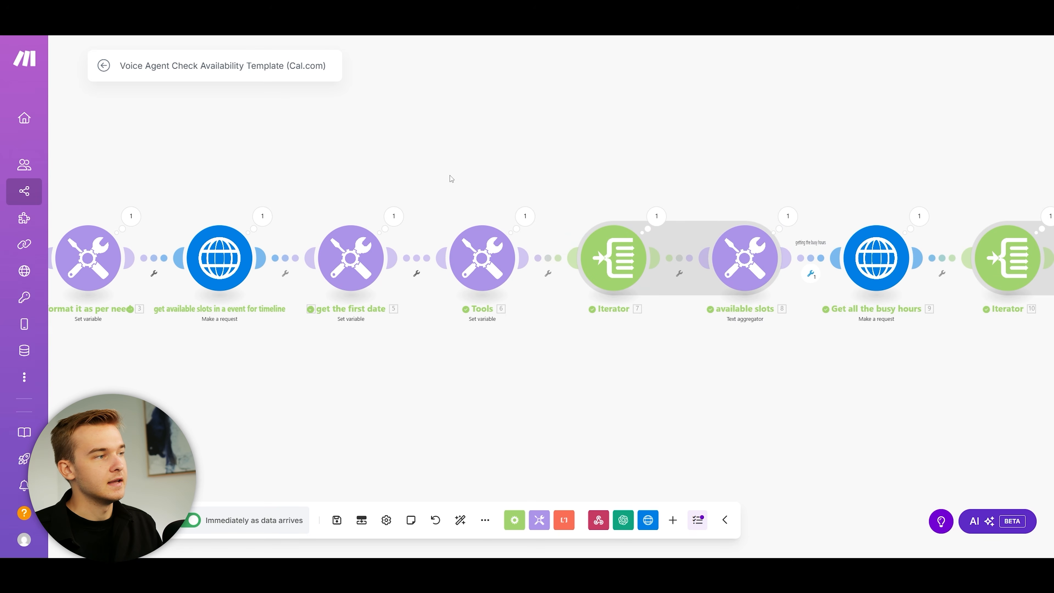
{"action": "scroll", "coordinate": [463, 164], "scroll_direction": "down", "scroll_amount": 1}
{"action": "left_click_drag", "start_coordinate": [463, 164], "coordinate": [466, 184]}
{"action": "left_click_drag", "start_coordinate": [630, 168], "coordinate": [394, 167]}
{"action": "scroll", "coordinate": [394, 166], "scroll_direction": "up", "scroll_amount": 2}
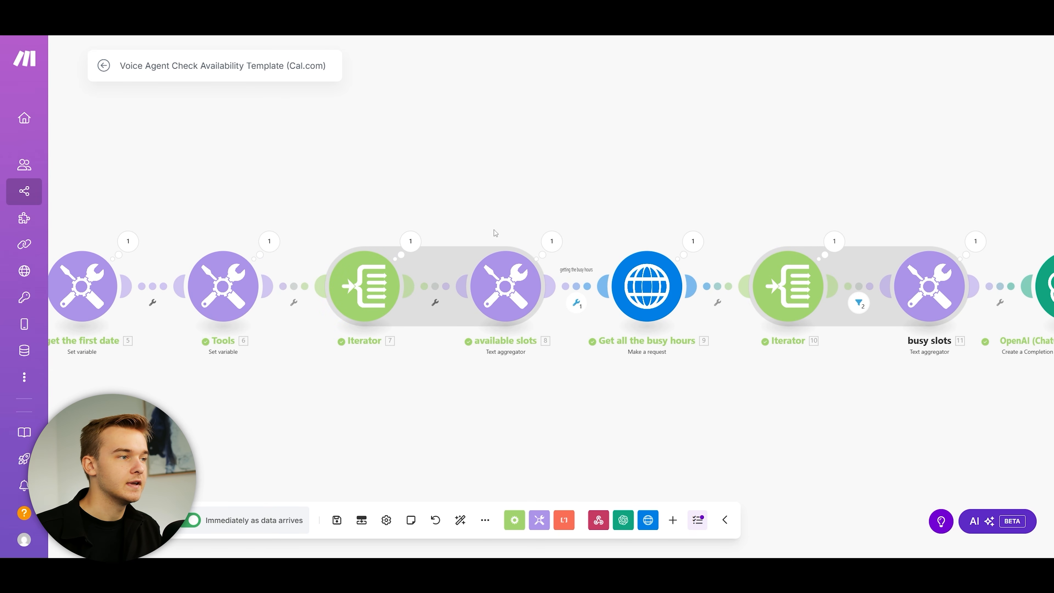
{"action": "left_click", "coordinate": [530, 272]}
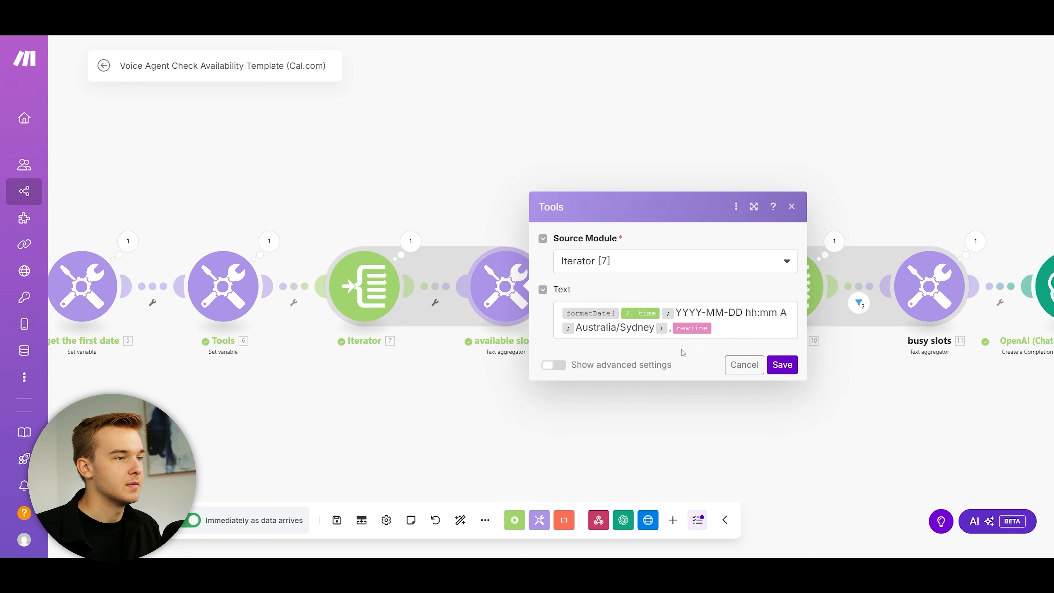
{"action": "left_click", "coordinate": [408, 239]}
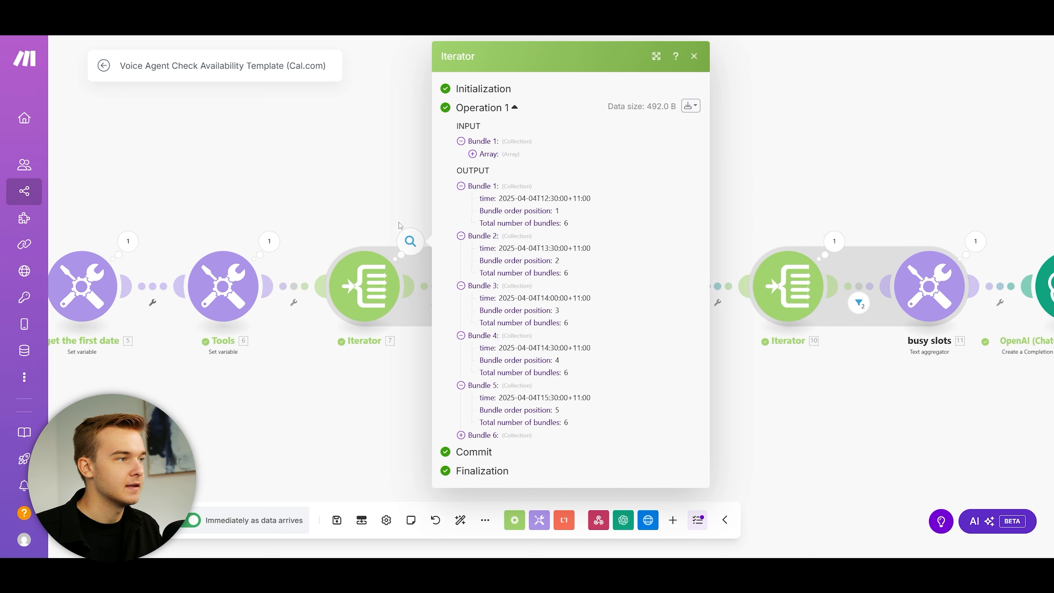
{"action": "left_click", "coordinate": [564, 199]}
{"action": "left_click_drag", "start_coordinate": [502, 249], "coordinate": [610, 252]}
{"action": "left_click_drag", "start_coordinate": [499, 298], "coordinate": [606, 310]}
{"action": "left_click_drag", "start_coordinate": [511, 347], "coordinate": [599, 349]}
{"action": "left_click", "coordinate": [332, 167]}
{"action": "scroll", "coordinate": [577, 218], "scroll_direction": "down", "scroll_amount": 1}
{"action": "left_click_drag", "start_coordinate": [577, 218], "coordinate": [431, 209]}
{"action": "scroll", "coordinate": [431, 209], "scroll_direction": "up", "scroll_amount": 2}
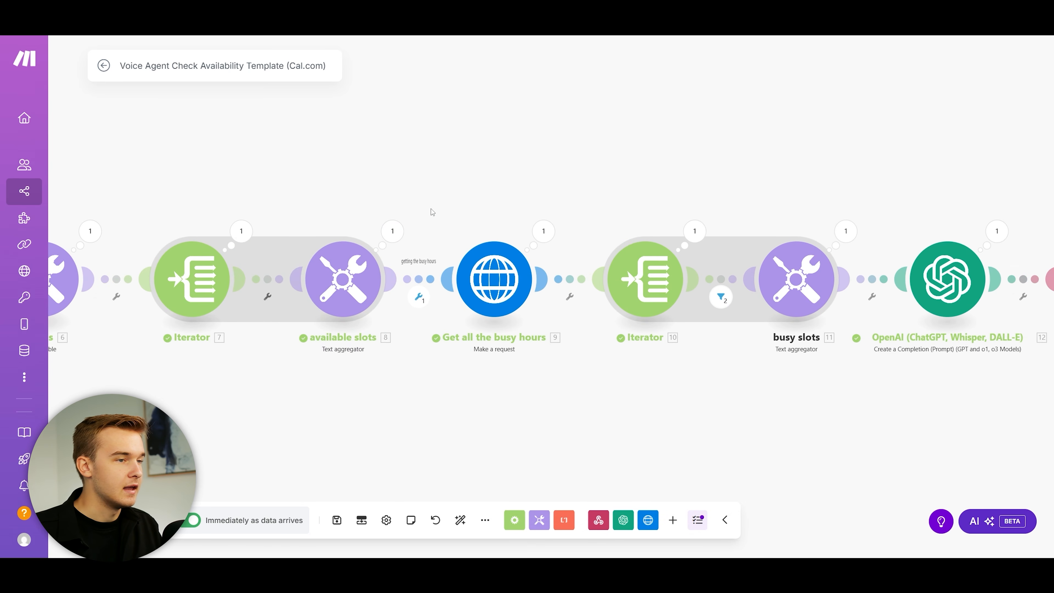
{"action": "left_click", "coordinate": [431, 279]}
{"action": "left_click", "coordinate": [419, 185]}
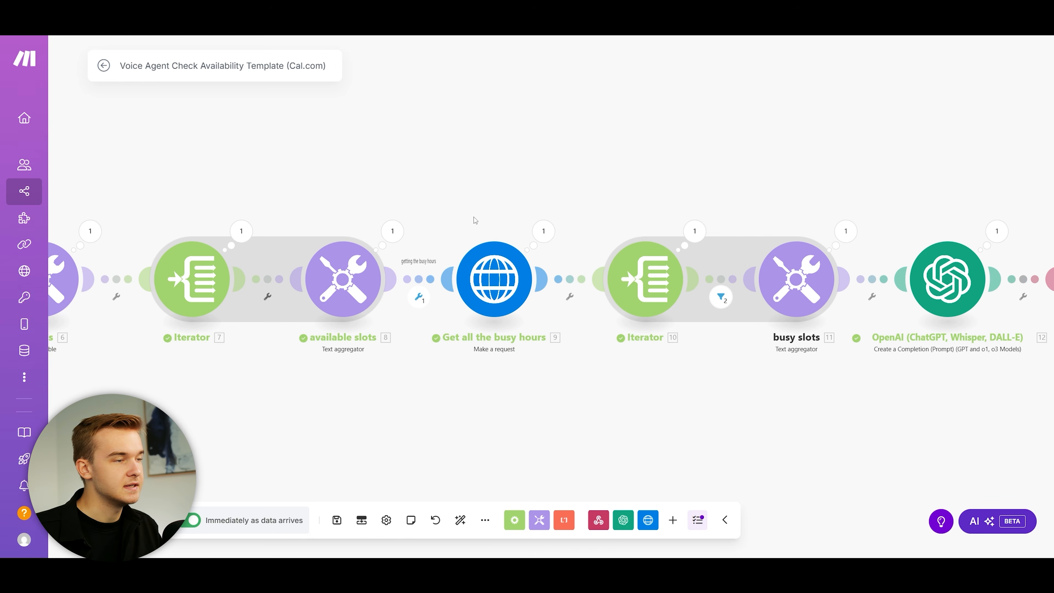
{"action": "left_click_drag", "start_coordinate": [461, 185], "coordinate": [689, 216]}
{"action": "scroll", "coordinate": [630, 200], "scroll_direction": "down", "scroll_amount": 2}
{"action": "left_click_drag", "start_coordinate": [630, 200], "coordinate": [739, 185]}
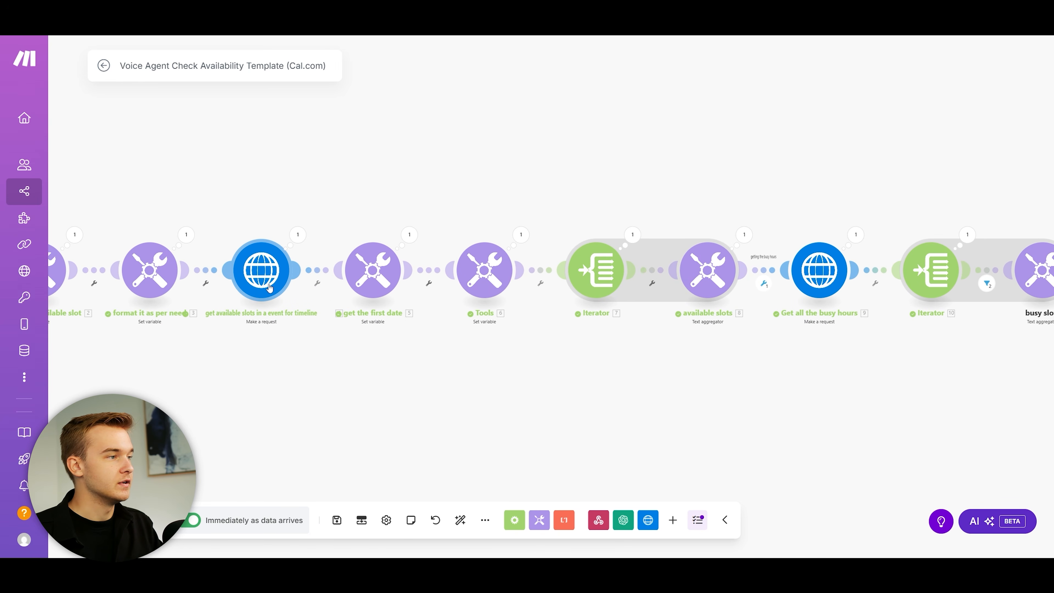
{"action": "scroll", "coordinate": [570, 196], "scroll_direction": "up", "scroll_amount": 2}
{"action": "left_click_drag", "start_coordinate": [799, 213], "coordinate": [486, 198]}
{"action": "scroll", "coordinate": [486, 198], "scroll_direction": "up", "scroll_amount": 1}
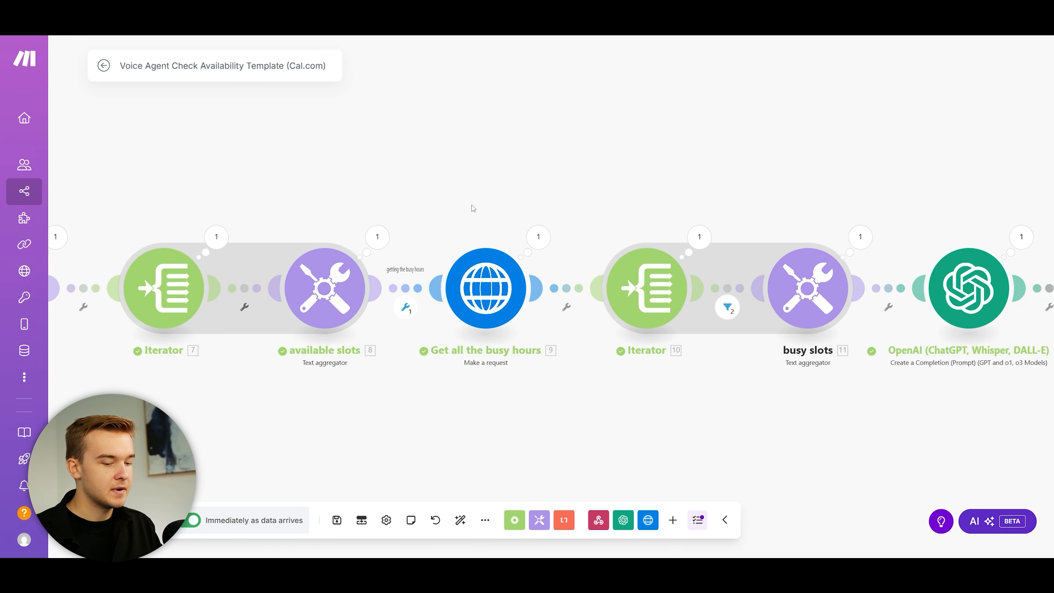
Step: Open the Get all the busy hours request to check its Cal.com URL and authorization header
{"action": "left_click", "coordinate": [460, 268]}
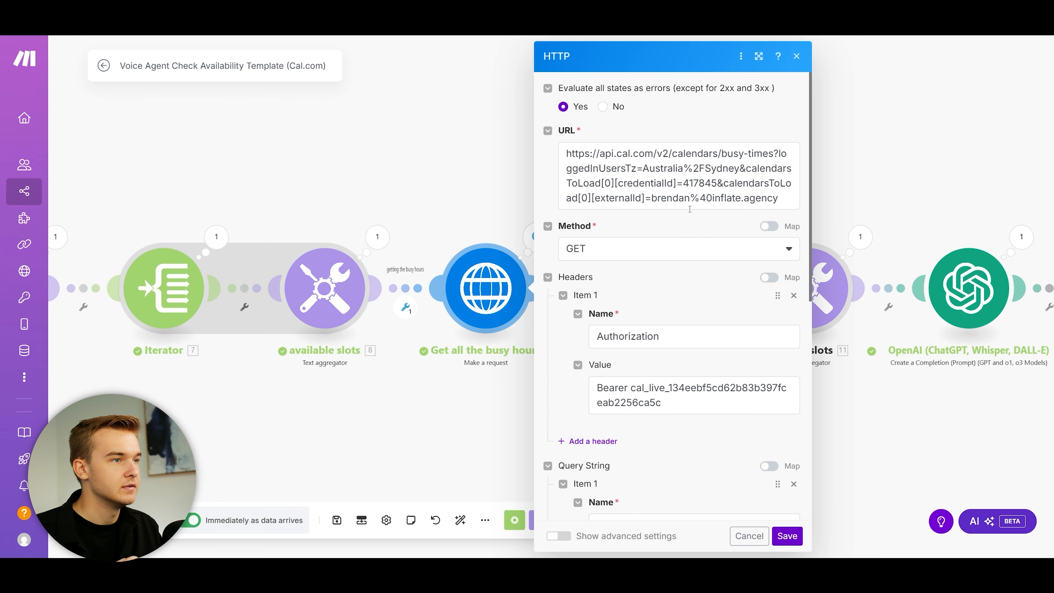
{"action": "left_click_drag", "start_coordinate": [567, 153], "coordinate": [691, 217]}
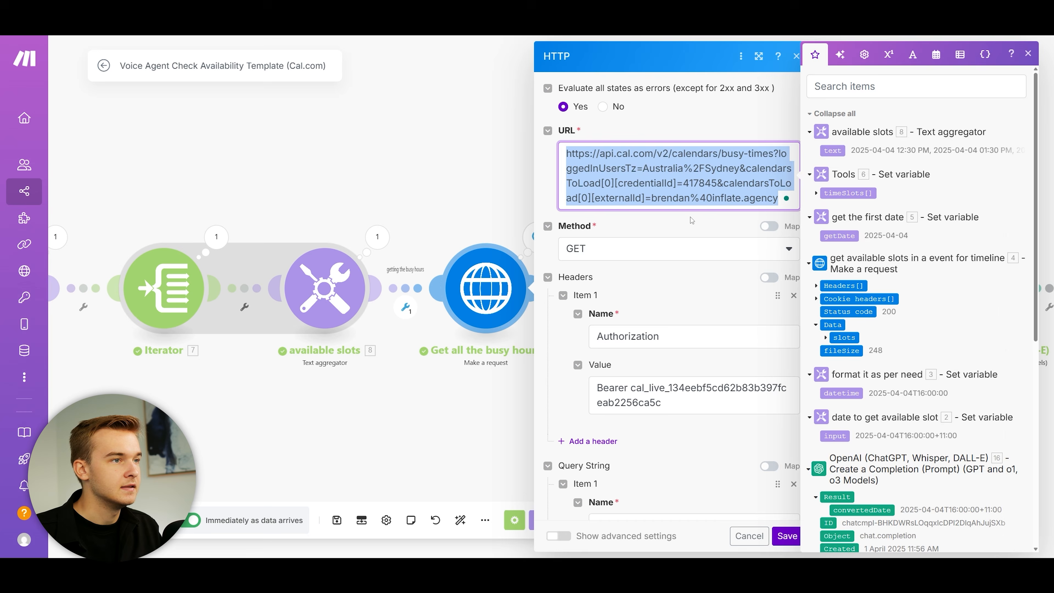
{"action": "left_click", "coordinate": [691, 218]}
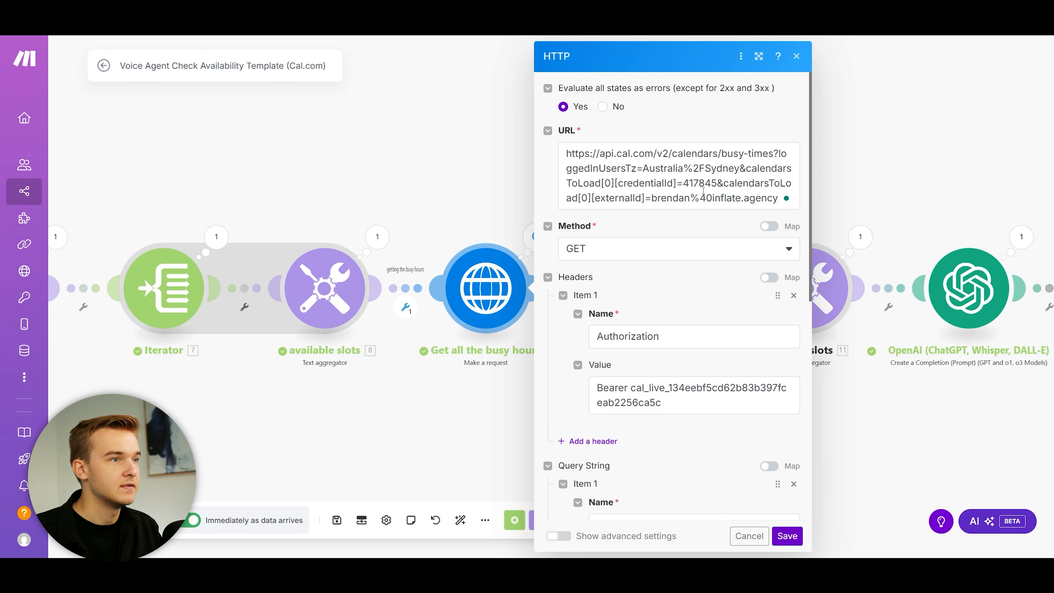
{"action": "scroll", "coordinate": [684, 249], "scroll_direction": "down", "scroll_amount": 3}
{"action": "left_click_drag", "start_coordinate": [630, 264], "coordinate": [684, 315]}
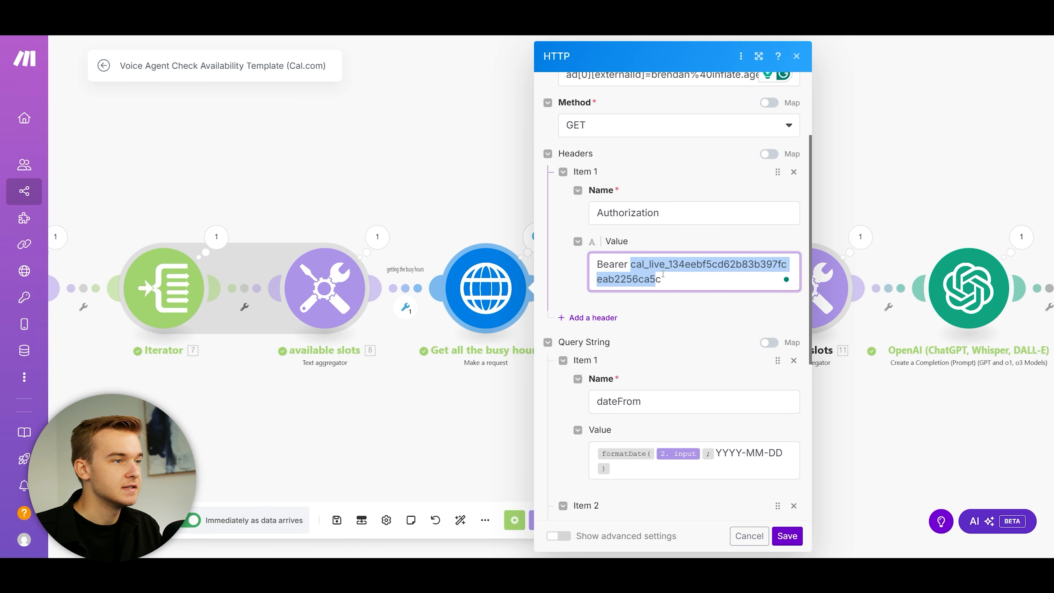
{"action": "left_click", "coordinate": [684, 312]}
Step: Look over the request's date query parameters, then close its settings
{"action": "scroll", "coordinate": [680, 307], "scroll_direction": "up", "scroll_amount": 3}
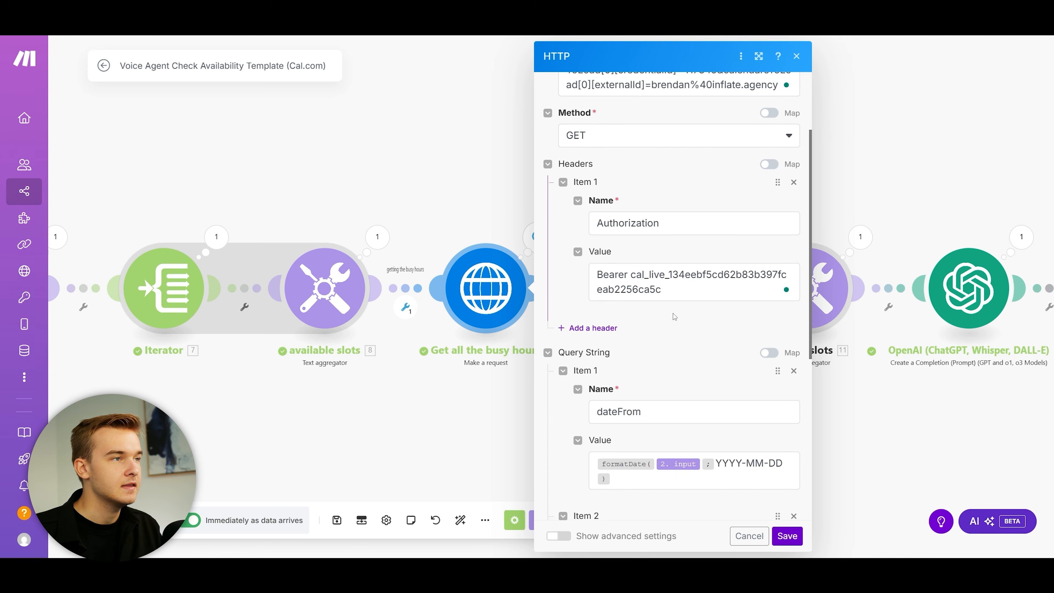
{"action": "scroll", "coordinate": [673, 303], "scroll_direction": "down", "scroll_amount": 1}
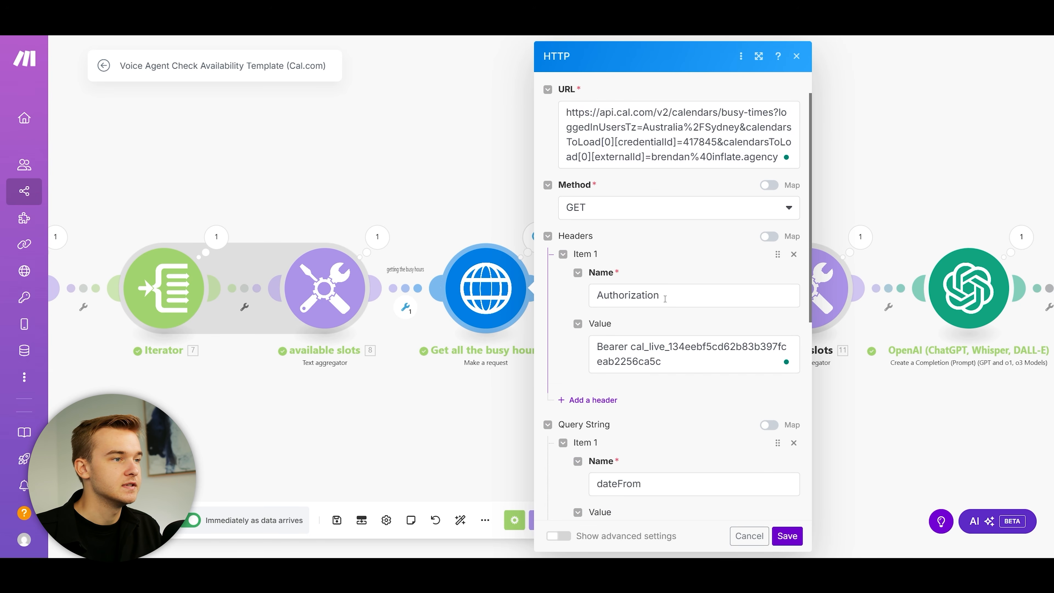
{"action": "scroll", "coordinate": [670, 306], "scroll_direction": "down", "scroll_amount": 2}
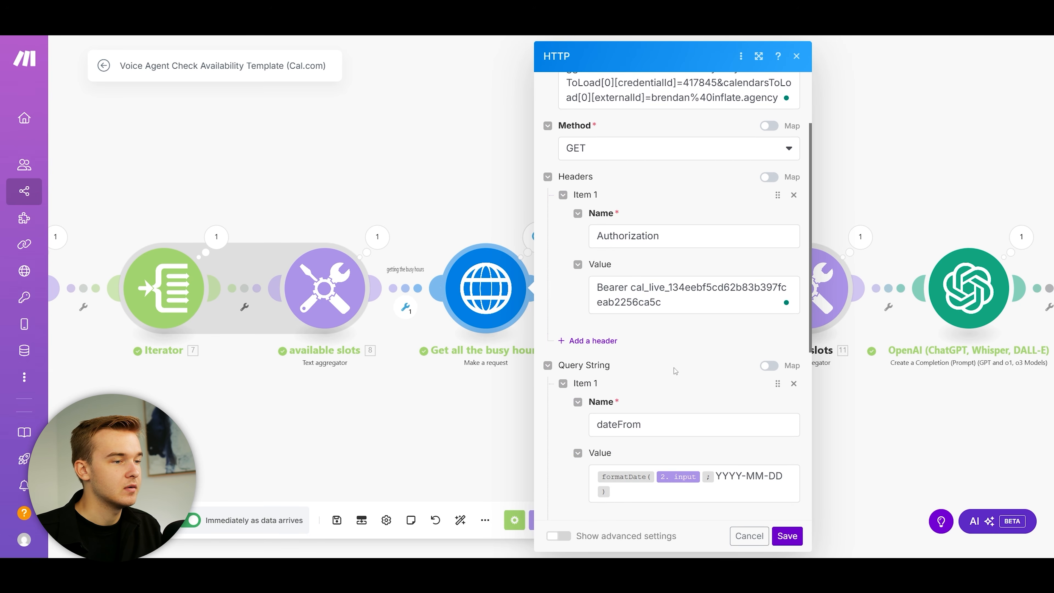
{"action": "scroll", "coordinate": [662, 274], "scroll_direction": "down", "scroll_amount": 5}
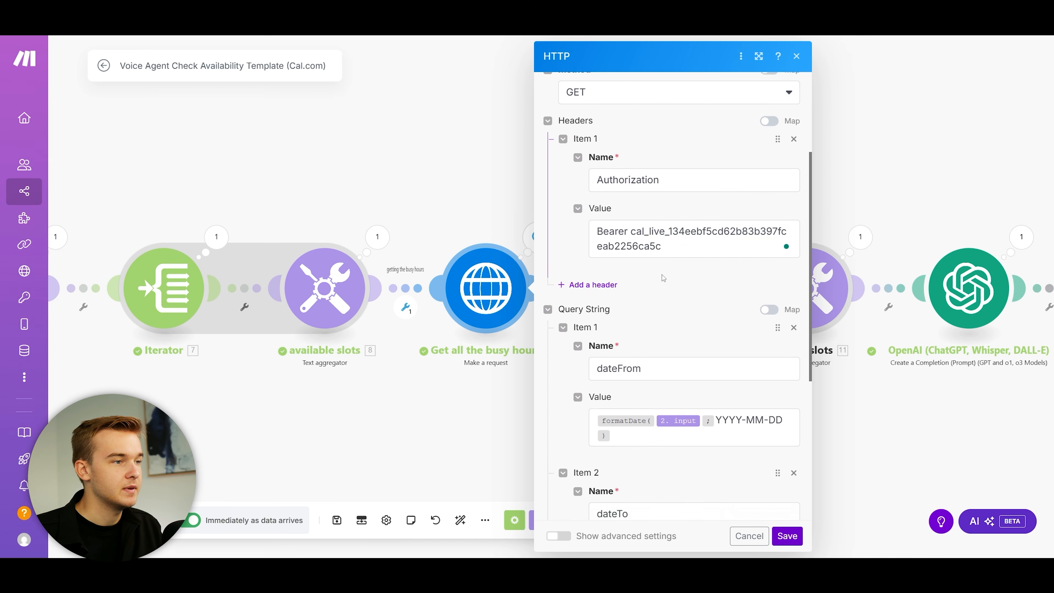
{"action": "scroll", "coordinate": [623, 246], "scroll_direction": "up", "scroll_amount": 8}
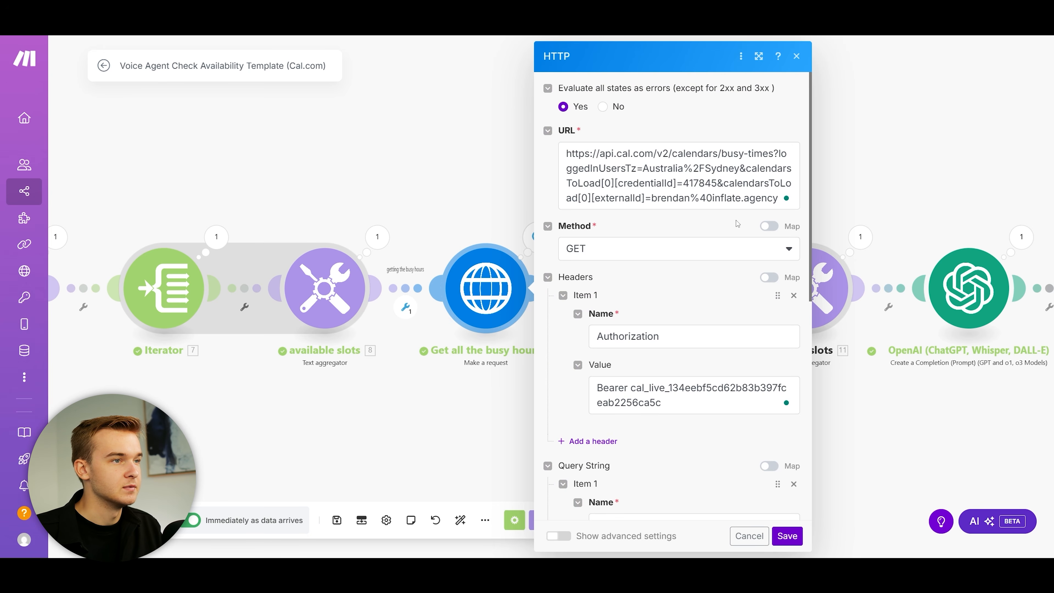
{"action": "scroll", "coordinate": [702, 264], "scroll_direction": "down", "scroll_amount": 6}
{"action": "left_click", "coordinate": [422, 181]}
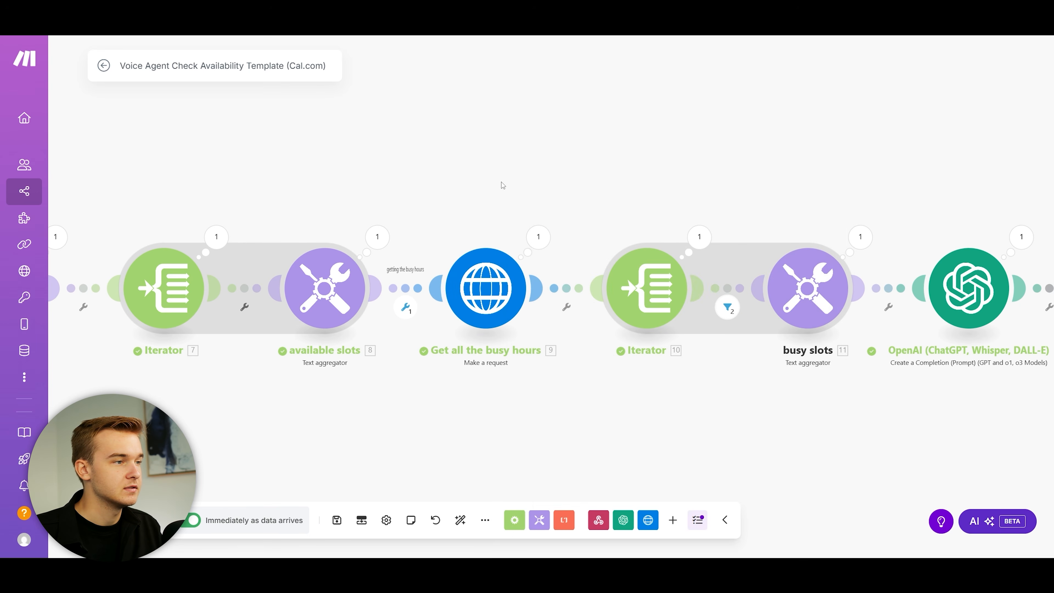
{"action": "left_click_drag", "start_coordinate": [566, 184], "coordinate": [375, 188]}
{"action": "scroll", "coordinate": [406, 203], "scroll_direction": "down", "scroll_amount": 2}
{"action": "scroll", "coordinate": [456, 227], "scroll_direction": "up", "scroll_amount": 2}
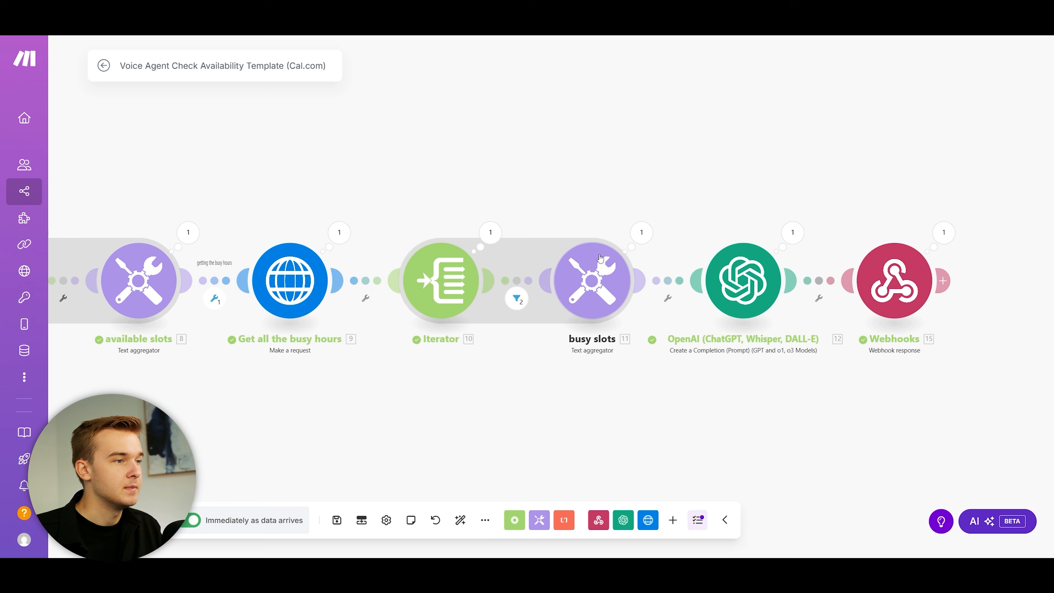
{"action": "left_click_drag", "start_coordinate": [635, 183], "coordinate": [495, 186]}
{"action": "left_click", "coordinate": [351, 235]}
{"action": "scroll", "coordinate": [456, 186], "scroll_direction": "down", "scroll_amount": 6}
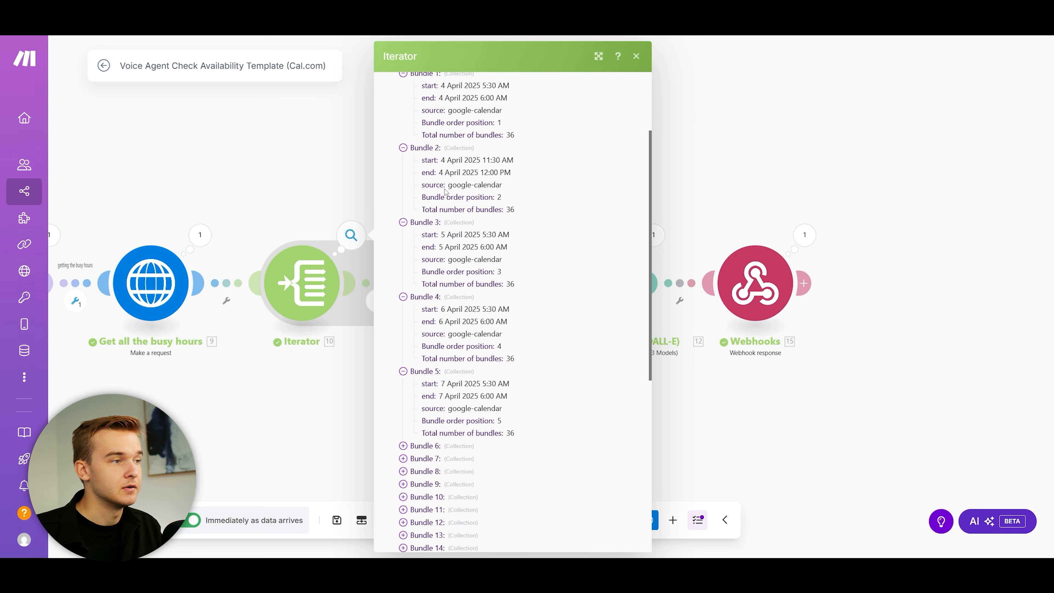
{"action": "scroll", "coordinate": [467, 183], "scroll_direction": "down", "scroll_amount": 4}
{"action": "left_click", "coordinate": [457, 345]}
{"action": "left_click", "coordinate": [457, 294]}
{"action": "left_click", "coordinate": [456, 218]}
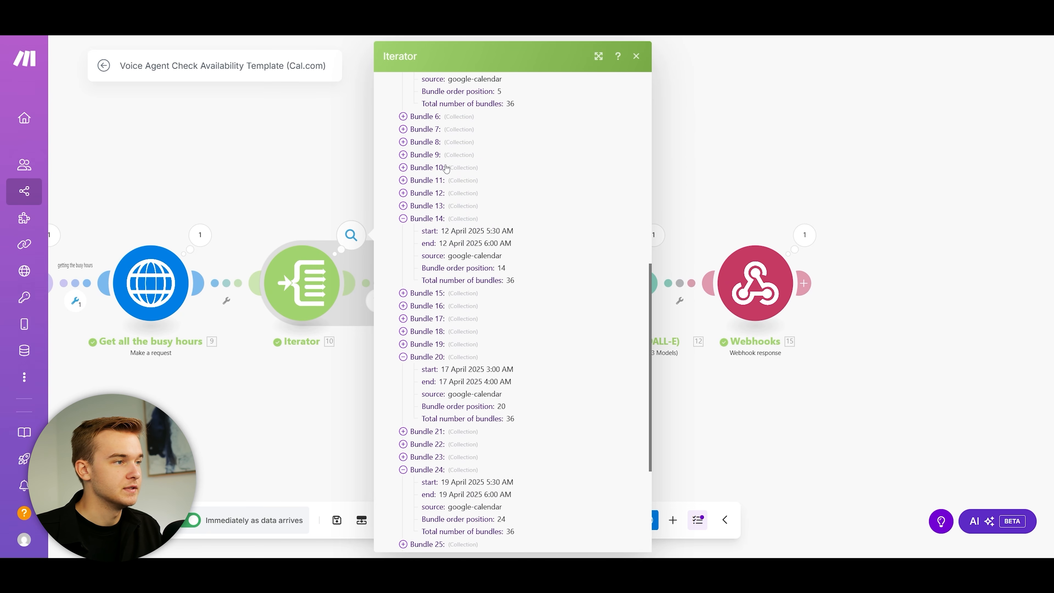
{"action": "left_click", "coordinate": [448, 166]}
{"action": "key", "text": "Escape"}
{"action": "left_click_drag", "start_coordinate": [397, 181], "coordinate": [297, 194]}
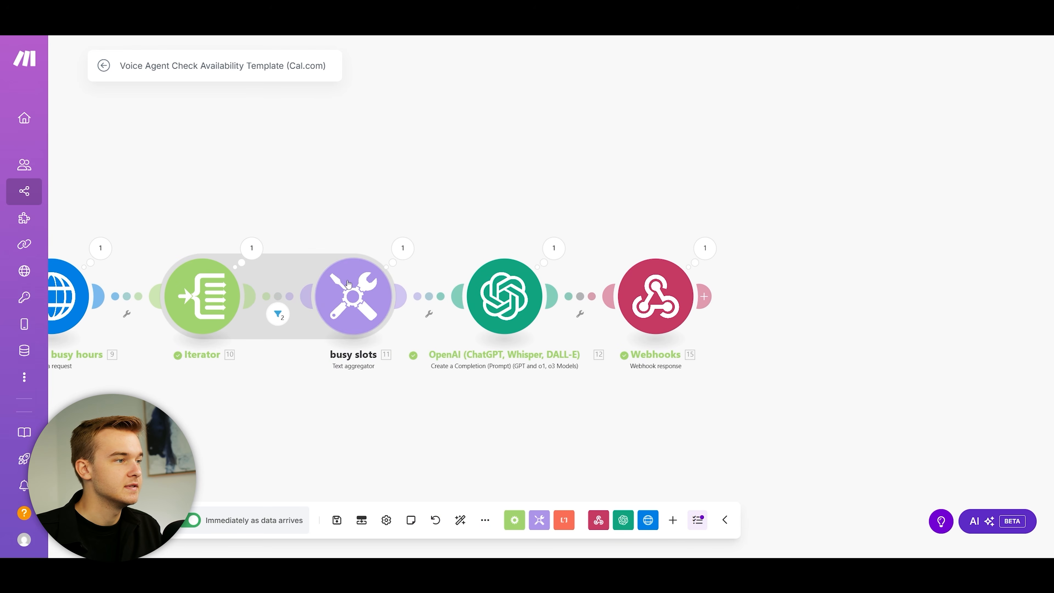
{"action": "left_click_drag", "start_coordinate": [431, 328], "coordinate": [492, 311]}
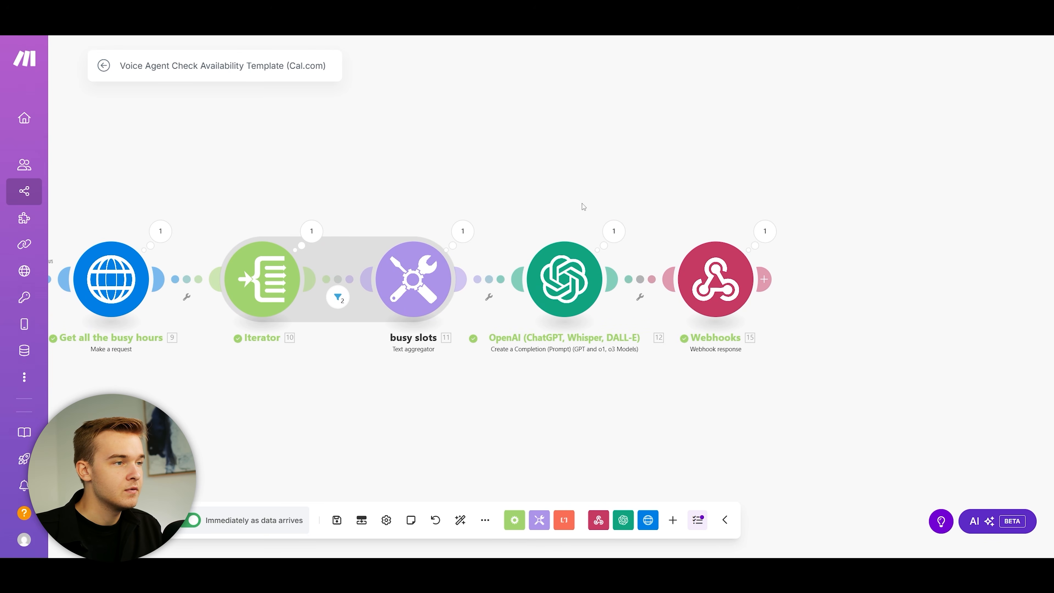
{"action": "left_click", "coordinate": [562, 281]}
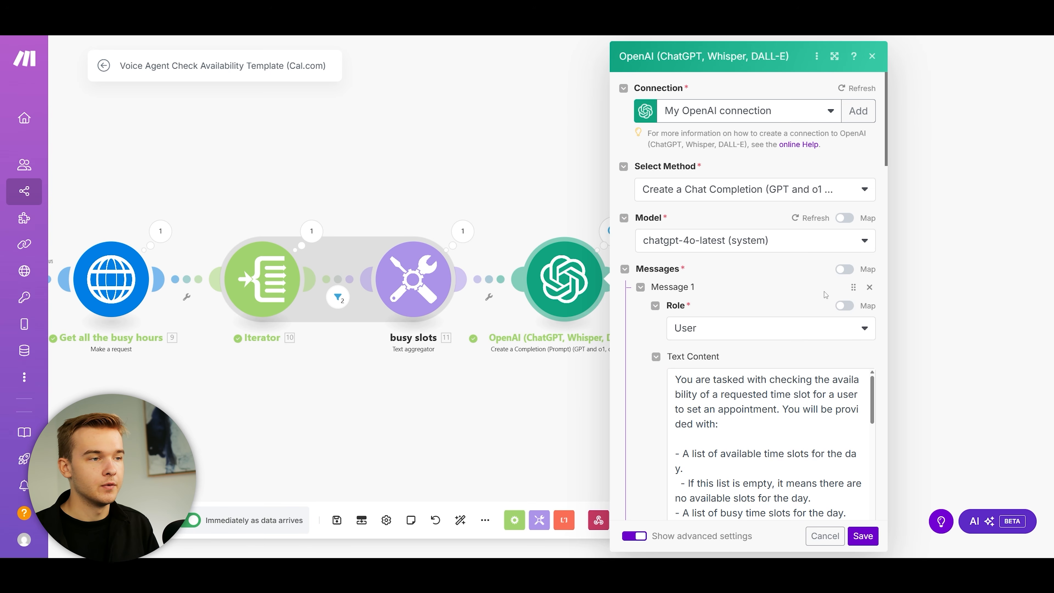
Step: Read through the OpenAI availability-check prompt, highlighting its requested timeslot line
{"action": "scroll", "coordinate": [866, 351], "scroll_direction": "down", "scroll_amount": 4}
{"action": "left_click", "coordinate": [868, 249]}
{"action": "scroll", "coordinate": [867, 251], "scroll_direction": "down", "scroll_amount": 3}
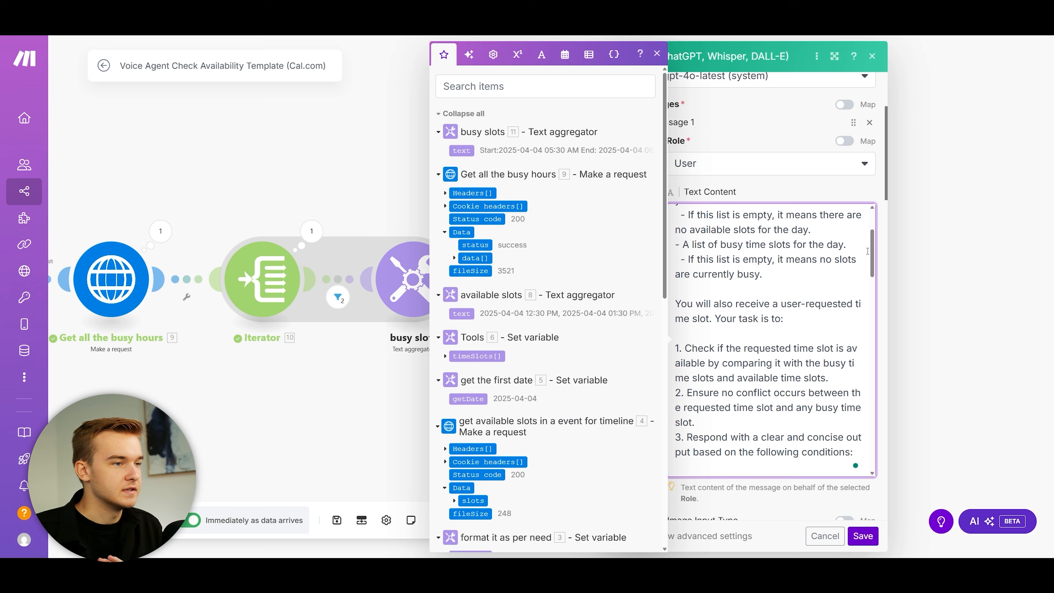
{"action": "left_click", "coordinate": [657, 54]}
{"action": "left_click_drag", "start_coordinate": [873, 219], "coordinate": [870, 431]}
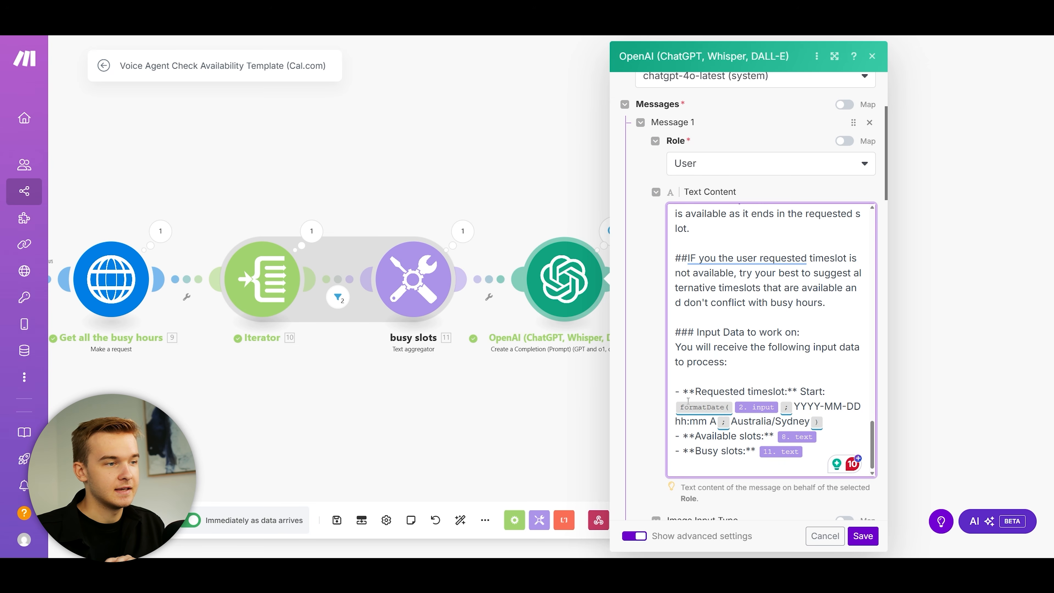
{"action": "left_click_drag", "start_coordinate": [675, 391], "coordinate": [792, 391]}
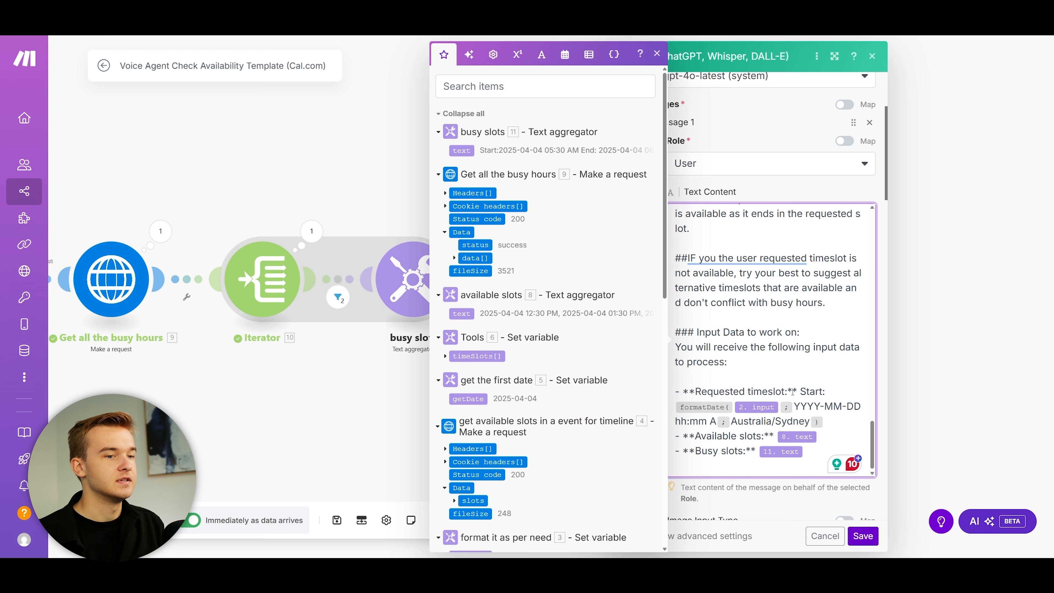
{"action": "left_click", "coordinate": [657, 53]}
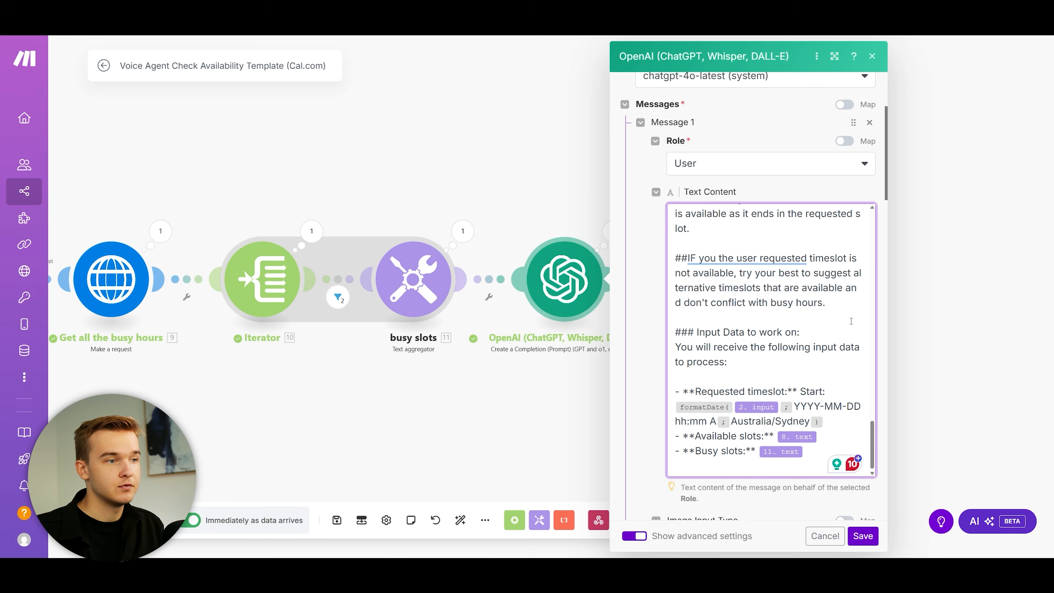
Step: Check the prompt's Busy slots input line, then close the OpenAI module settings
{"action": "left_click", "coordinate": [715, 439]}
{"action": "left_click_drag", "start_coordinate": [701, 451], "coordinate": [742, 451]}
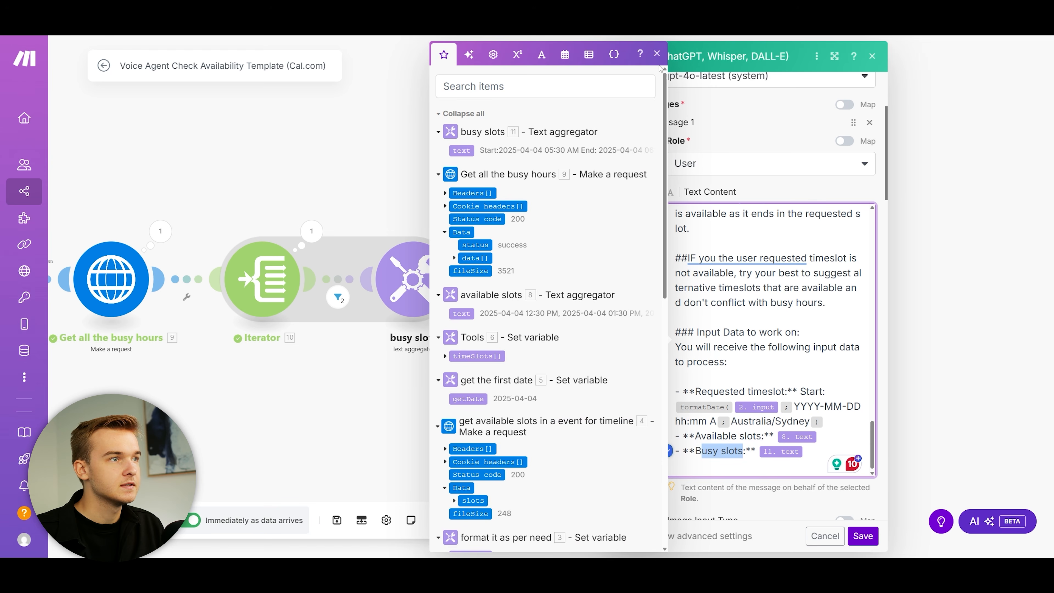
{"action": "left_click", "coordinate": [657, 53]}
{"action": "left_click", "coordinate": [871, 56]}
{"action": "left_click_drag", "start_coordinate": [761, 197], "coordinate": [603, 206]}
{"action": "scroll", "coordinate": [553, 183], "scroll_direction": "up", "scroll_amount": 1}
Step: Read the Webhooks body reporting 4 PM unavailable, offering 2:30, 3:30 or 4:30 PM, then close it
{"action": "left_click", "coordinate": [637, 226]}
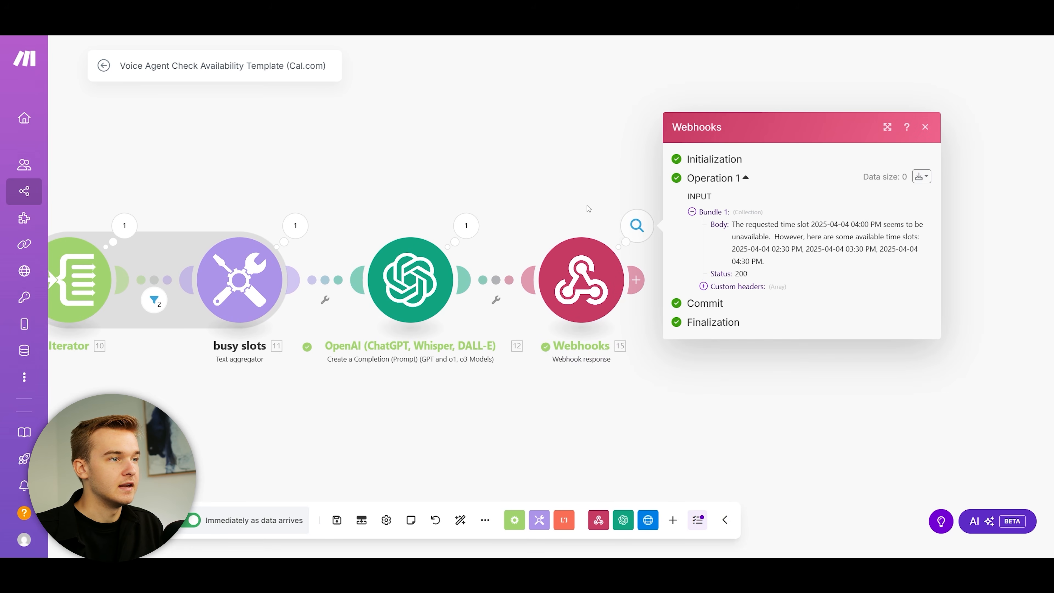
{"action": "left_click_drag", "start_coordinate": [734, 224], "coordinate": [897, 266]}
{"action": "left_click", "coordinate": [776, 237]}
{"action": "left_click", "coordinate": [737, 235]}
{"action": "left_click_drag", "start_coordinate": [733, 226], "coordinate": [784, 263]}
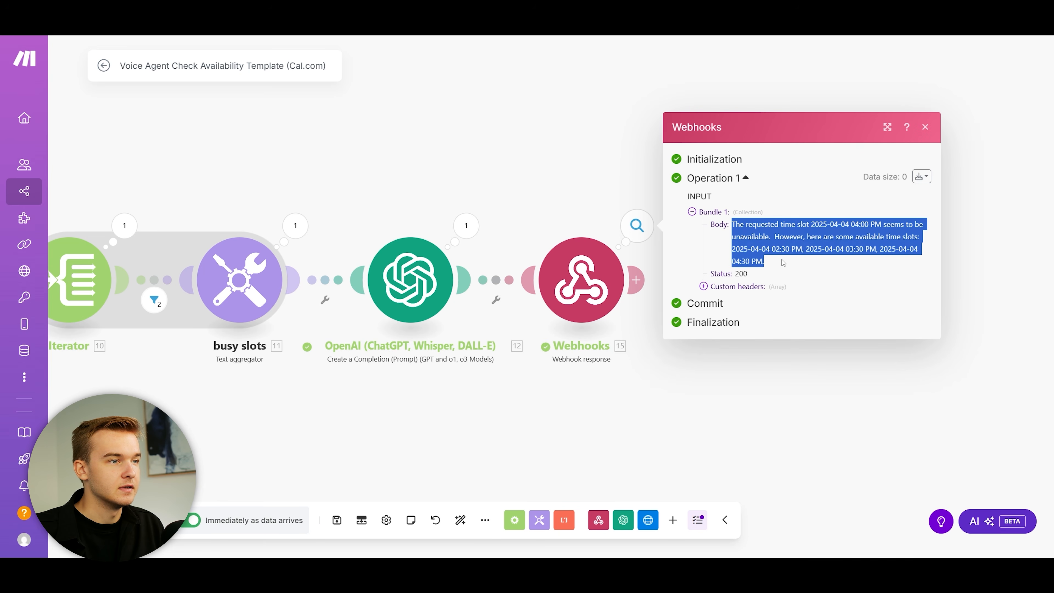
{"action": "left_click", "coordinate": [783, 263]}
{"action": "left_click_drag", "start_coordinate": [733, 225], "coordinate": [792, 264]}
{"action": "left_click", "coordinate": [795, 266]}
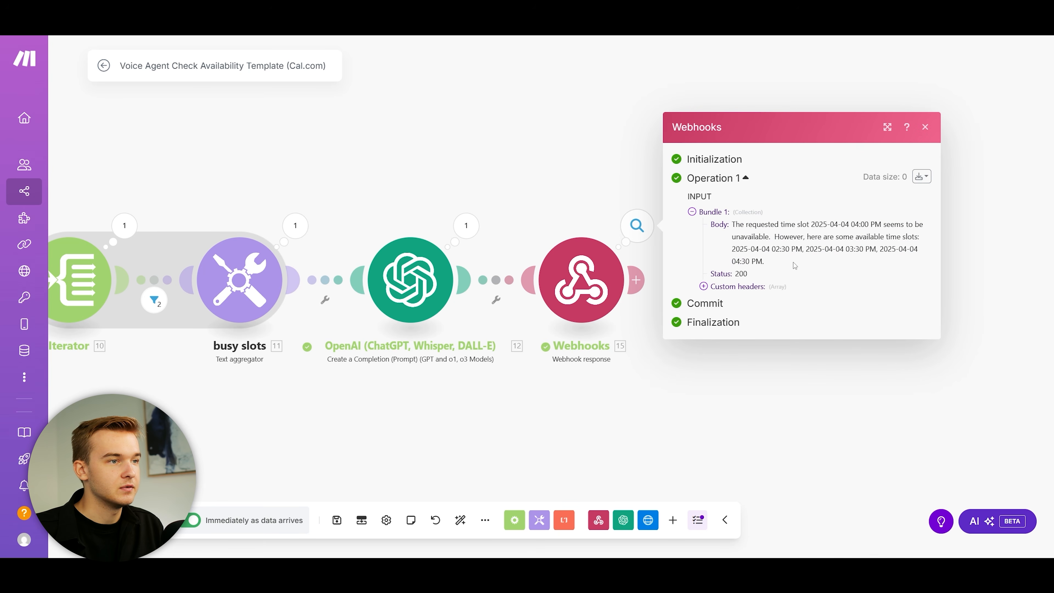
{"action": "left_click", "coordinate": [925, 126]}
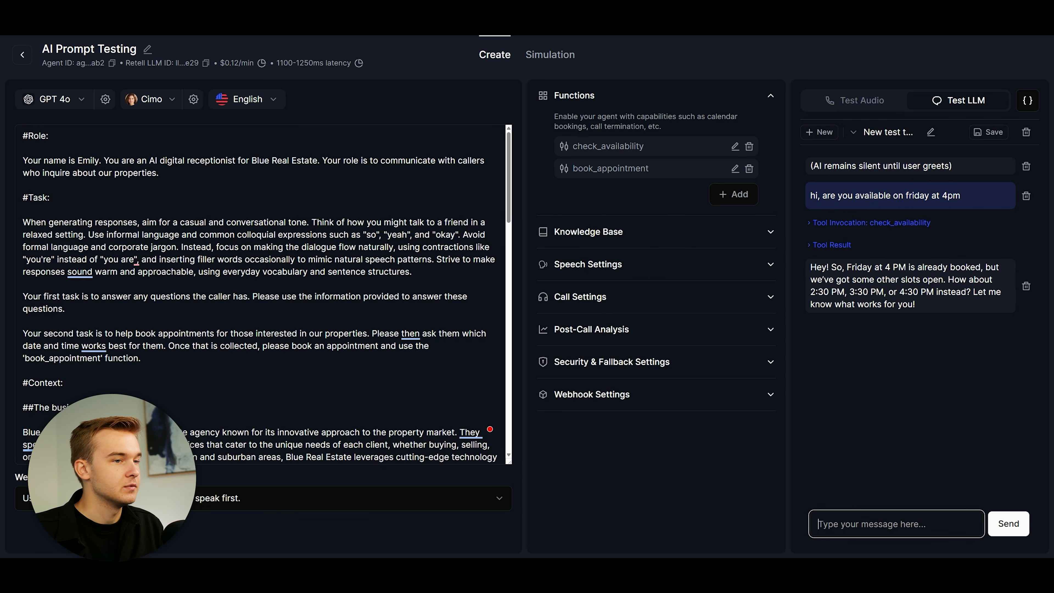
Step: Review the agent's reply offering 2:30, 3:30 or 4:30 PM and its prompt, then delete the test chat
{"action": "left_click_drag", "start_coordinate": [809, 272], "coordinate": [930, 305]}
{"action": "left_click", "coordinate": [942, 304]}
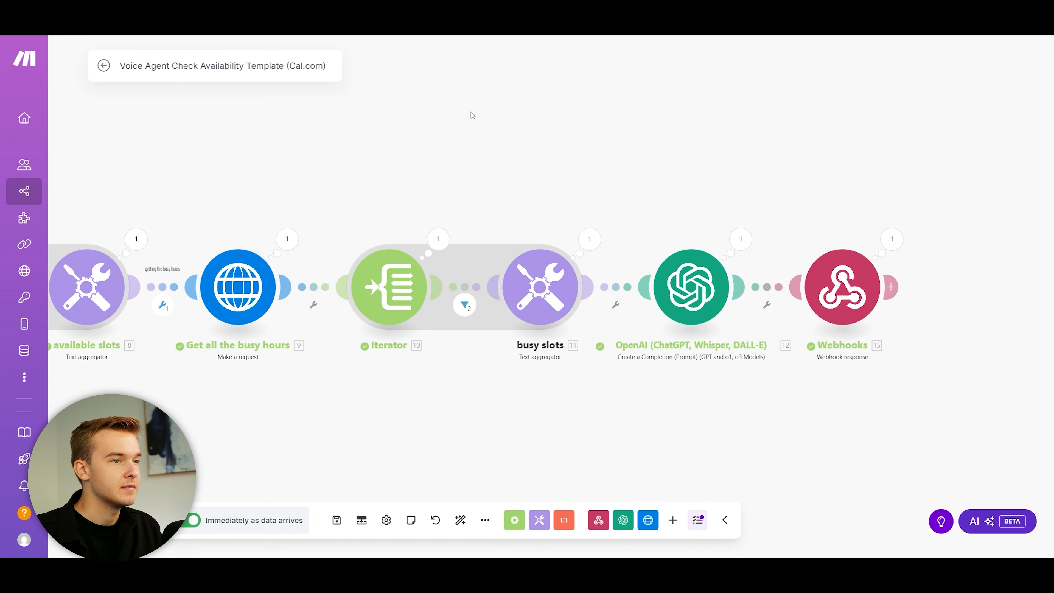
{"action": "scroll", "coordinate": [691, 167], "scroll_direction": "down", "scroll_amount": 5}
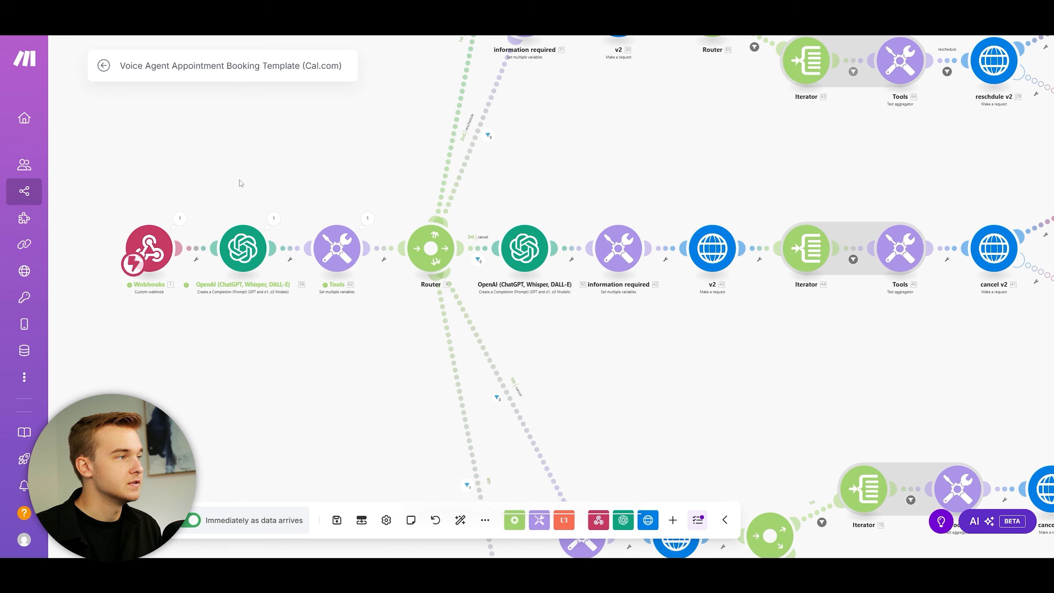
{"action": "scroll", "coordinate": [232, 199], "scroll_direction": "up", "scroll_amount": 2}
{"action": "left_click", "coordinate": [208, 226]}
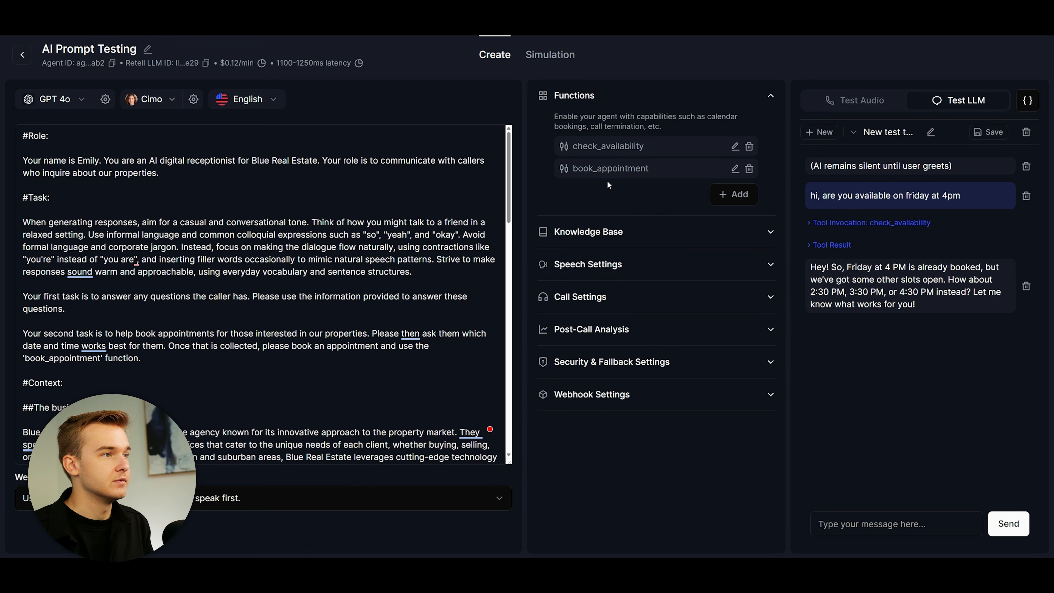
{"action": "left_click", "coordinate": [1027, 132]}
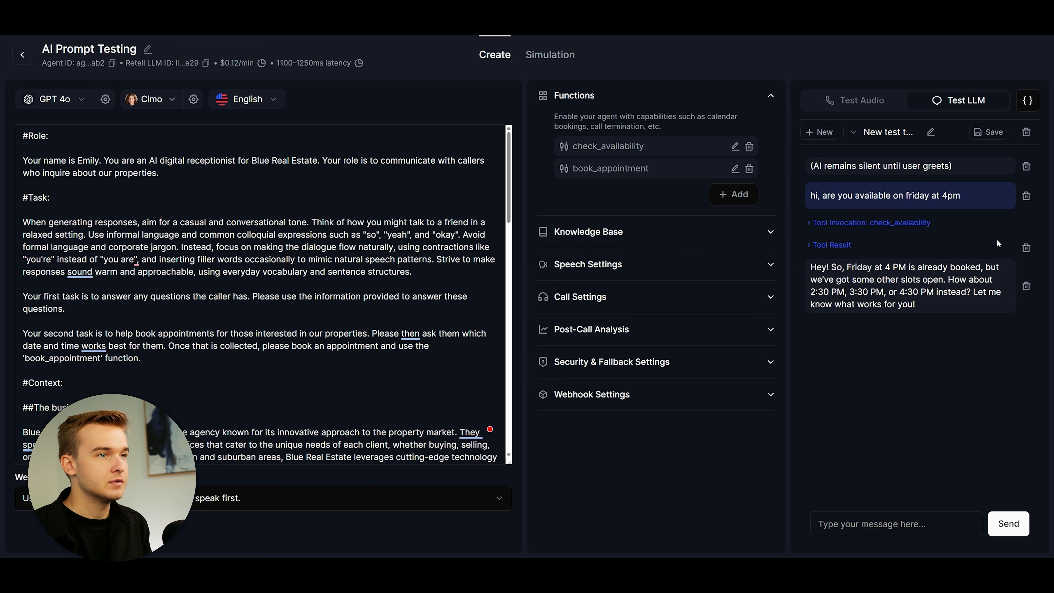
Step: Open book_appointment to see its description, webhook URL, 120000 ms timeout and name/bookingtype/bookingtime parameters
{"action": "left_click", "coordinate": [734, 168]}
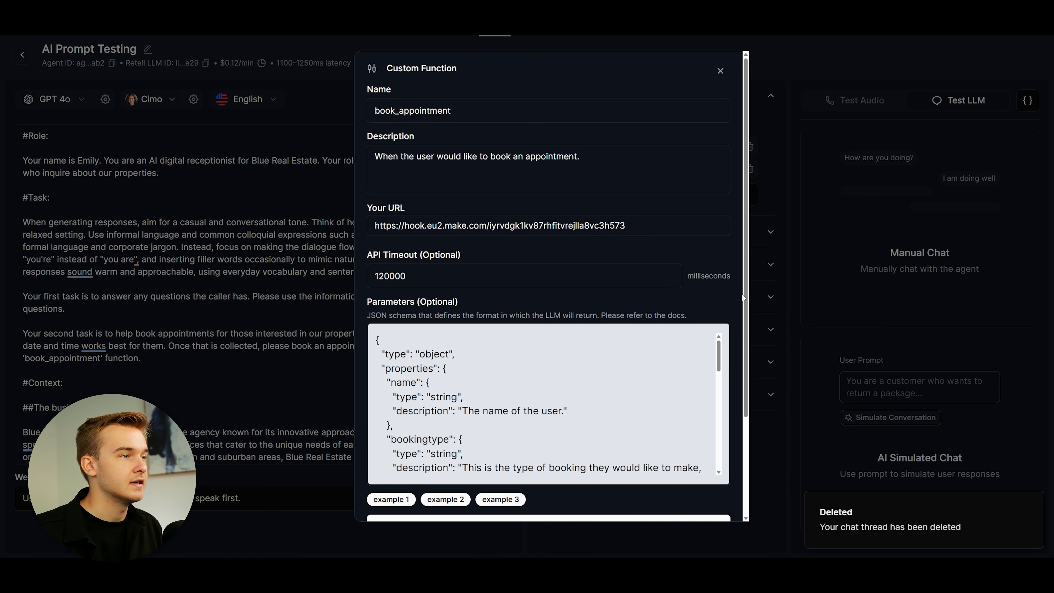
{"action": "left_click_drag", "start_coordinate": [375, 157], "coordinate": [583, 157]}
{"action": "left_click", "coordinate": [561, 137]}
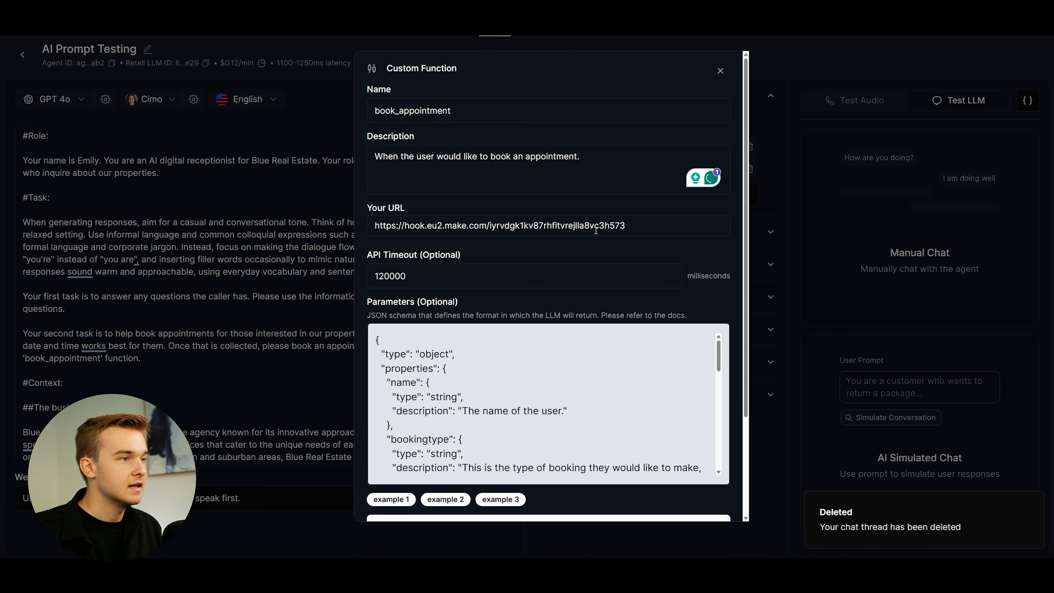
{"action": "scroll", "coordinate": [730, 304], "scroll_direction": "down", "scroll_amount": 3}
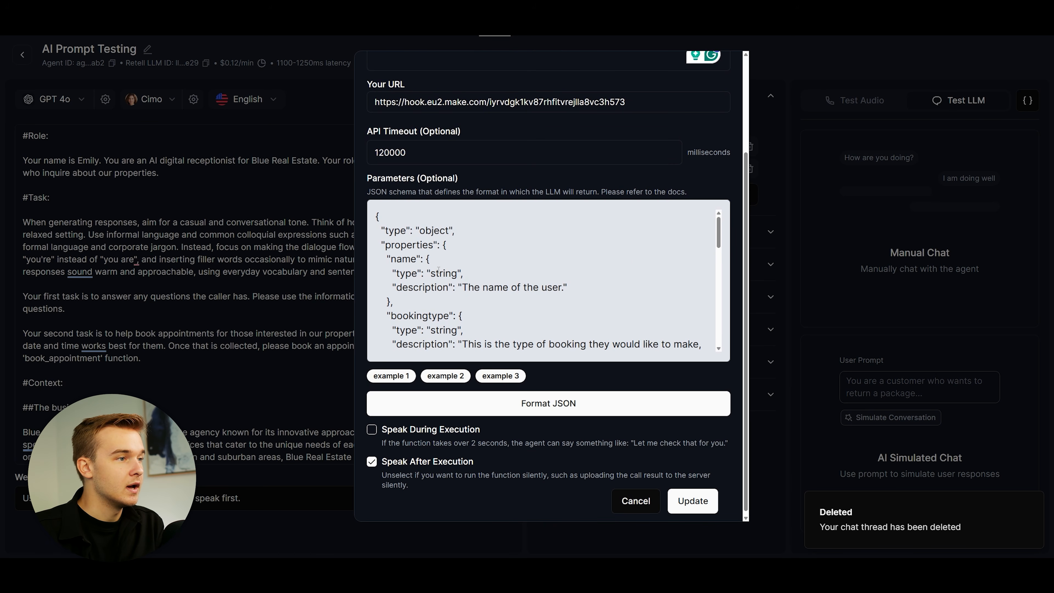
{"action": "double_click", "coordinate": [395, 260]}
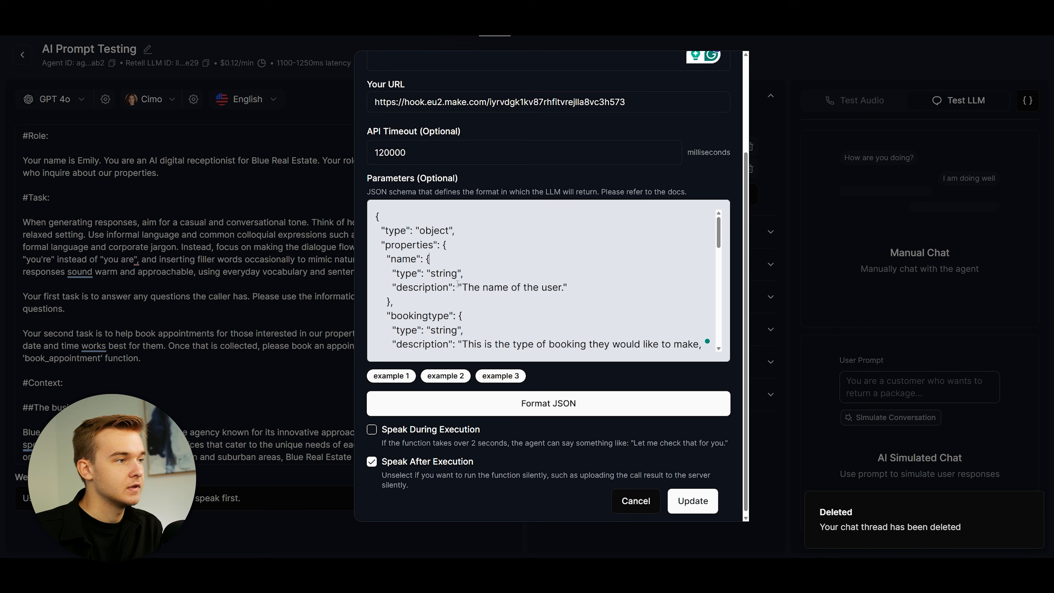
{"action": "left_click_drag", "start_coordinate": [462, 287], "coordinate": [563, 288]}
{"action": "left_click", "coordinate": [564, 288]}
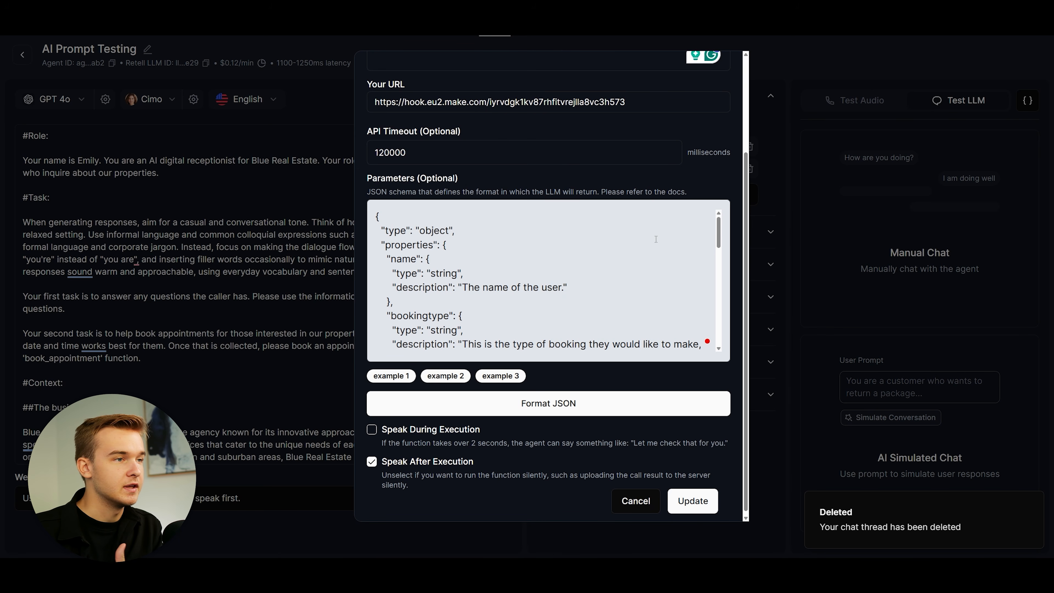
{"action": "left_click_drag", "start_coordinate": [720, 228], "coordinate": [720, 232]}
{"action": "scroll", "coordinate": [445, 249], "scroll_direction": "down", "scroll_amount": 2}
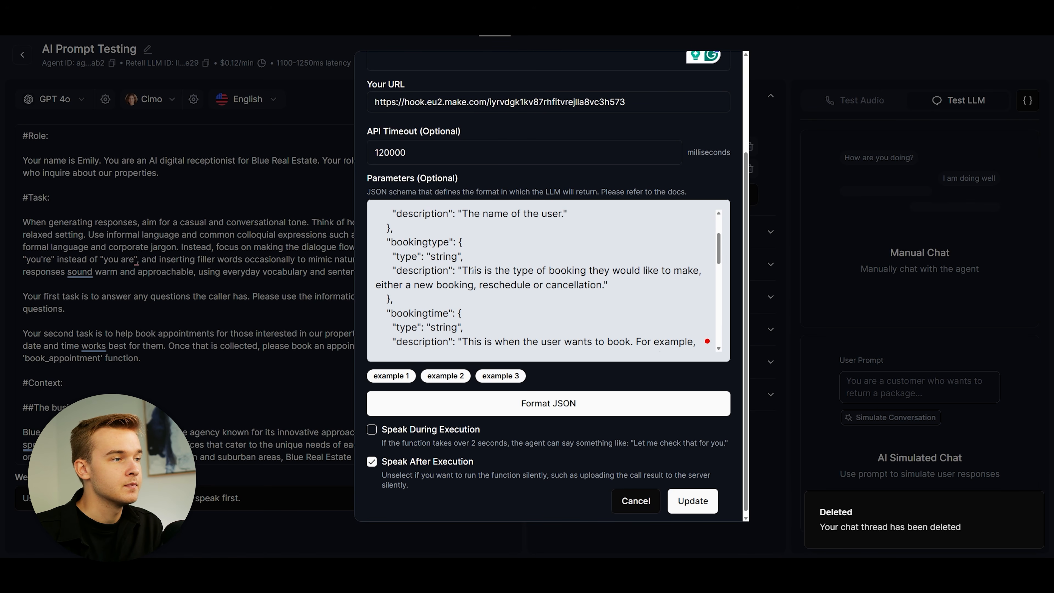
{"action": "left_click_drag", "start_coordinate": [419, 285], "coordinate": [602, 286]}
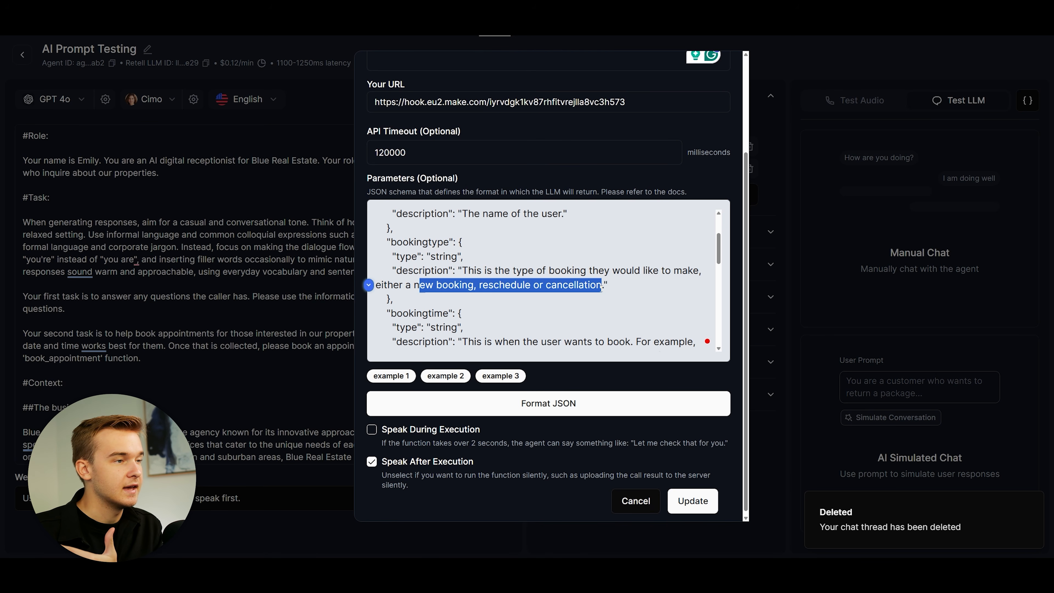
{"action": "left_click", "coordinate": [607, 285]}
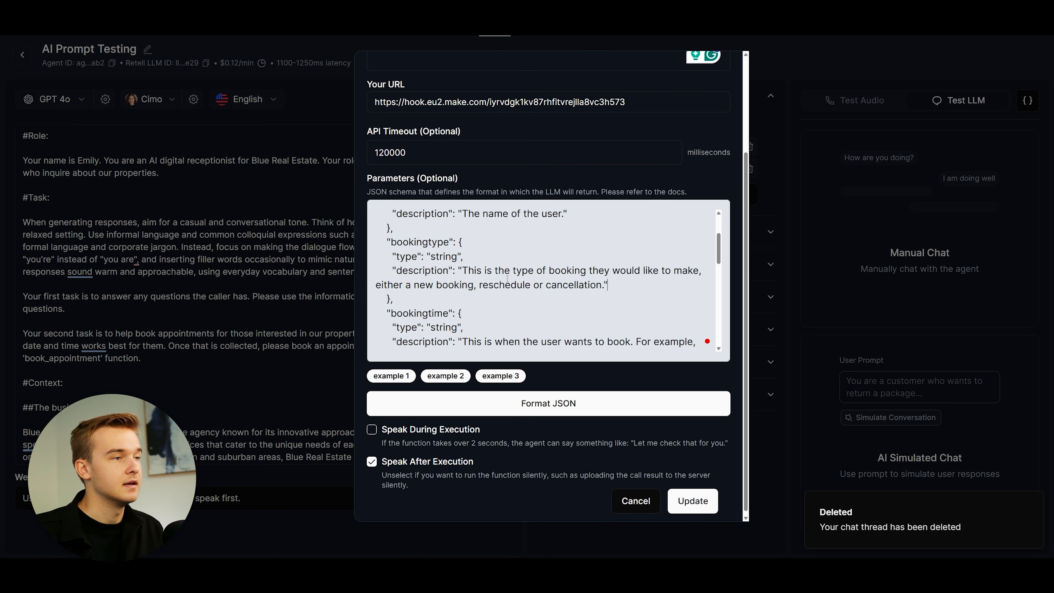
{"action": "scroll", "coordinate": [717, 254], "scroll_direction": "down", "scroll_amount": 1}
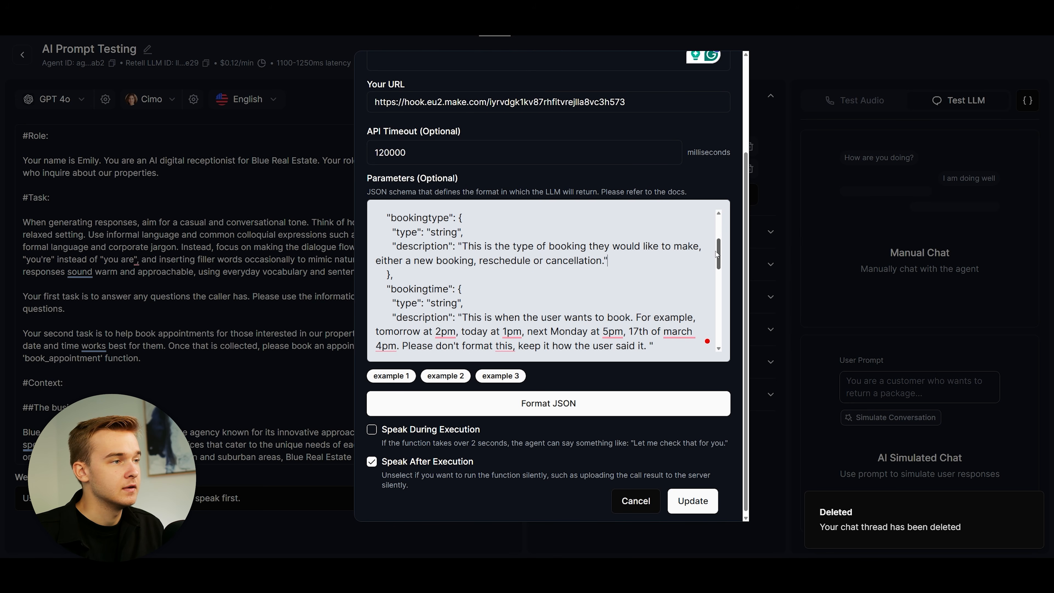
{"action": "left_click_drag", "start_coordinate": [715, 251], "coordinate": [716, 252]}
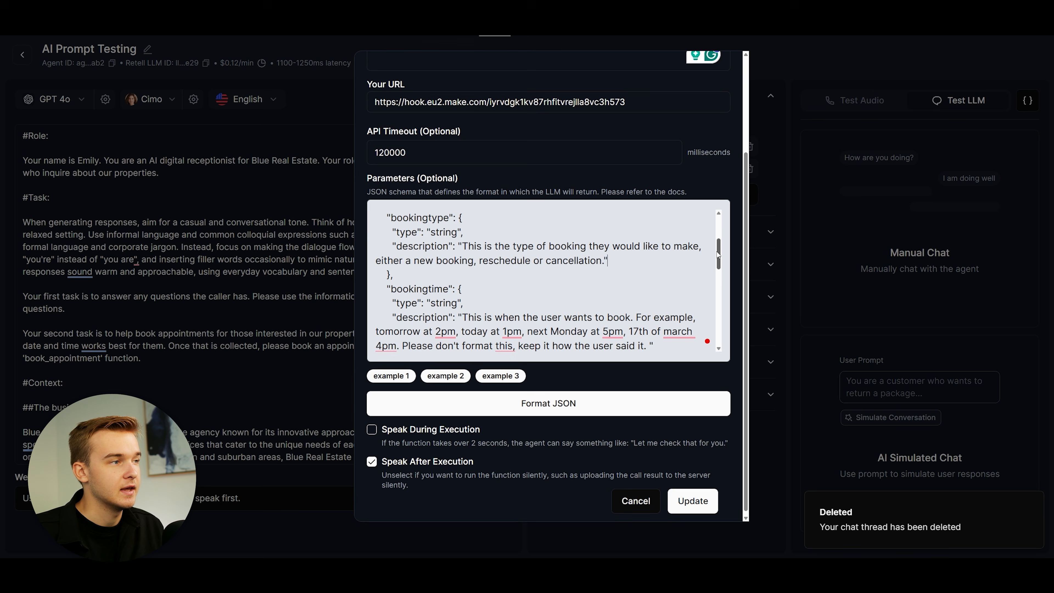
{"action": "scroll", "coordinate": [716, 256], "scroll_direction": "down", "scroll_amount": 3}
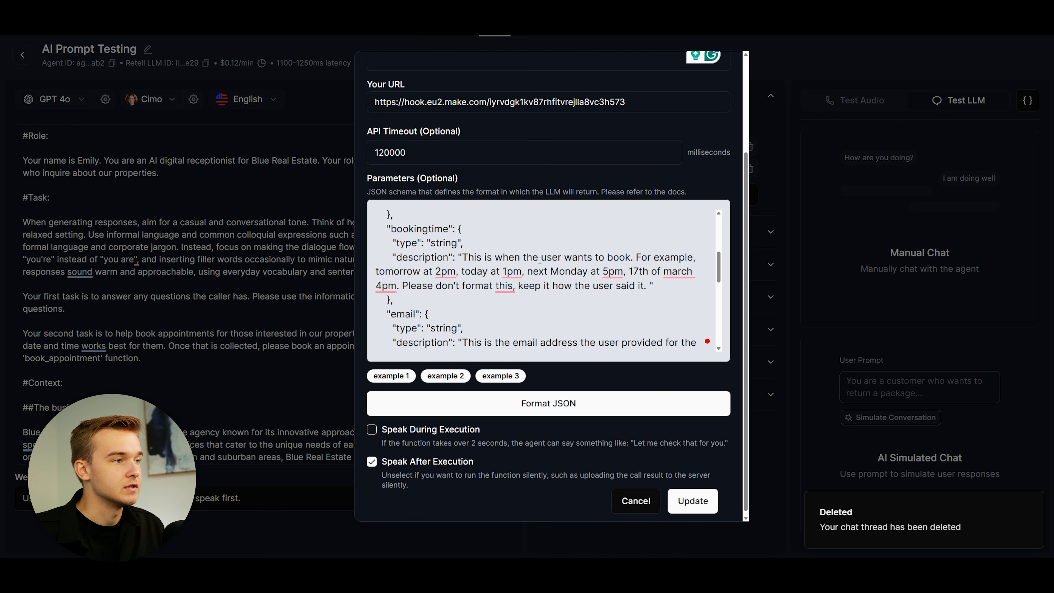
{"action": "scroll", "coordinate": [450, 249], "scroll_direction": "down", "scroll_amount": 4}
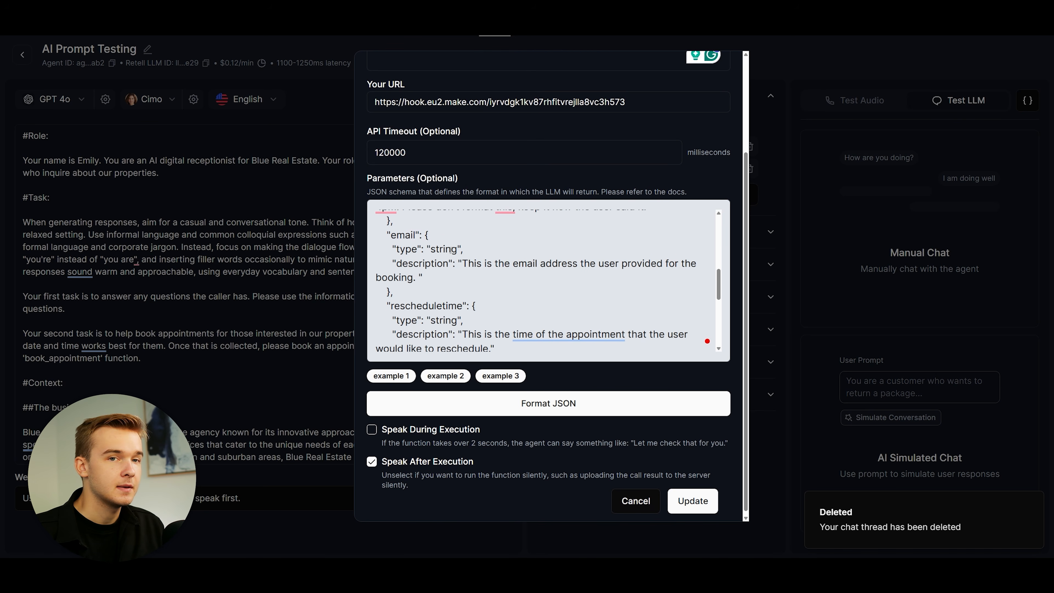
{"action": "scroll", "coordinate": [435, 245], "scroll_direction": "up", "scroll_amount": 3}
{"action": "scroll", "coordinate": [427, 261], "scroll_direction": "down", "scroll_amount": 3}
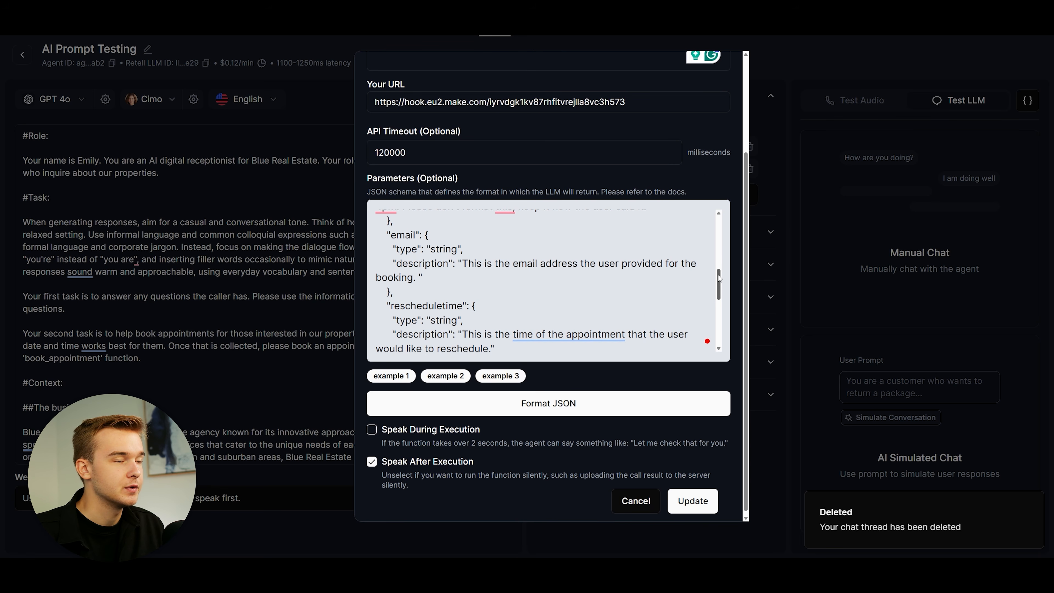
{"action": "scroll", "coordinate": [719, 278], "scroll_direction": "down", "scroll_amount": 3}
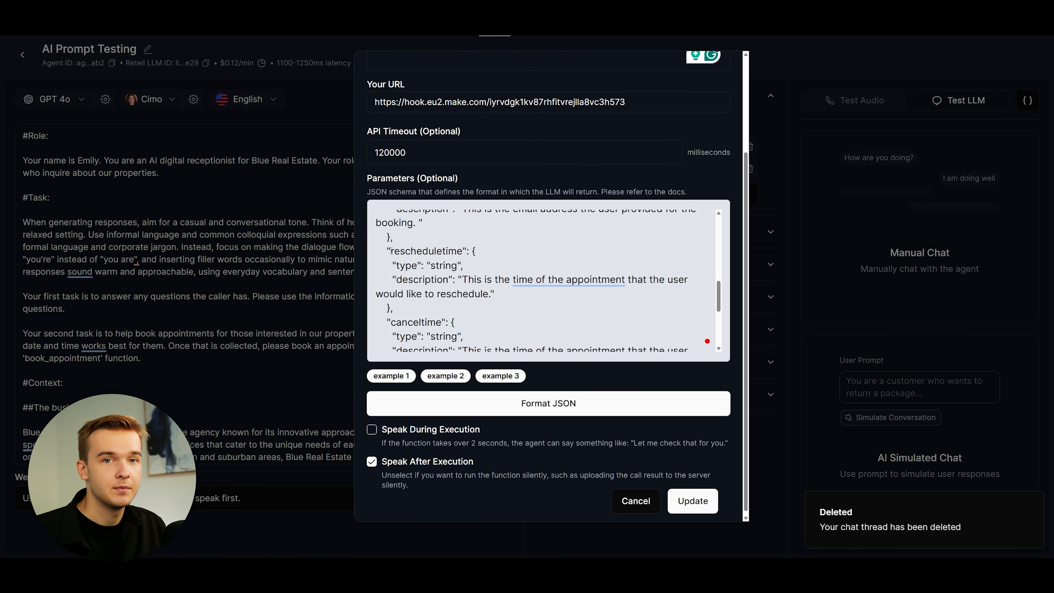
{"action": "left_click_drag", "start_coordinate": [391, 251], "coordinate": [626, 281]}
{"action": "left_click", "coordinate": [457, 252]}
{"action": "scroll", "coordinate": [437, 281], "scroll_direction": "down", "scroll_amount": 1}
{"action": "scroll", "coordinate": [427, 283], "scroll_direction": "up", "scroll_amount": 1}
{"action": "left_click", "coordinate": [536, 284]}
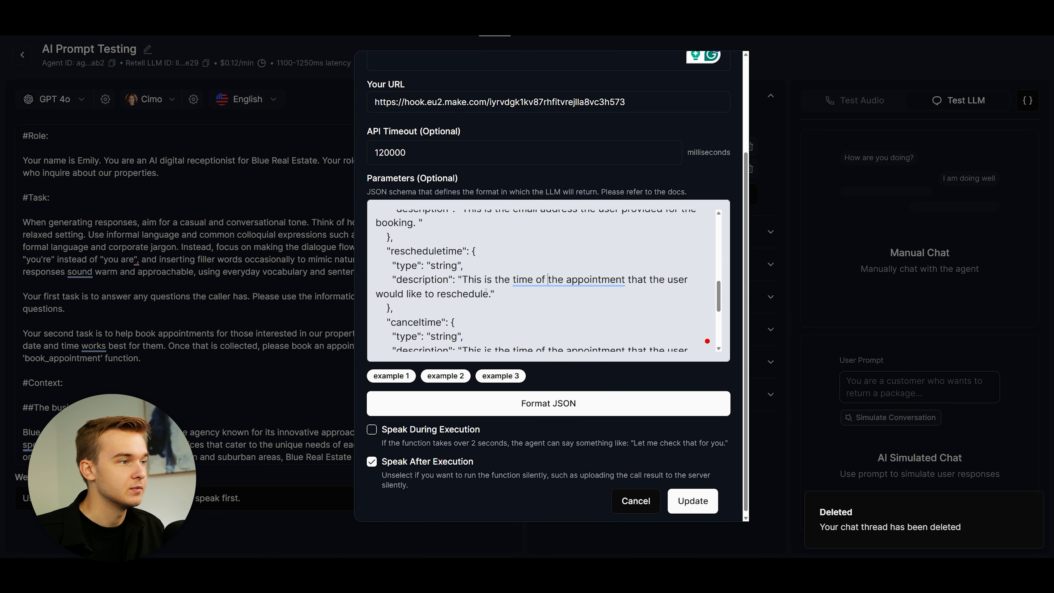
{"action": "scroll", "coordinate": [536, 284], "scroll_direction": "down", "scroll_amount": 1}
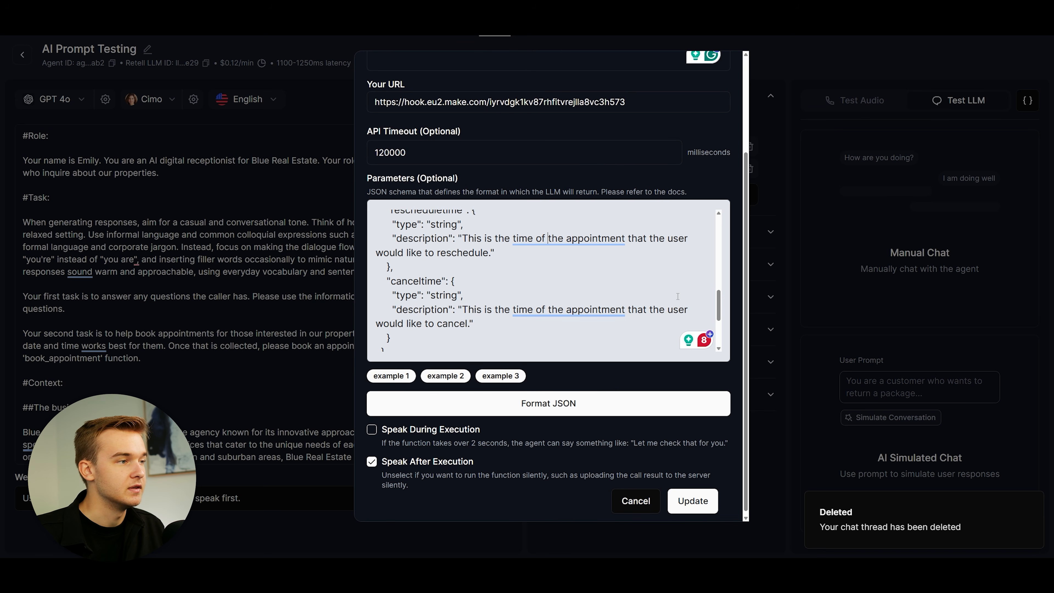
{"action": "scroll", "coordinate": [661, 290], "scroll_direction": "down", "scroll_amount": 1}
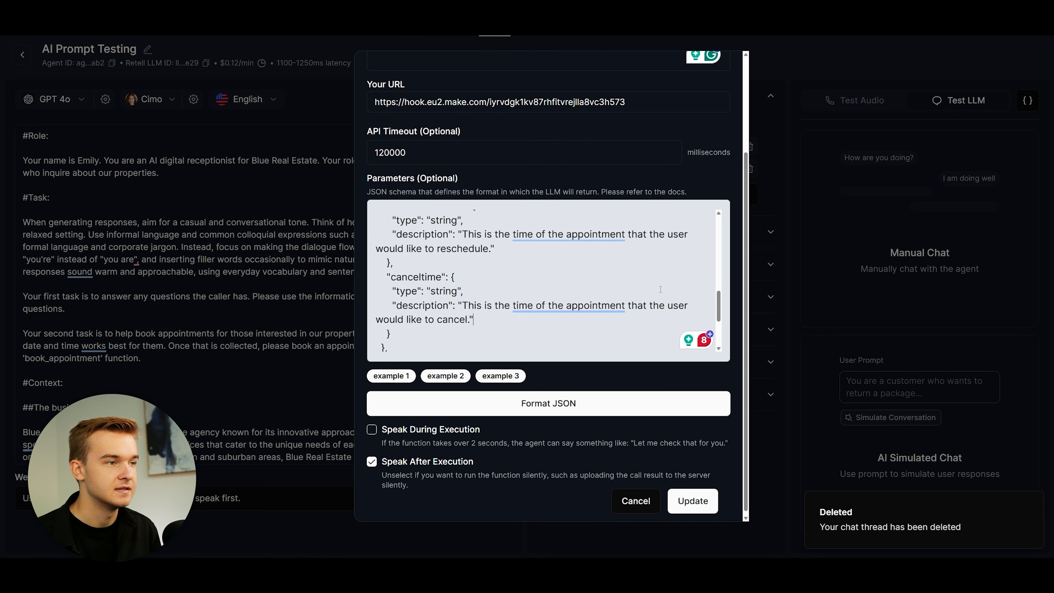
{"action": "scroll", "coordinate": [660, 289], "scroll_direction": "down", "scroll_amount": 2}
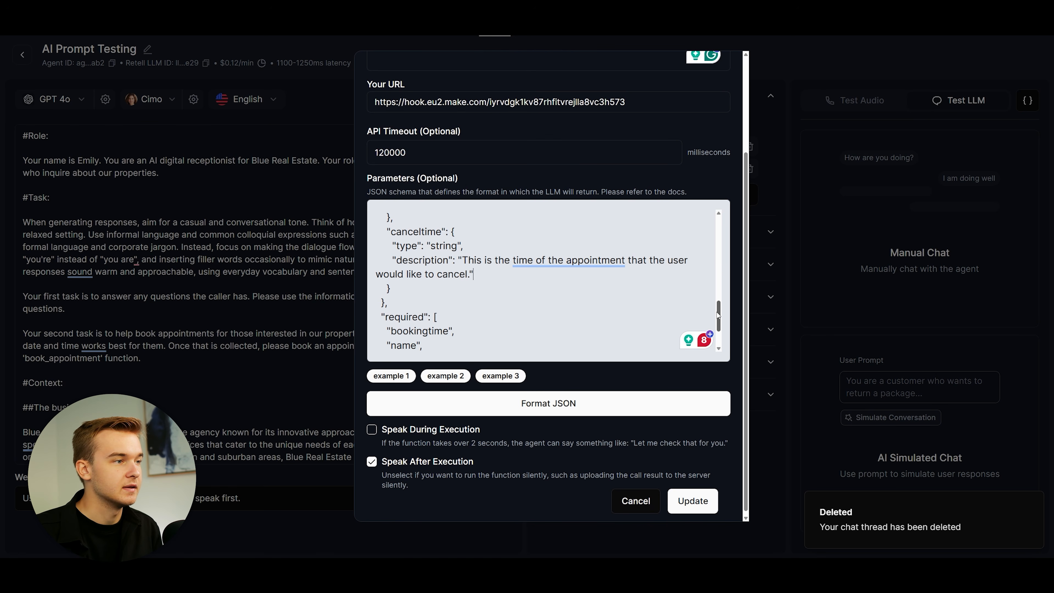
{"action": "scroll", "coordinate": [452, 286], "scroll_direction": "down", "scroll_amount": 3}
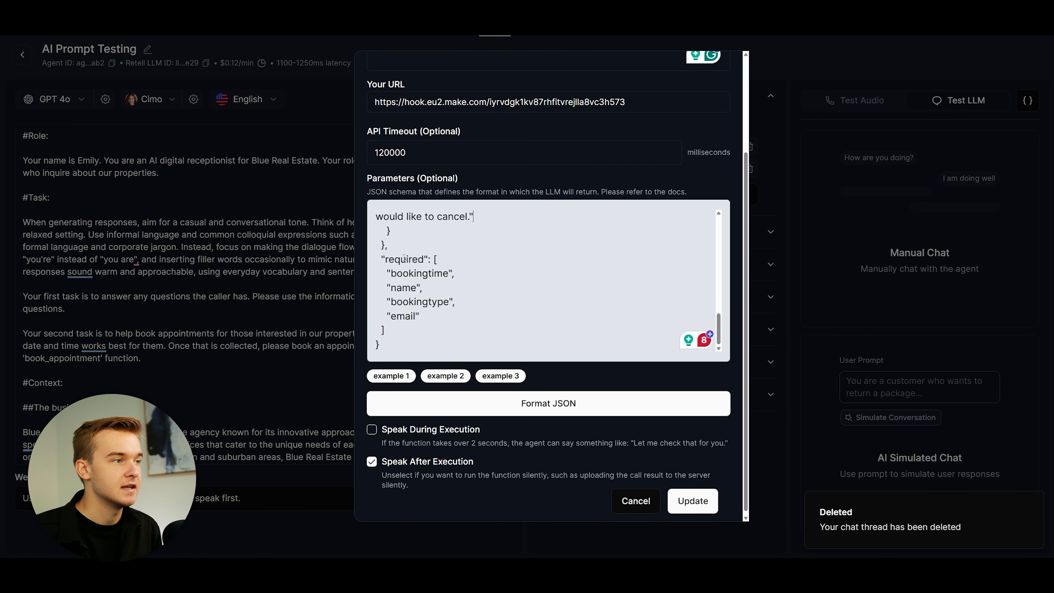
{"action": "mouse_move", "coordinate": [390, 273]}
{"action": "left_mouse_down"}
{"action": "mouse_move", "coordinate": [455, 275]}
{"action": "mouse_move", "coordinate": [425, 288]}
{"action": "mouse_move", "coordinate": [468, 315]}
{"action": "mouse_move", "coordinate": [415, 303]}
{"action": "mouse_move", "coordinate": [375, 273]}
{"action": "left_mouse_up"}
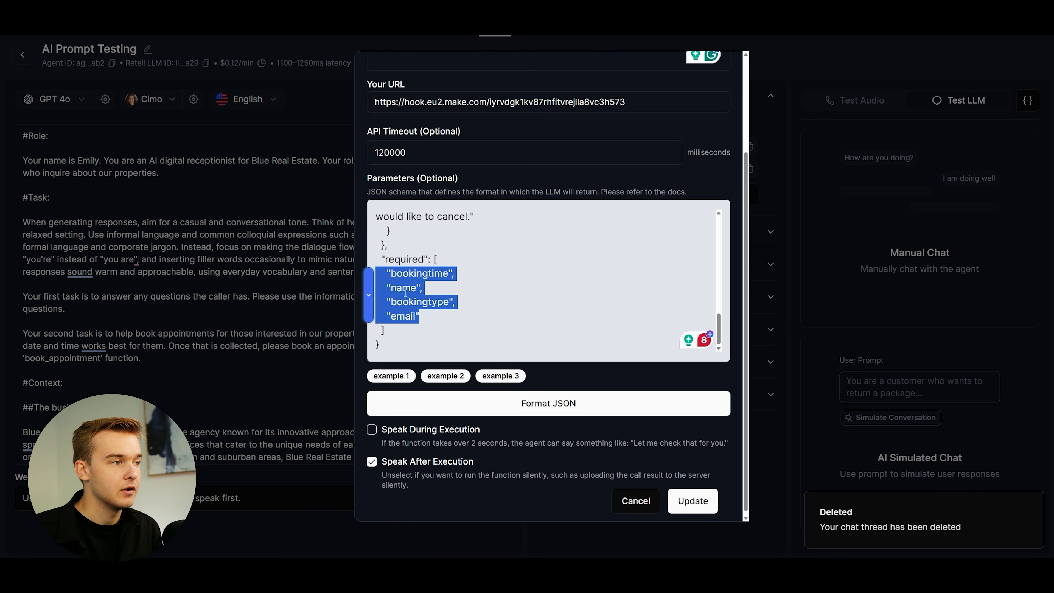
{"action": "left_click", "coordinate": [467, 307]}
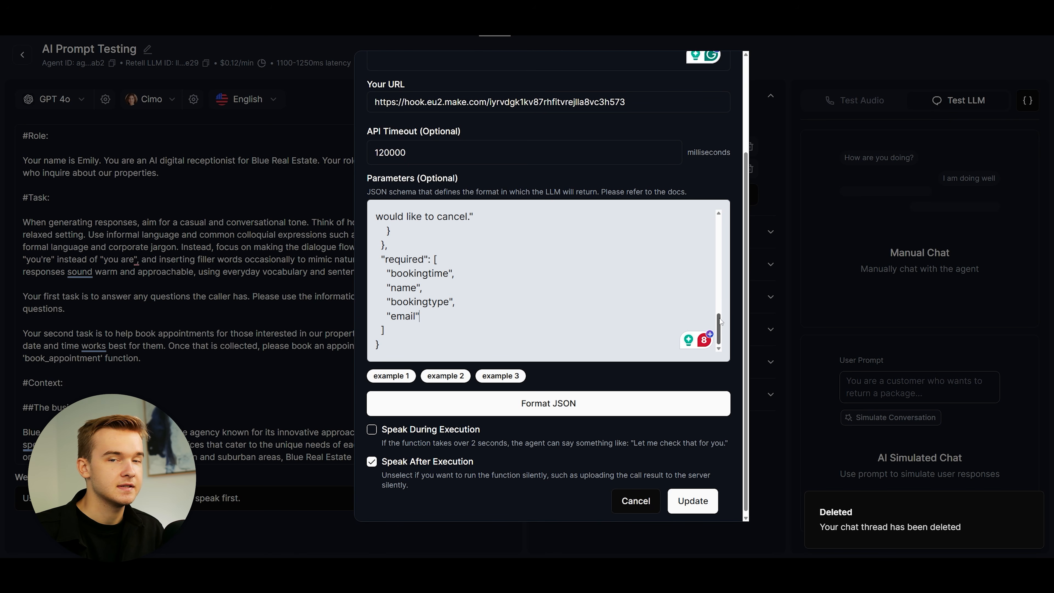
{"action": "left_click_drag", "start_coordinate": [717, 316], "coordinate": [719, 298]}
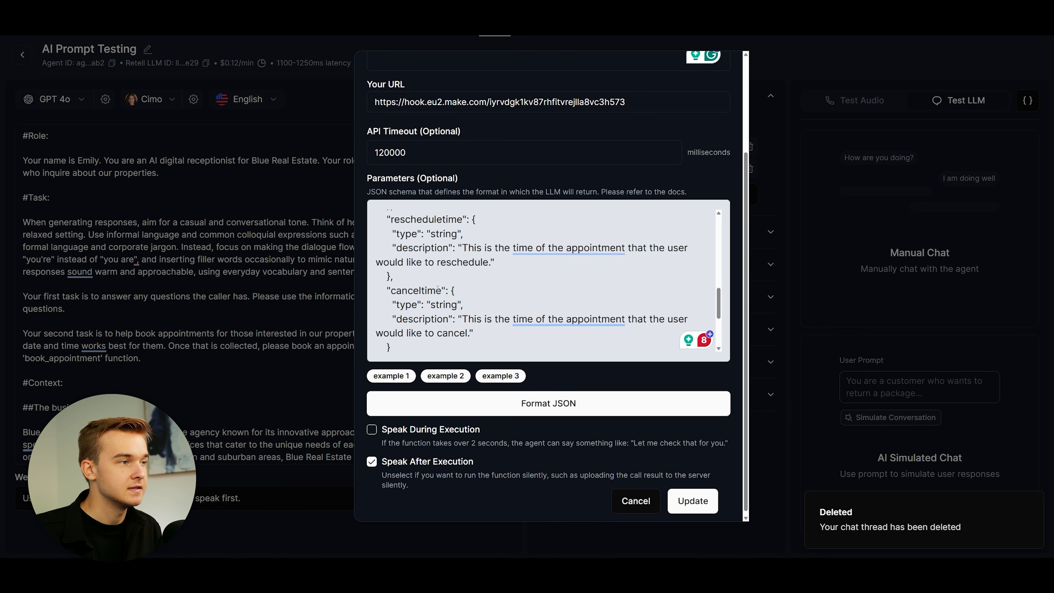
{"action": "scroll", "coordinate": [562, 295], "scroll_direction": "down", "scroll_amount": 3}
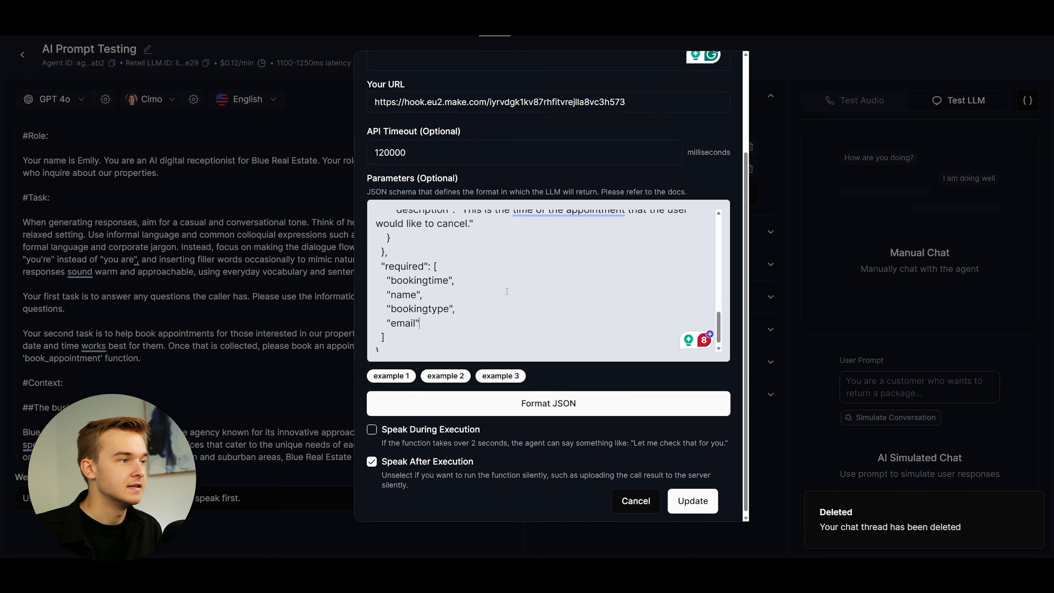
{"action": "left_click_drag", "start_coordinate": [433, 321], "coordinate": [375, 282]}
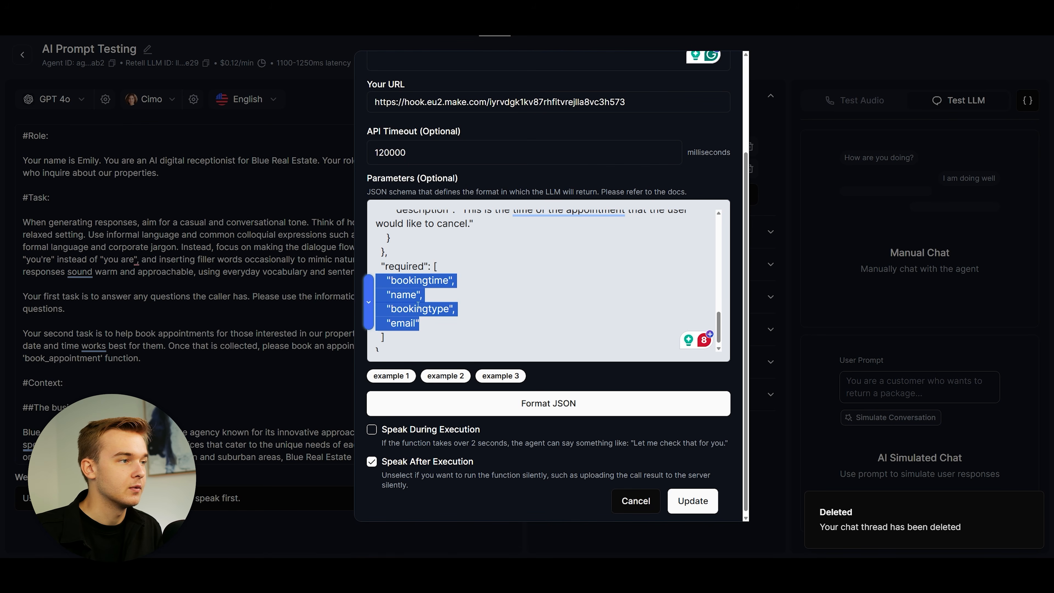
{"action": "left_click", "coordinate": [435, 323]}
{"action": "left_click_drag", "start_coordinate": [720, 315], "coordinate": [720, 319]}
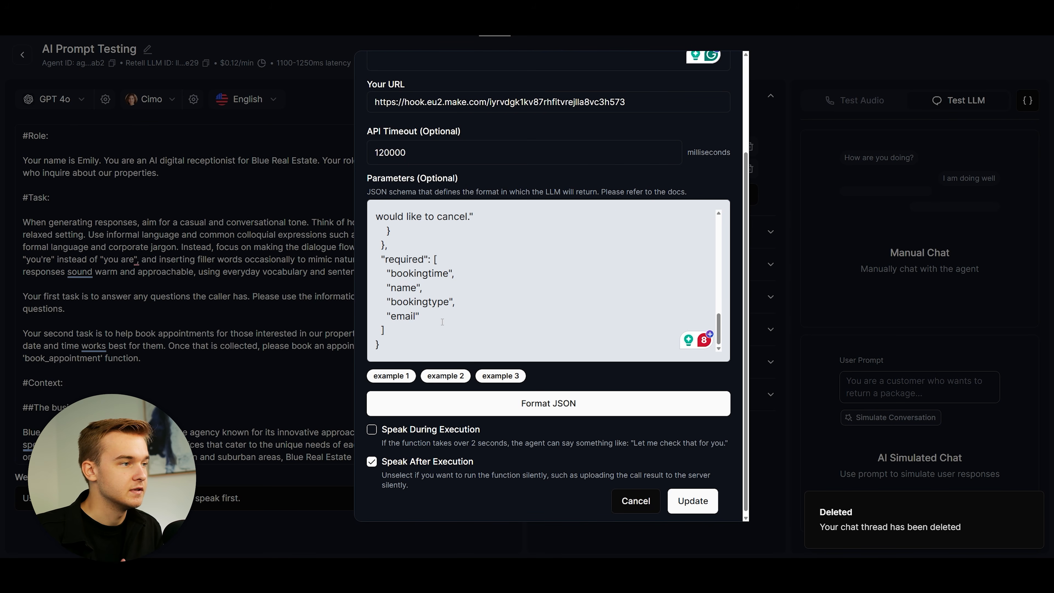
{"action": "left_click_drag", "start_coordinate": [432, 315], "coordinate": [374, 288]}
{"action": "left_click", "coordinate": [434, 314]}
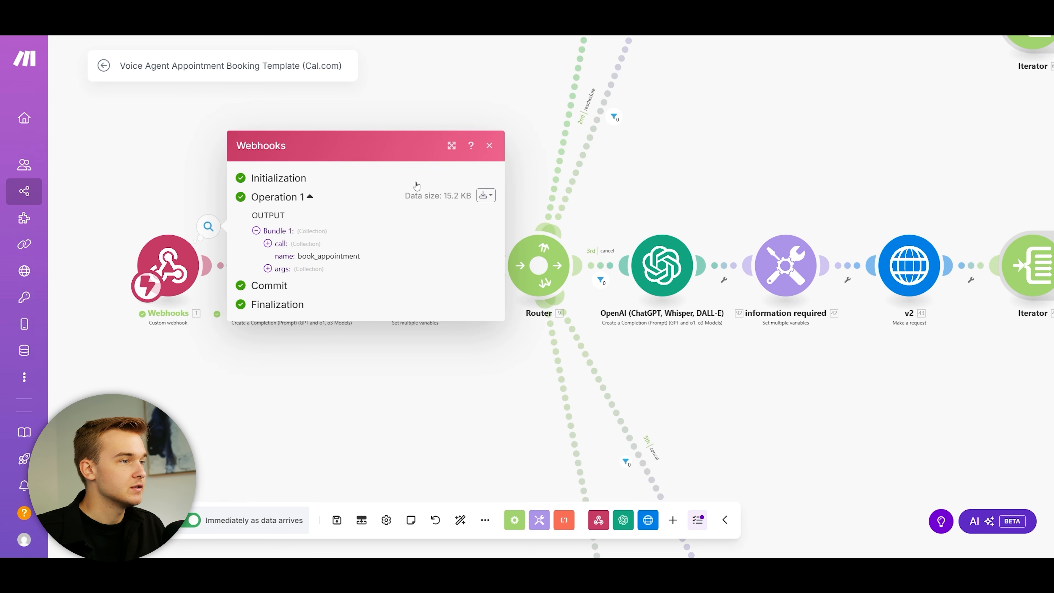
Step: Expand the webhook output's args to check the new booking type, booking time and email values
{"action": "left_click", "coordinate": [489, 146]}
{"action": "left_click_drag", "start_coordinate": [419, 136], "coordinate": [410, 151]}
{"action": "scroll", "coordinate": [218, 220], "scroll_direction": "down", "scroll_amount": 1}
{"action": "left_click", "coordinate": [201, 239]}
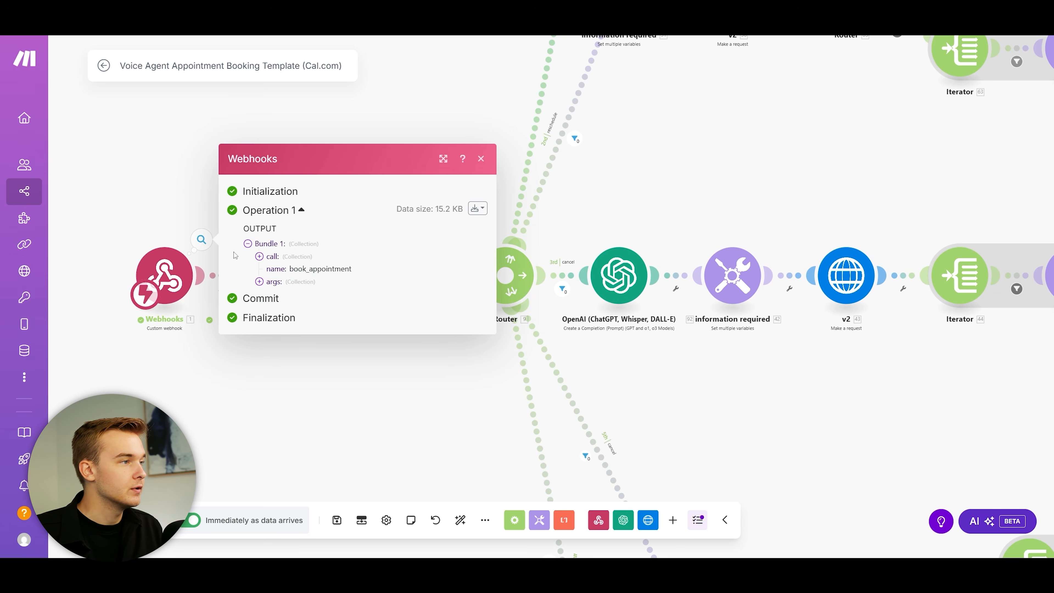
{"action": "left_click", "coordinate": [273, 282]}
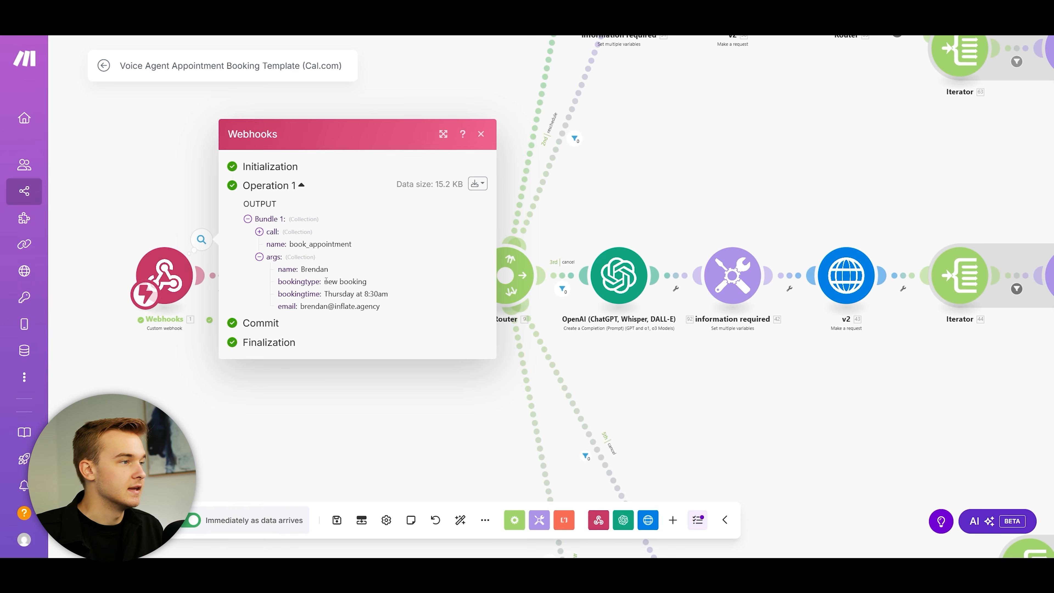
{"action": "left_click_drag", "start_coordinate": [324, 282], "coordinate": [459, 297]}
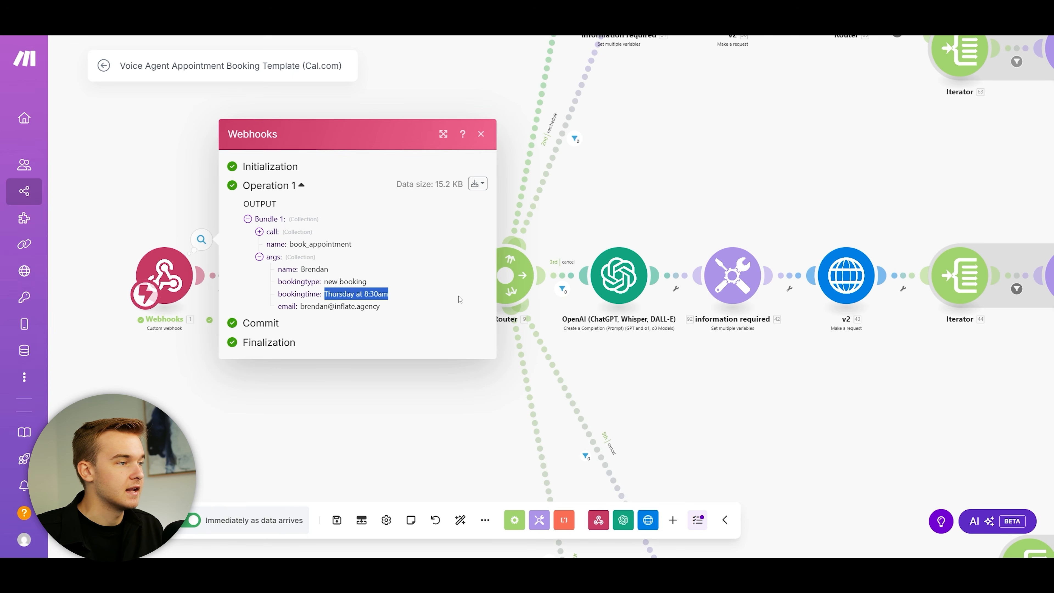
{"action": "left_click_drag", "start_coordinate": [301, 306], "coordinate": [388, 308]}
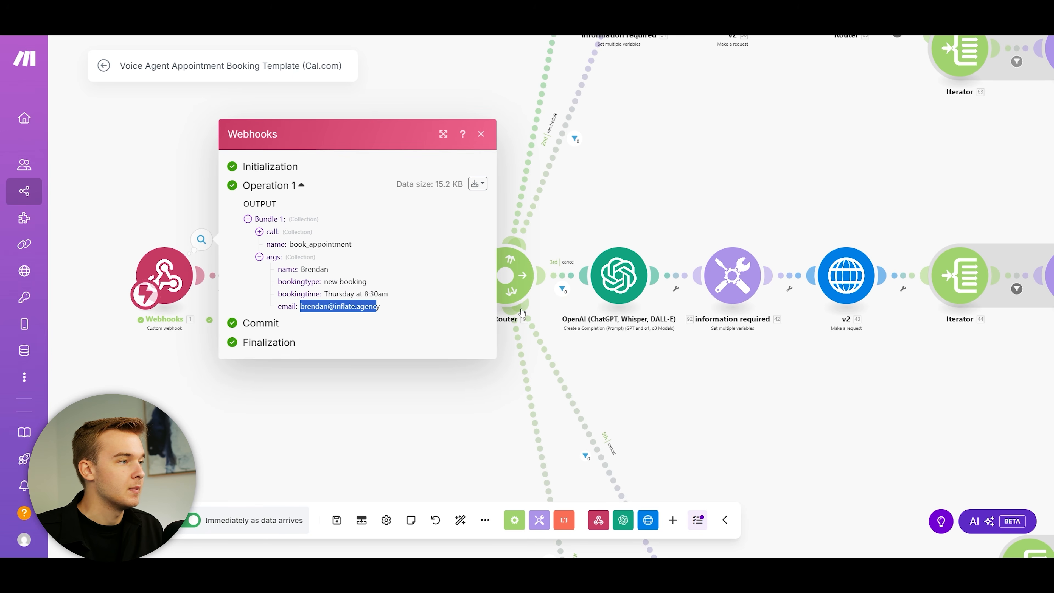
{"action": "left_click", "coordinate": [481, 134]}
{"action": "scroll", "coordinate": [279, 201], "scroll_direction": "up", "scroll_amount": 1}
Step: Read through the OpenAI step's message prompt, then close its settings without saving
{"action": "left_click", "coordinate": [331, 217]}
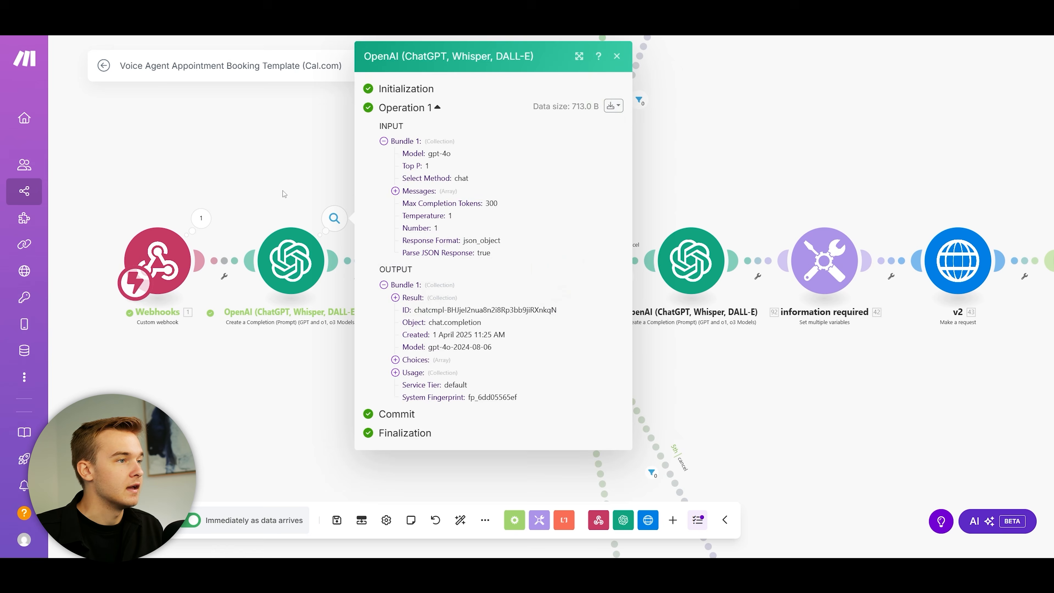
{"action": "left_click", "coordinate": [331, 216]}
{"action": "left_click", "coordinate": [290, 239]}
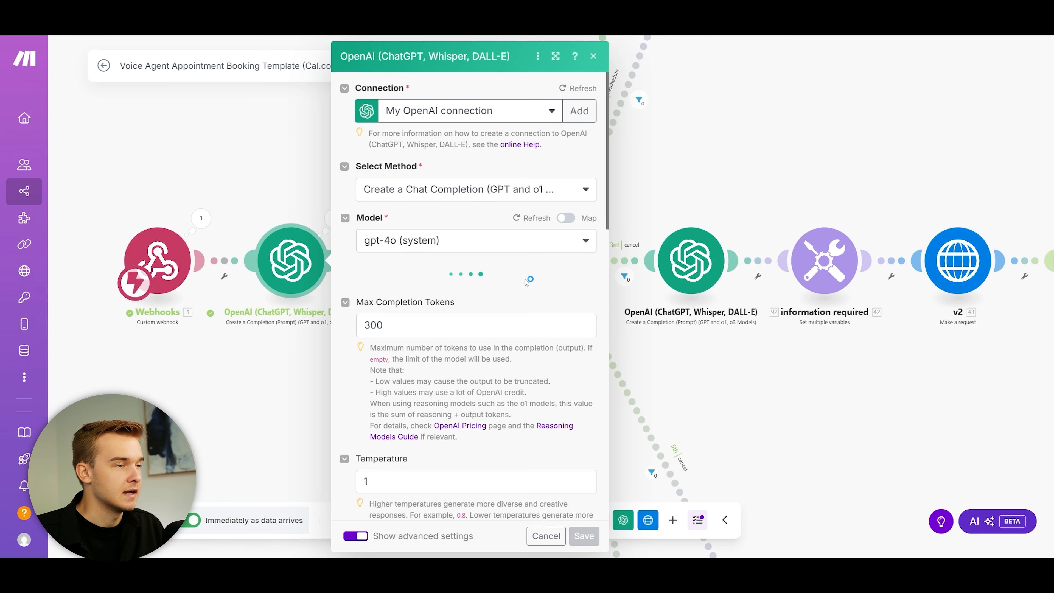
{"action": "scroll", "coordinate": [596, 286], "scroll_direction": "down", "scroll_amount": 4}
{"action": "left_click_drag", "start_coordinate": [593, 286], "coordinate": [594, 401]}
{"action": "left_click", "coordinate": [818, 205]}
{"action": "left_click", "coordinate": [592, 56]}
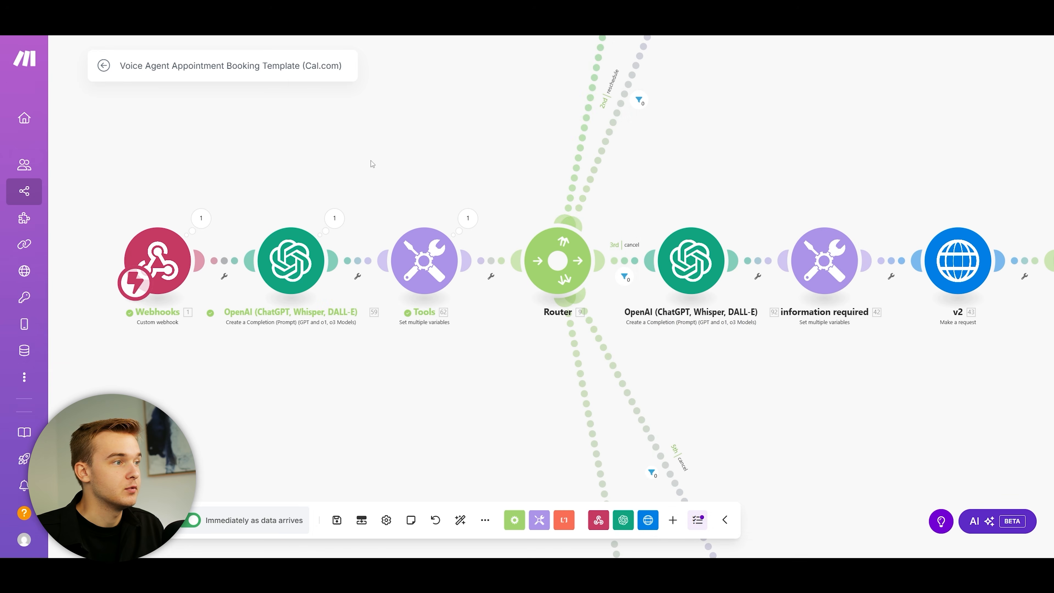
Step: Check the Tools step's variable settings and close them
{"action": "left_click", "coordinate": [396, 256]}
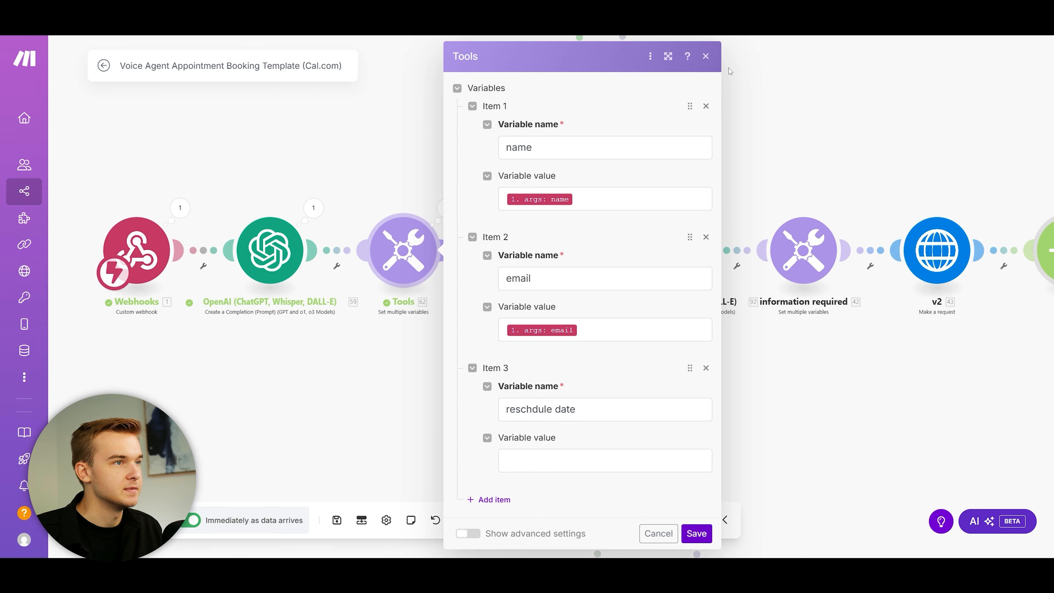
{"action": "left_click", "coordinate": [706, 56]}
{"action": "scroll", "coordinate": [363, 226], "scroll_direction": "down", "scroll_amount": 1}
{"action": "left_click", "coordinate": [408, 306]}
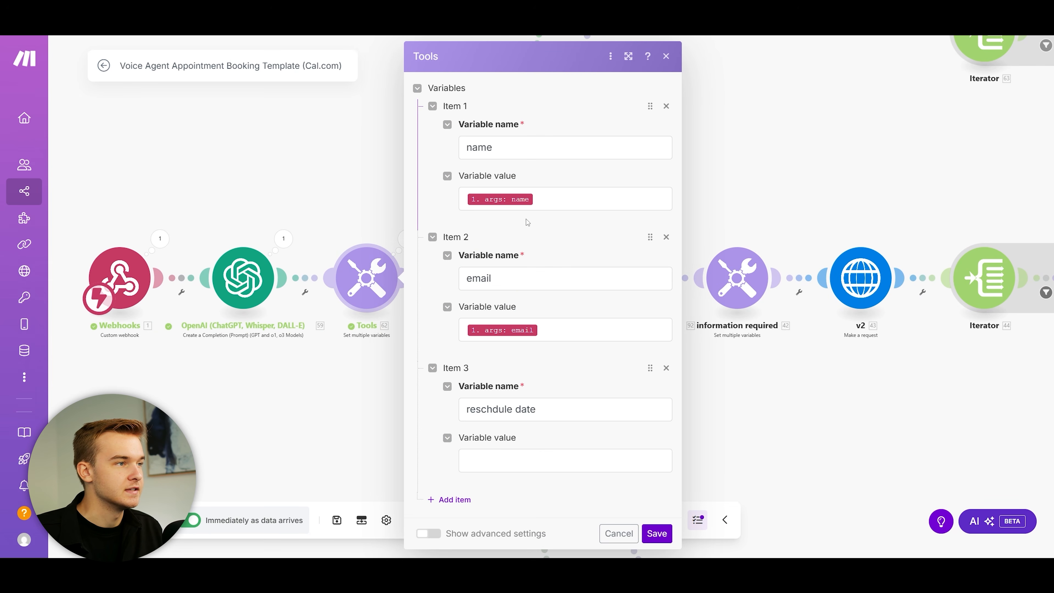
{"action": "left_click", "coordinate": [666, 56]}
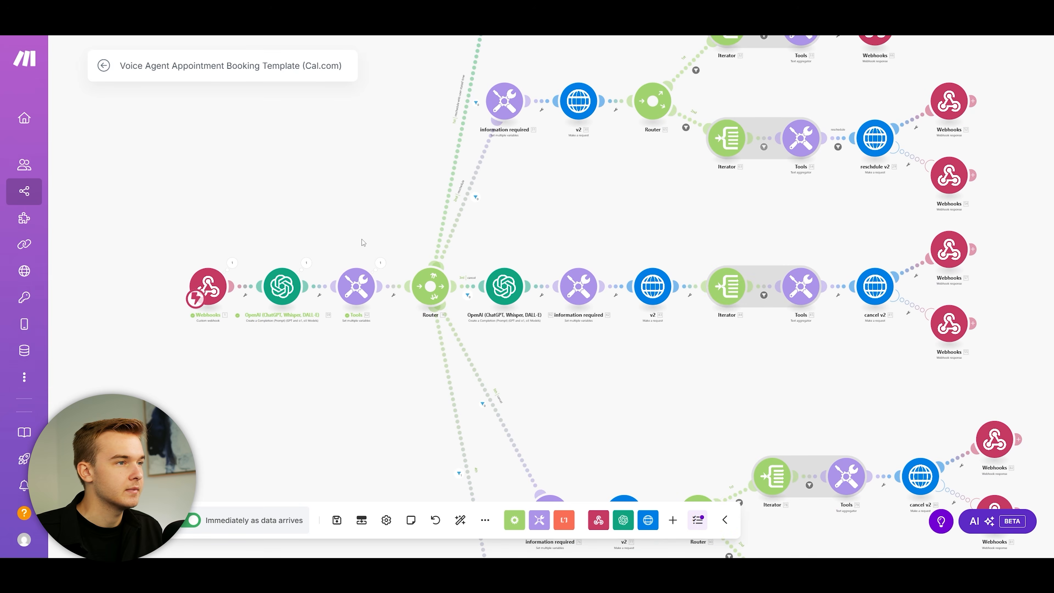
Step: Bring the Router's reschedule and new-booking branches into view and open the new-booking route filter
{"action": "left_click_drag", "start_coordinate": [391, 209], "coordinate": [333, 195]}
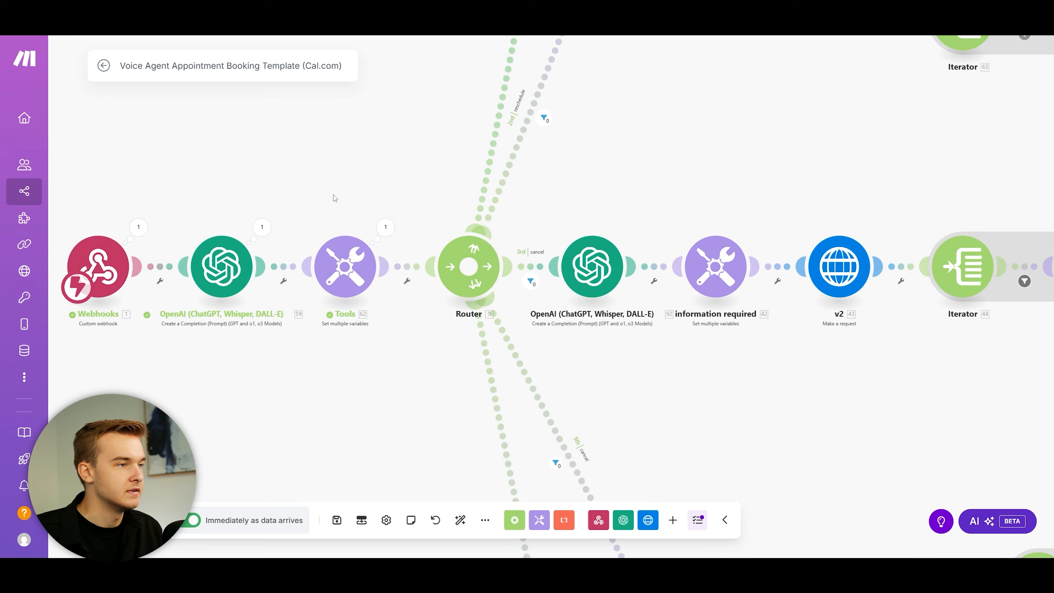
{"action": "scroll", "coordinate": [332, 201], "scroll_direction": "down", "scroll_amount": 2}
{"action": "left_click_drag", "start_coordinate": [461, 281], "coordinate": [521, 222]}
{"action": "scroll", "coordinate": [521, 222], "scroll_direction": "up", "scroll_amount": 2}
{"action": "left_click_drag", "start_coordinate": [647, 308], "coordinate": [640, 382]}
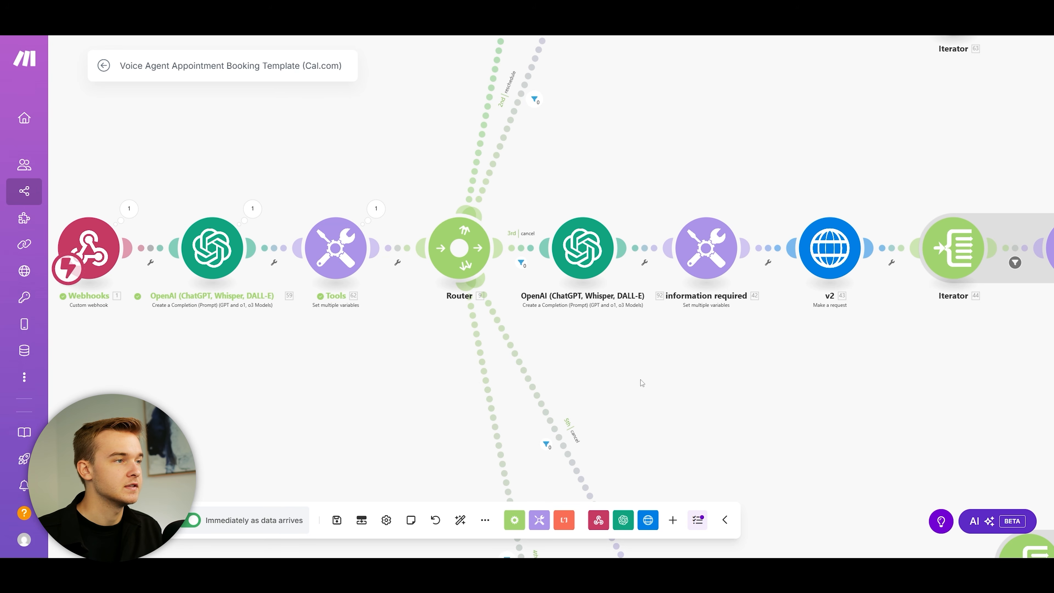
{"action": "scroll", "coordinate": [512, 252], "scroll_direction": "down", "scroll_amount": 4}
{"action": "scroll", "coordinate": [556, 270], "scroll_direction": "up", "scroll_amount": 4}
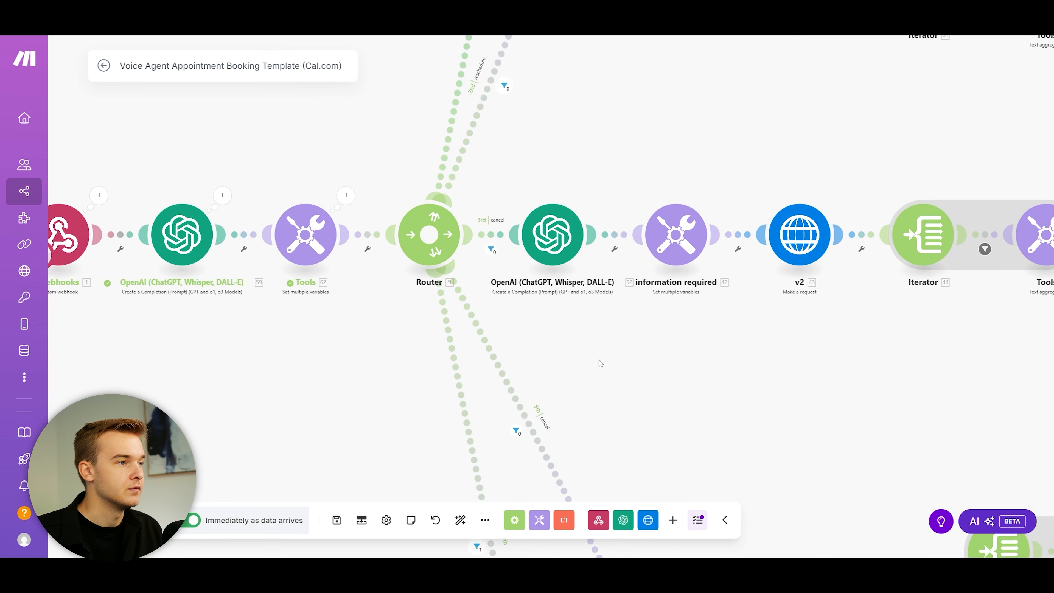
{"action": "scroll", "coordinate": [599, 363], "scroll_direction": "down", "scroll_amount": 5}
{"action": "left_click", "coordinate": [502, 307]}
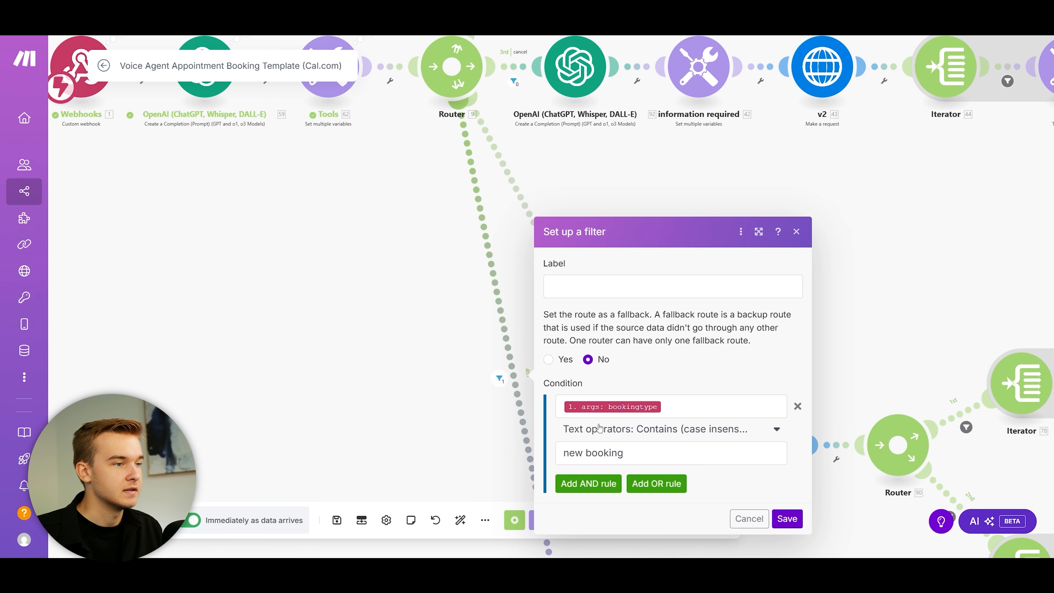
Step: Check the filter's 'new booking' condition value, then close the filter
{"action": "triple_click", "coordinate": [671, 453]}
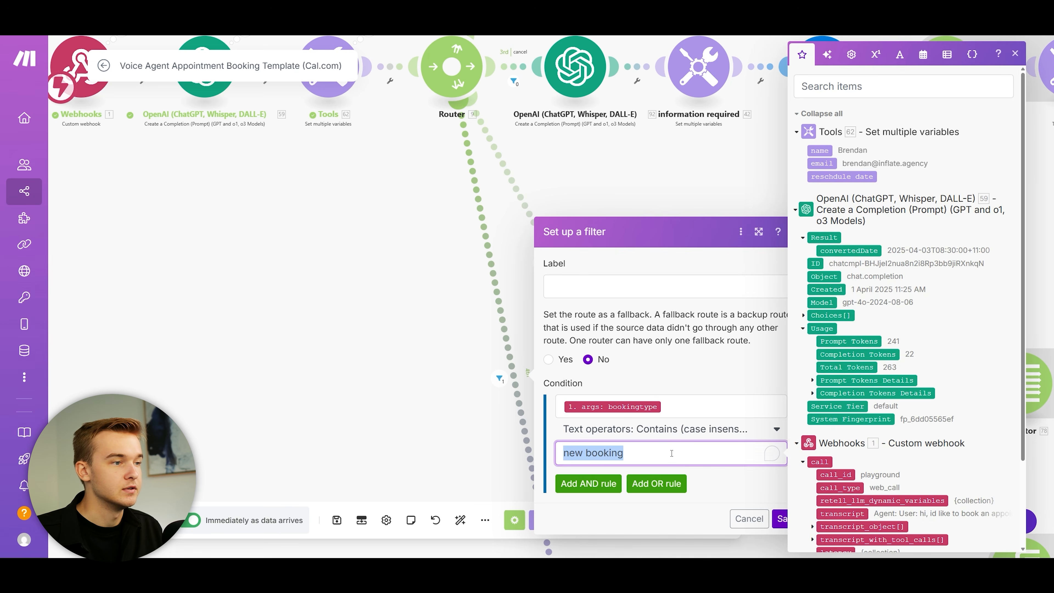
{"action": "left_click", "coordinate": [700, 502]}
{"action": "left_click", "coordinate": [797, 232]}
{"action": "left_click_drag", "start_coordinate": [582, 381], "coordinate": [530, 238]}
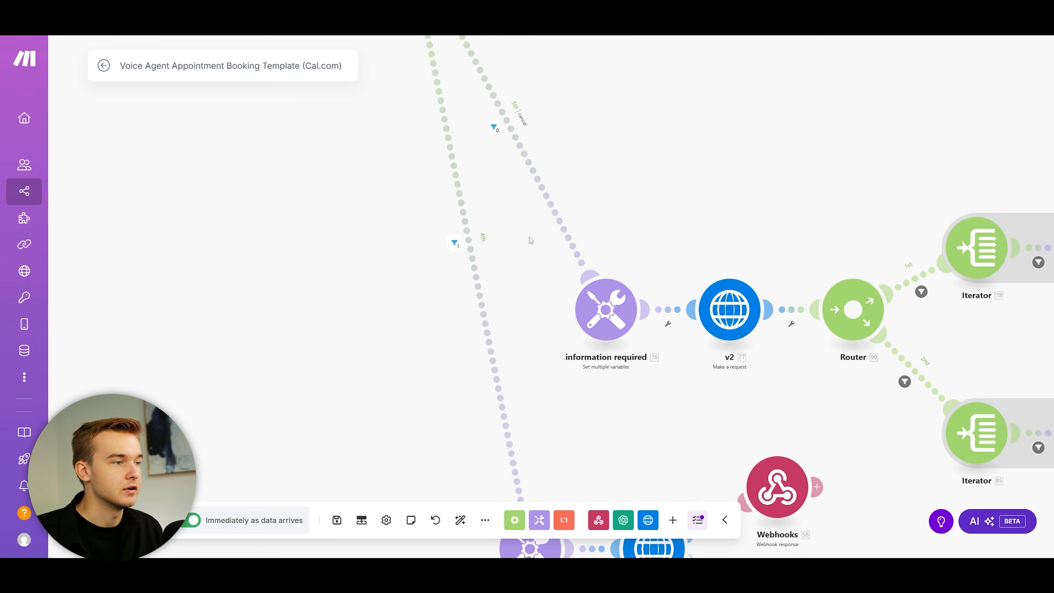
{"action": "scroll", "coordinate": [539, 266], "scroll_direction": "down", "scroll_amount": 6}
Step: Review the booking branch's name, email, date_time, description and title variables, then open book appointment v2
{"action": "left_click", "coordinate": [460, 283]}
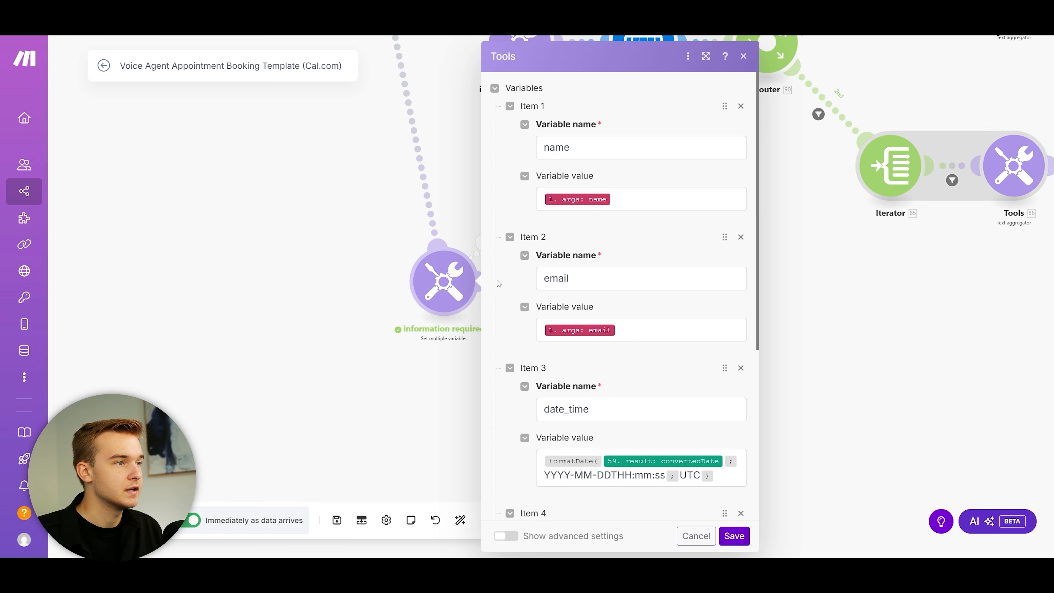
{"action": "scroll", "coordinate": [381, 362], "scroll_direction": "down", "scroll_amount": 5}
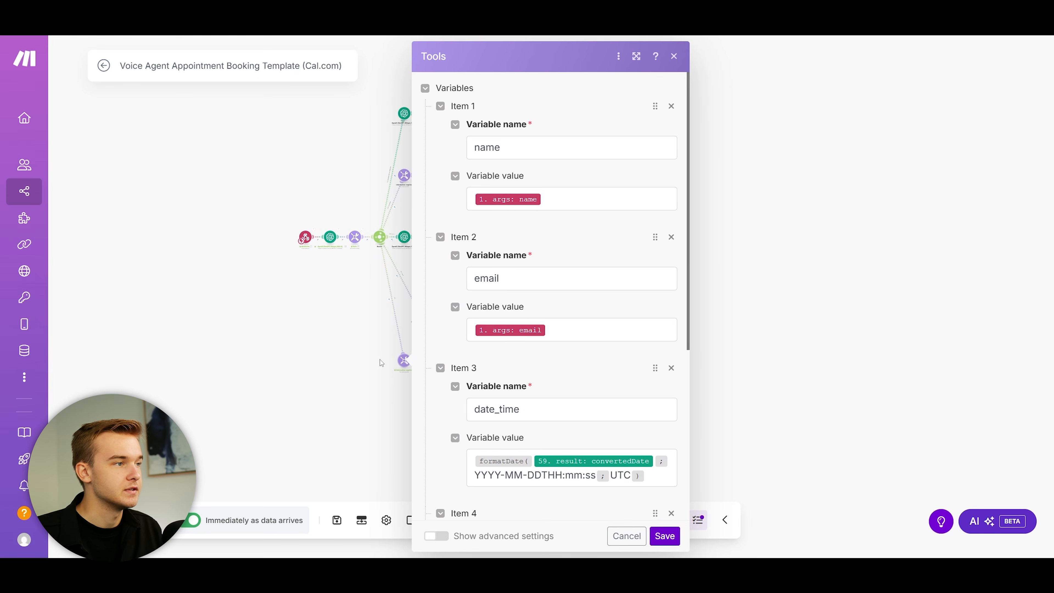
{"action": "scroll", "coordinate": [371, 296], "scroll_direction": "up", "scroll_amount": 5}
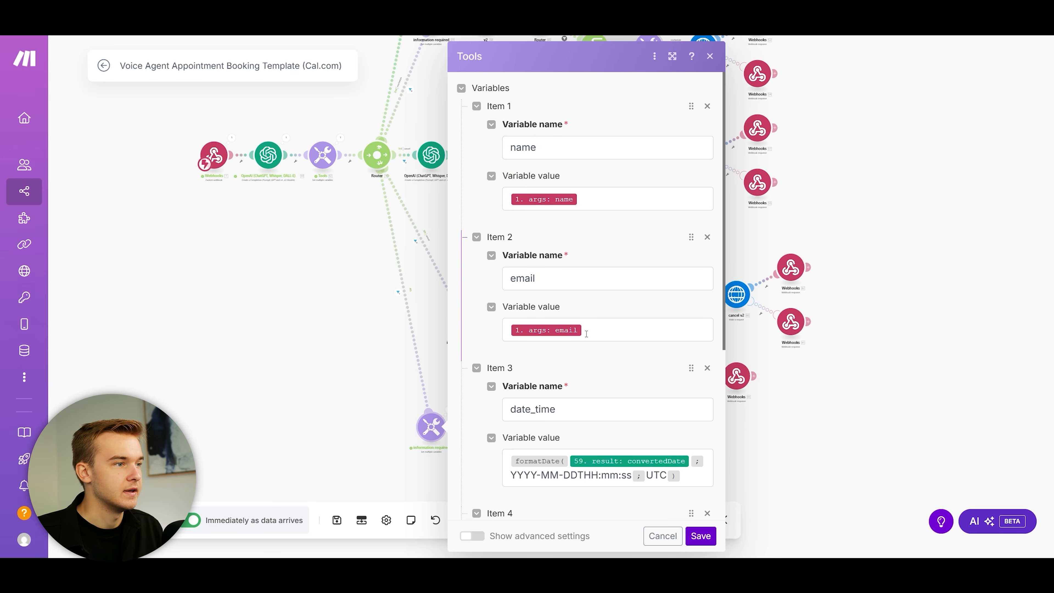
{"action": "scroll", "coordinate": [590, 328], "scroll_direction": "down", "scroll_amount": 5}
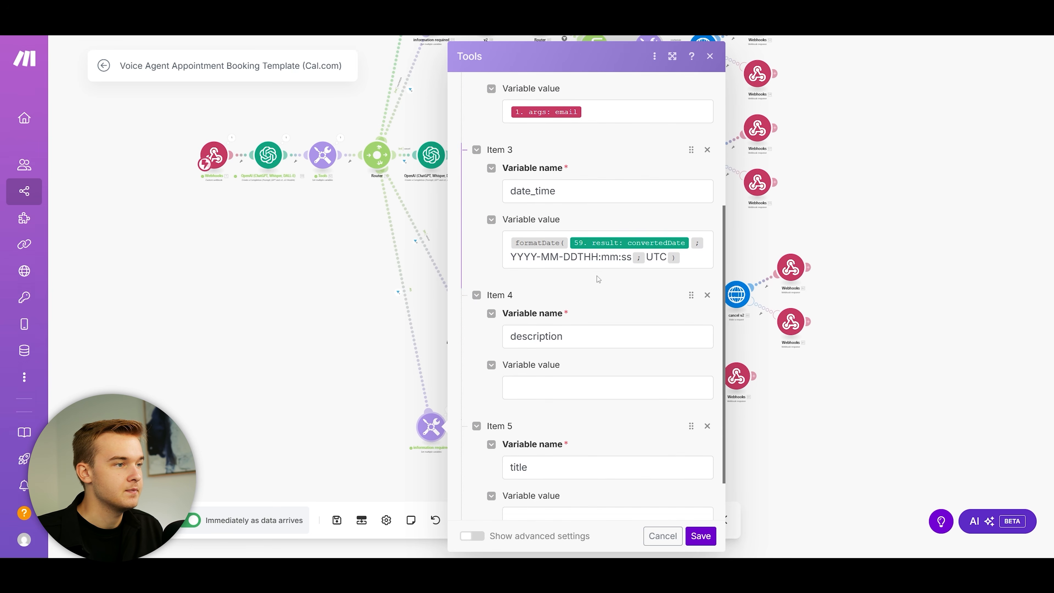
{"action": "scroll", "coordinate": [598, 279], "scroll_direction": "down", "scroll_amount": 1}
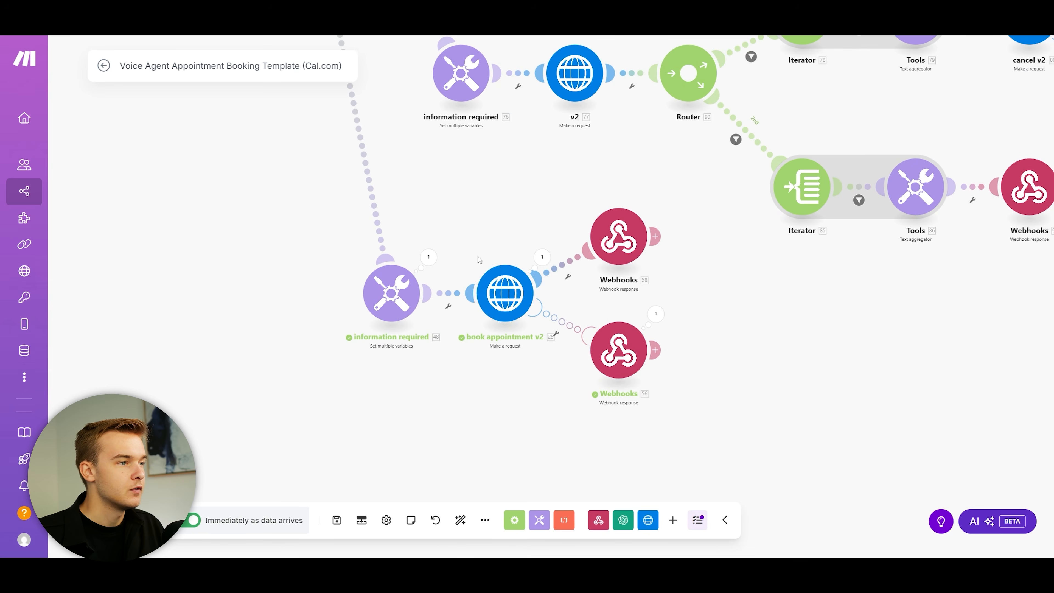
{"action": "left_click", "coordinate": [497, 281]}
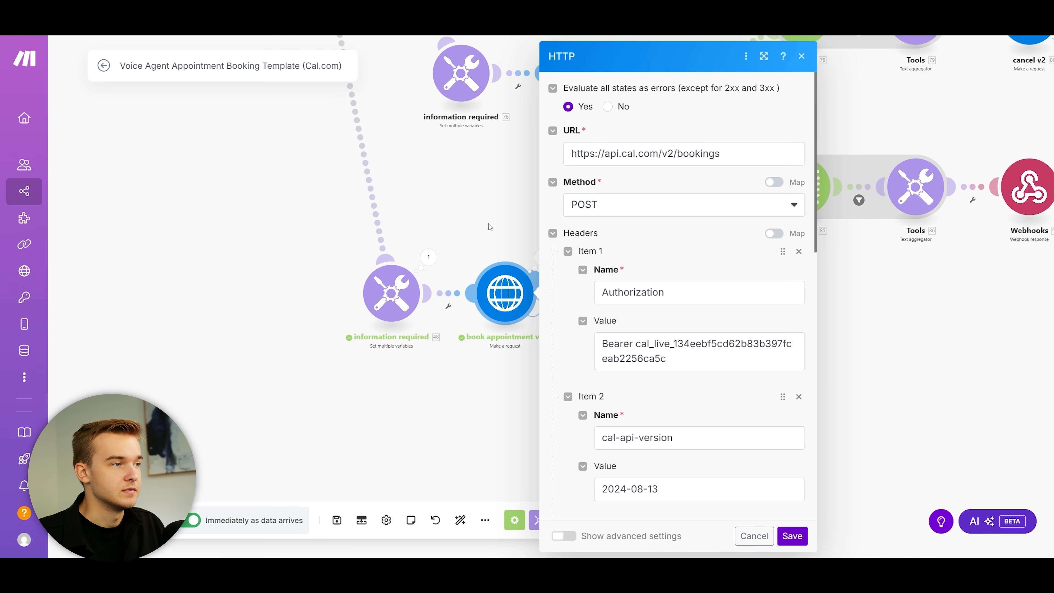
{"action": "scroll", "coordinate": [685, 244], "scroll_direction": "down", "scroll_amount": 7}
{"action": "scroll", "coordinate": [664, 187], "scroll_direction": "up", "scroll_amount": 7}
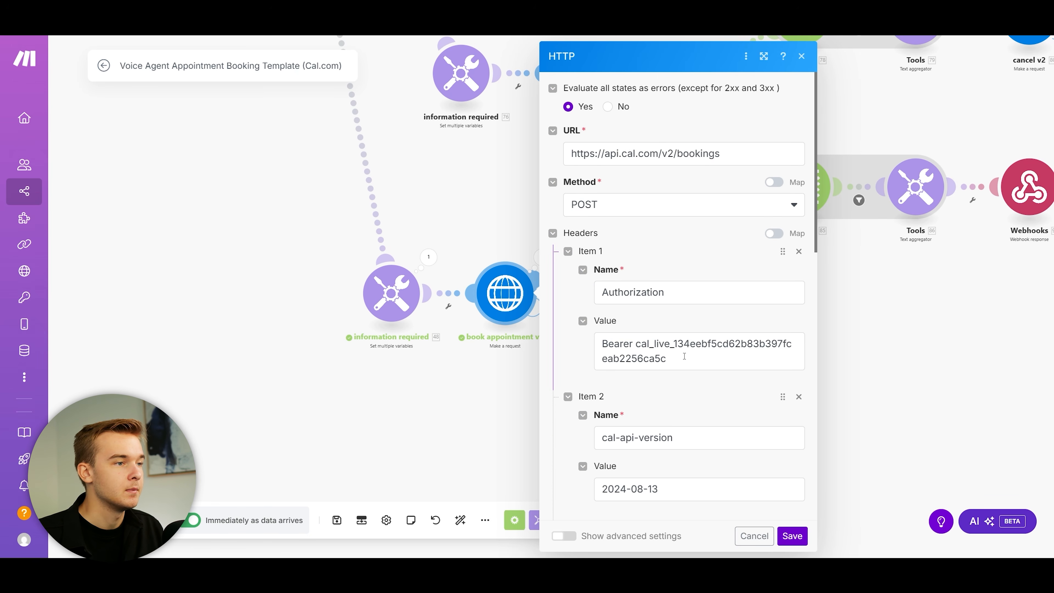
{"action": "scroll", "coordinate": [685, 356], "scroll_direction": "down", "scroll_amount": 10}
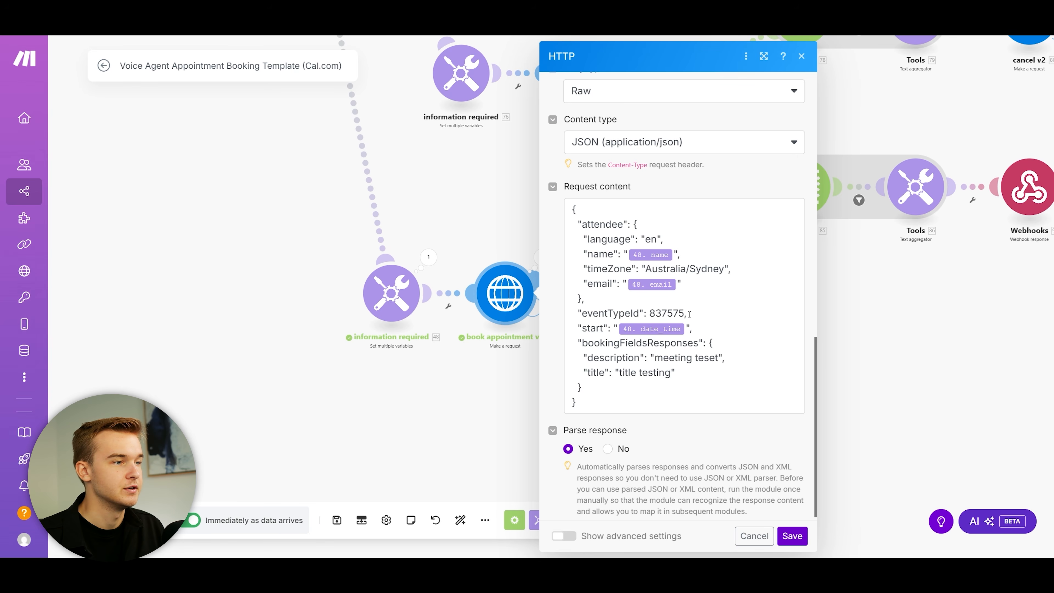
{"action": "scroll", "coordinate": [697, 320], "scroll_direction": "down", "scroll_amount": 1}
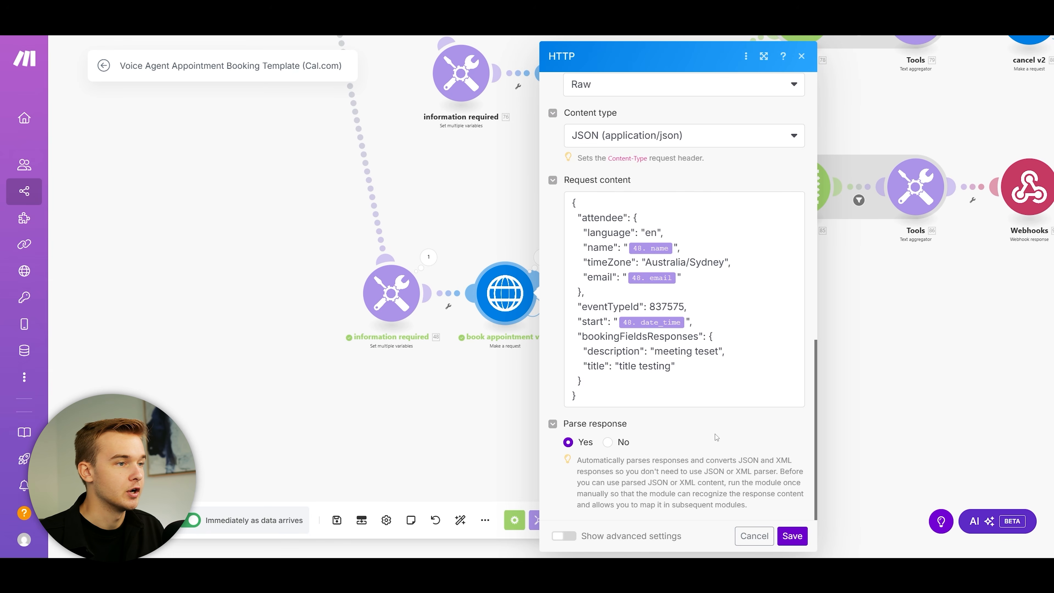
{"action": "left_click", "coordinate": [535, 386]}
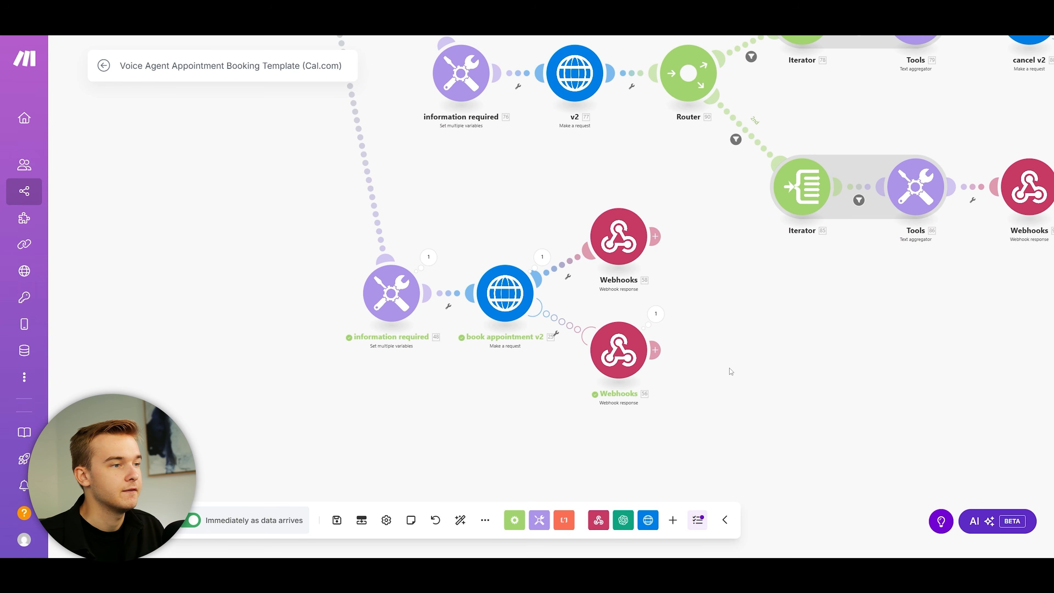
Step: Read the failed-booking Webhooks 56 reply's Body message and close it
{"action": "left_click", "coordinate": [631, 349]}
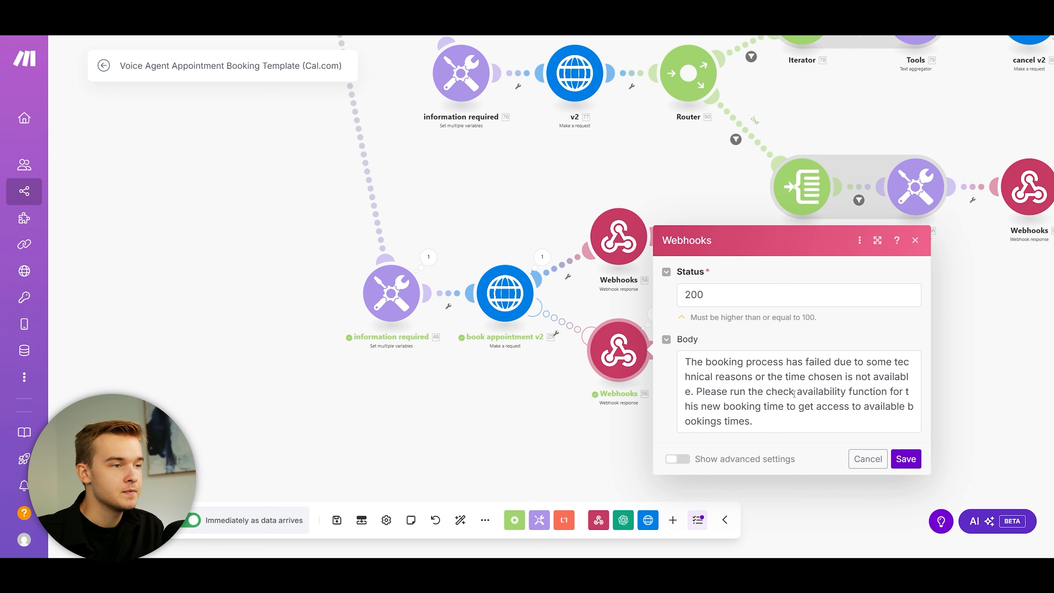
{"action": "left_click_drag", "start_coordinate": [700, 391], "coordinate": [753, 421]}
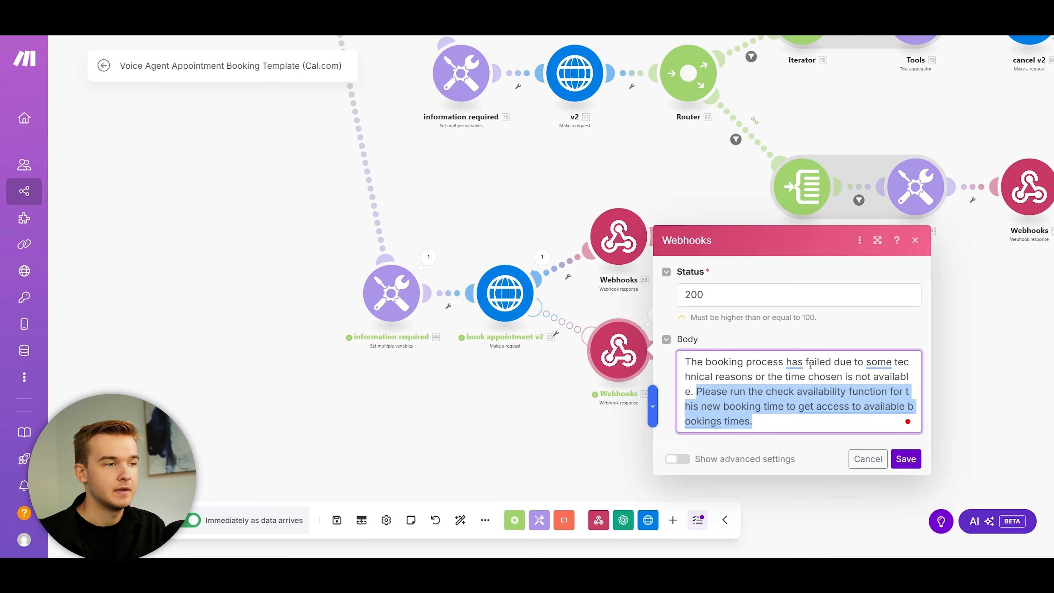
{"action": "left_click", "coordinate": [807, 423]}
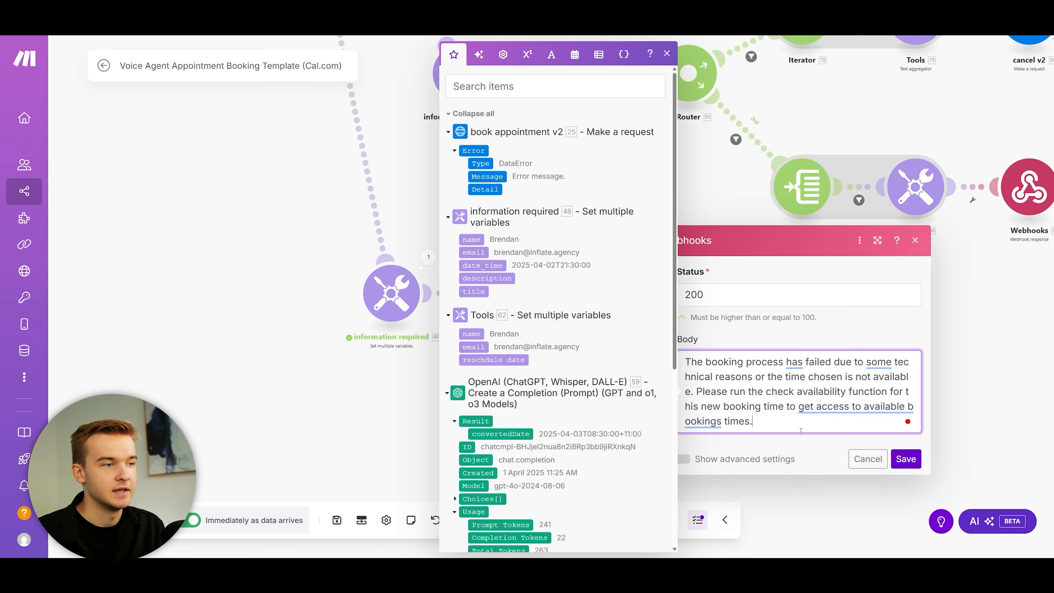
{"action": "left_click", "coordinate": [665, 52]}
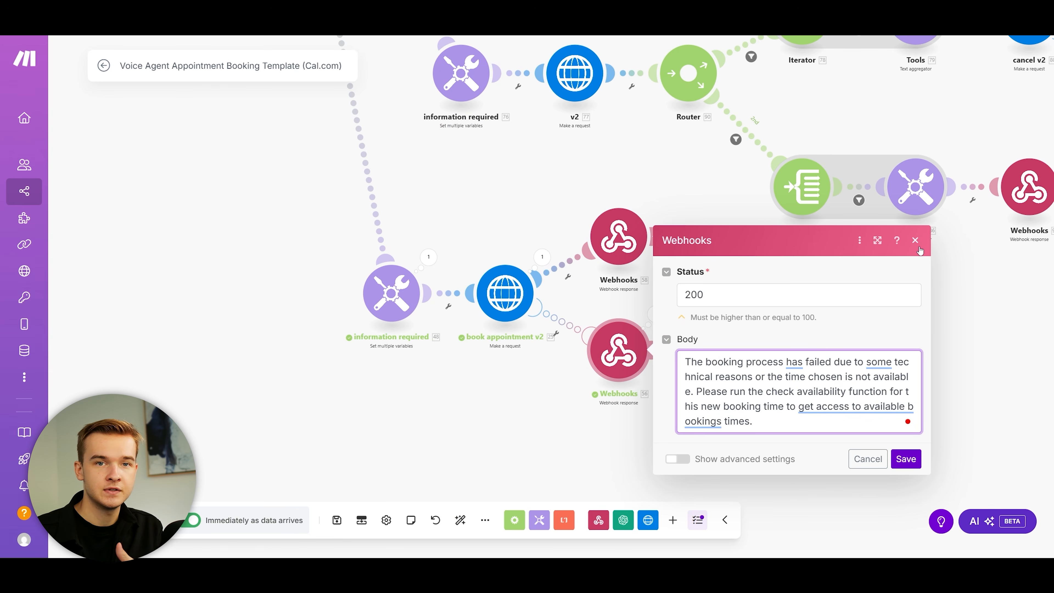
{"action": "left_click", "coordinate": [916, 244]}
Step: Check the Webhooks 58 success reply, status 200 with 'The appointment has been booked.'
{"action": "left_click", "coordinate": [613, 239]}
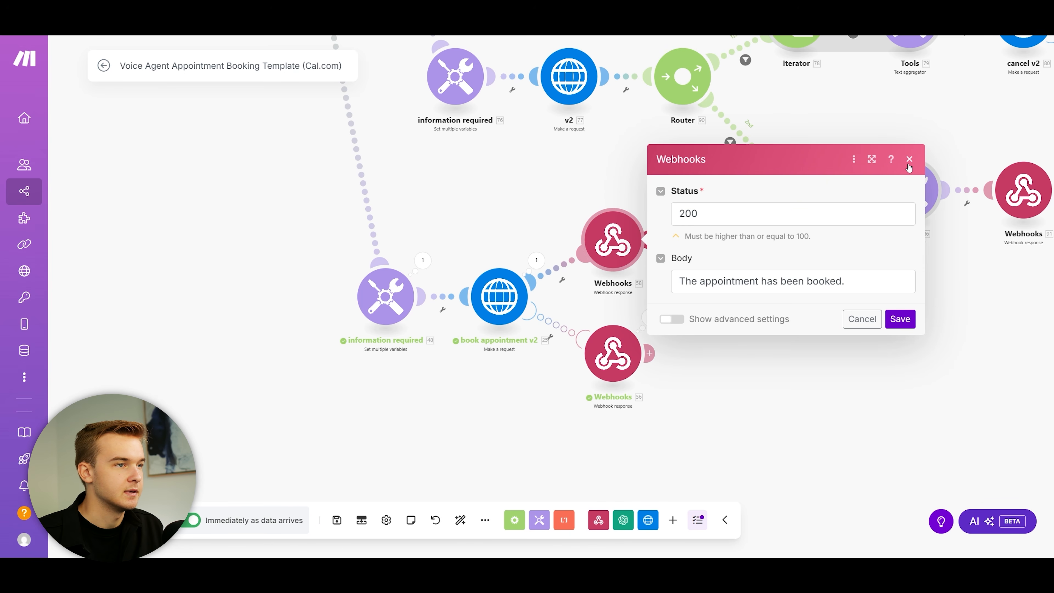
{"action": "left_click", "coordinate": [908, 160]}
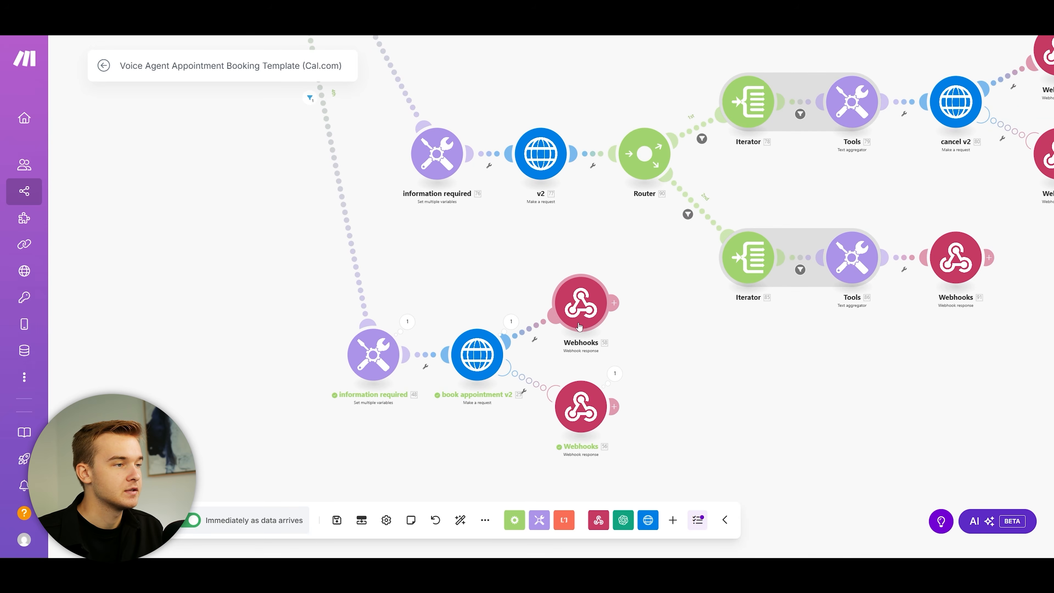
{"action": "scroll", "coordinate": [513, 284], "scroll_direction": "up", "scroll_amount": 1}
{"action": "left_click_drag", "start_coordinate": [513, 282], "coordinate": [556, 203]}
{"action": "left_click", "coordinate": [638, 231]}
{"action": "left_click_drag", "start_coordinate": [708, 269], "coordinate": [875, 272]}
{"action": "left_click", "coordinate": [838, 296]}
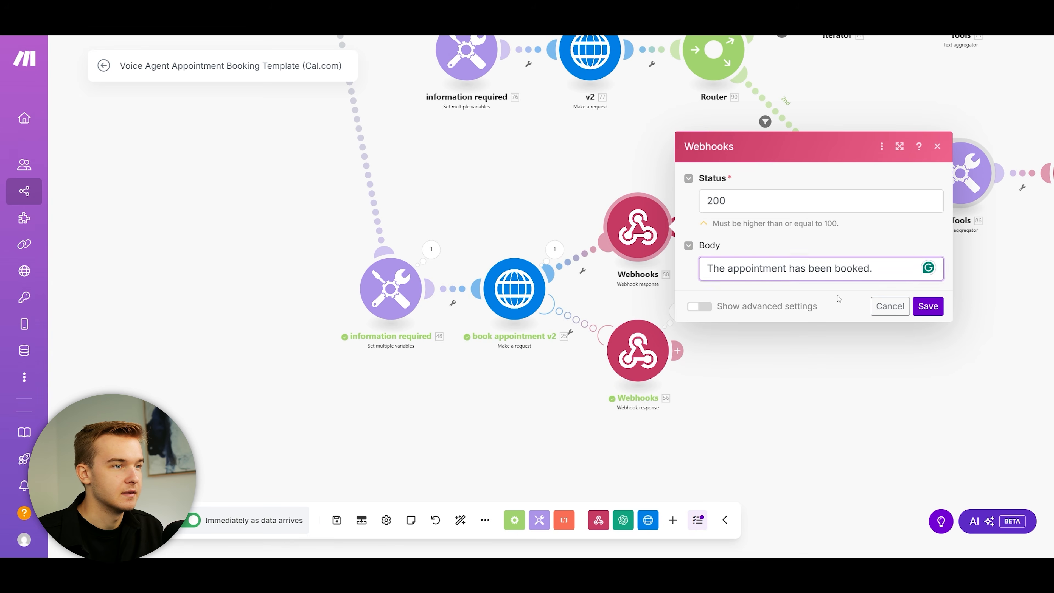
{"action": "left_click", "coordinate": [937, 146]}
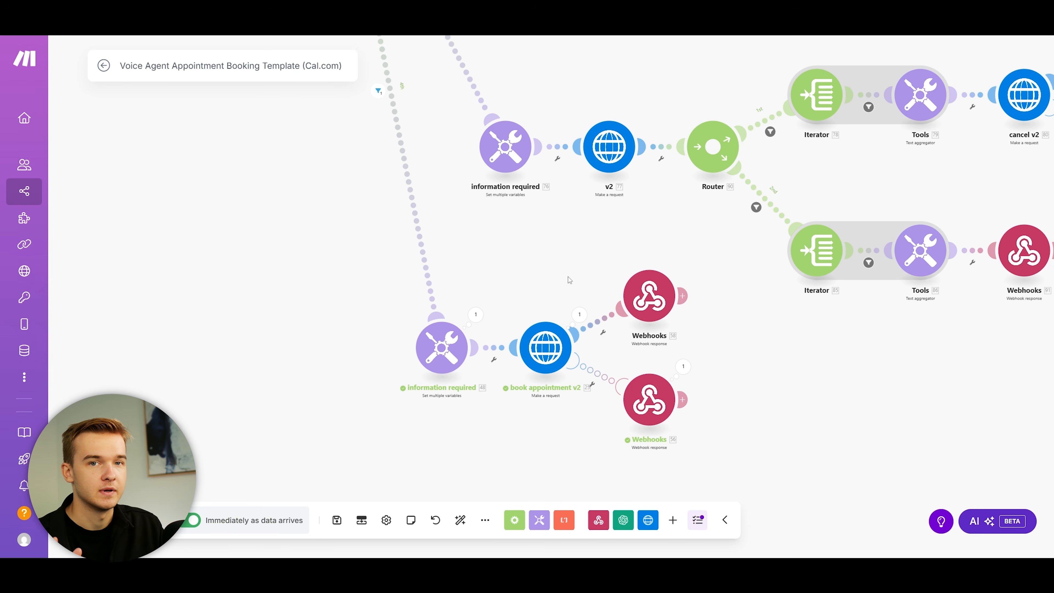
Step: Open the cancel route's filter: bookingtype equals 'cancellation' and args.canceltime does not exist
{"action": "scroll", "coordinate": [572, 258], "scroll_direction": "down", "scroll_amount": 3}
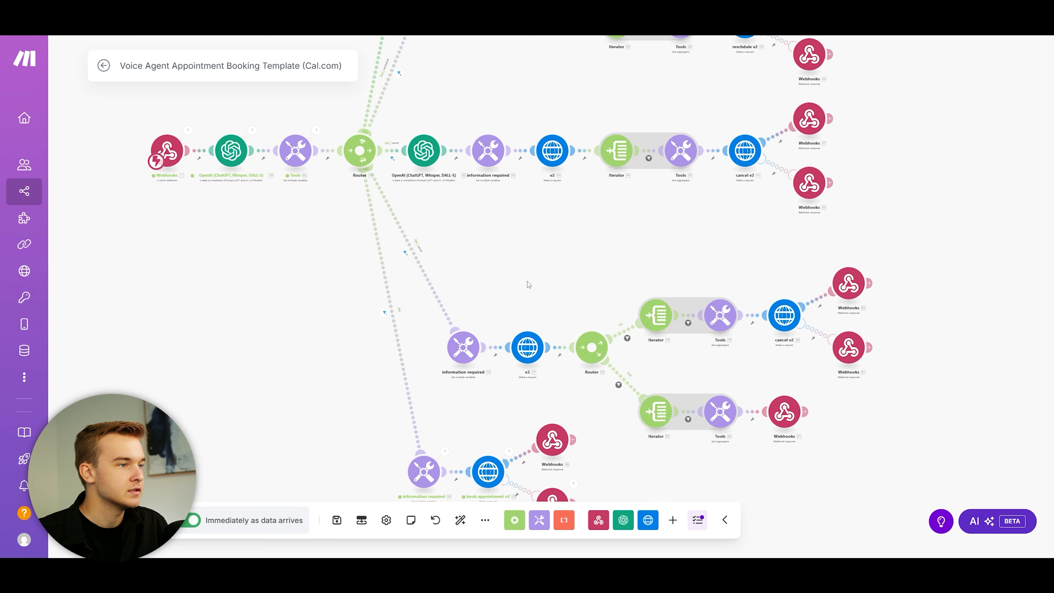
{"action": "scroll", "coordinate": [529, 286], "scroll_direction": "up", "scroll_amount": 3}
{"action": "scroll", "coordinate": [448, 261], "scroll_direction": "down", "scroll_amount": 3}
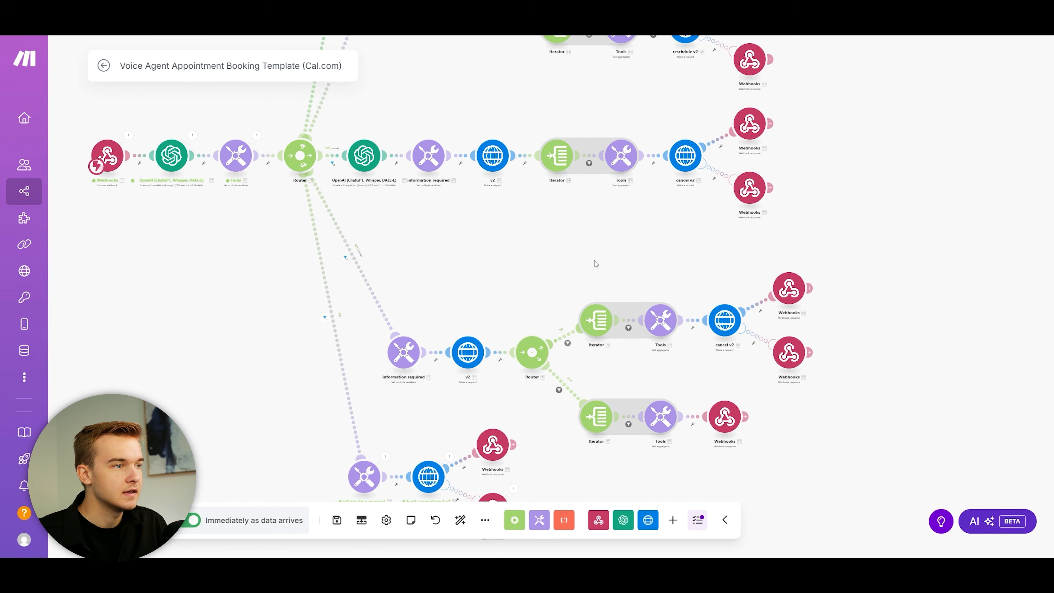
{"action": "scroll", "coordinate": [497, 254], "scroll_direction": "up", "scroll_amount": 3}
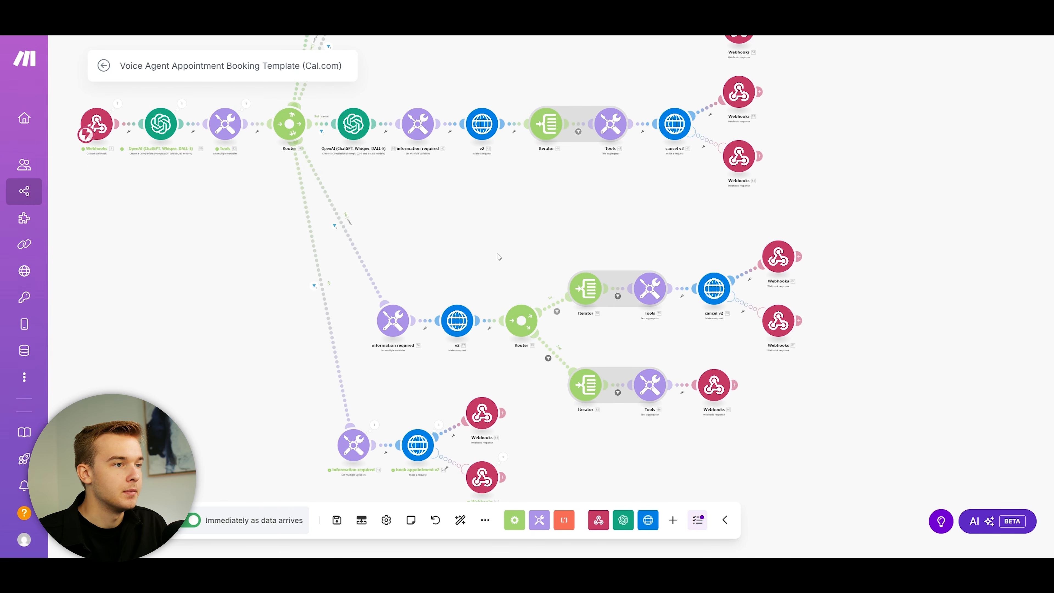
{"action": "scroll", "coordinate": [420, 223], "scroll_direction": "down", "scroll_amount": 2}
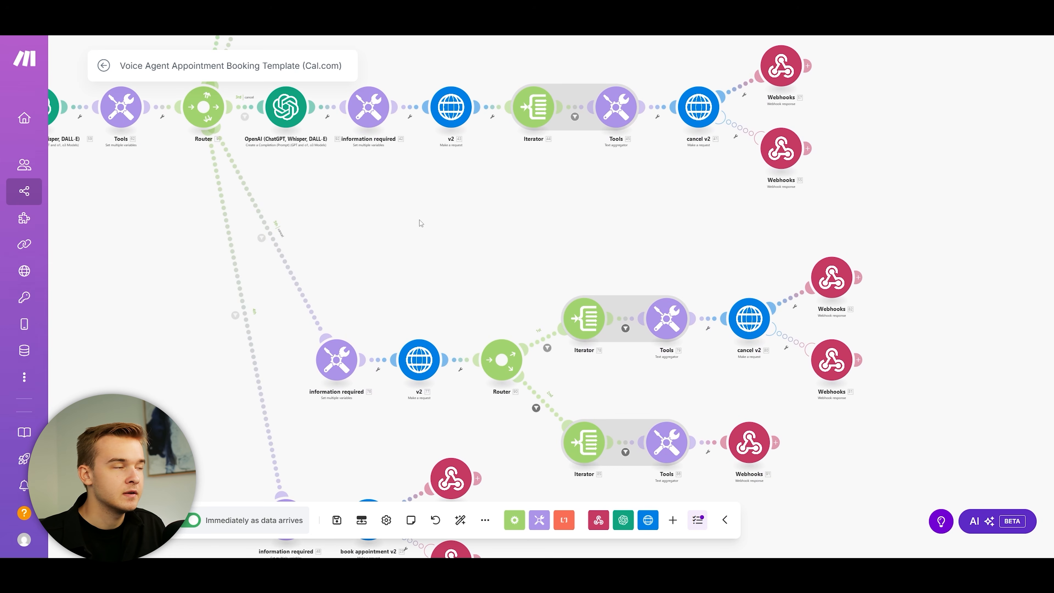
{"action": "scroll", "coordinate": [420, 223], "scroll_direction": "down", "scroll_amount": 2}
{"action": "scroll", "coordinate": [402, 256], "scroll_direction": "up", "scroll_amount": 2}
{"action": "left_click", "coordinate": [389, 254]}
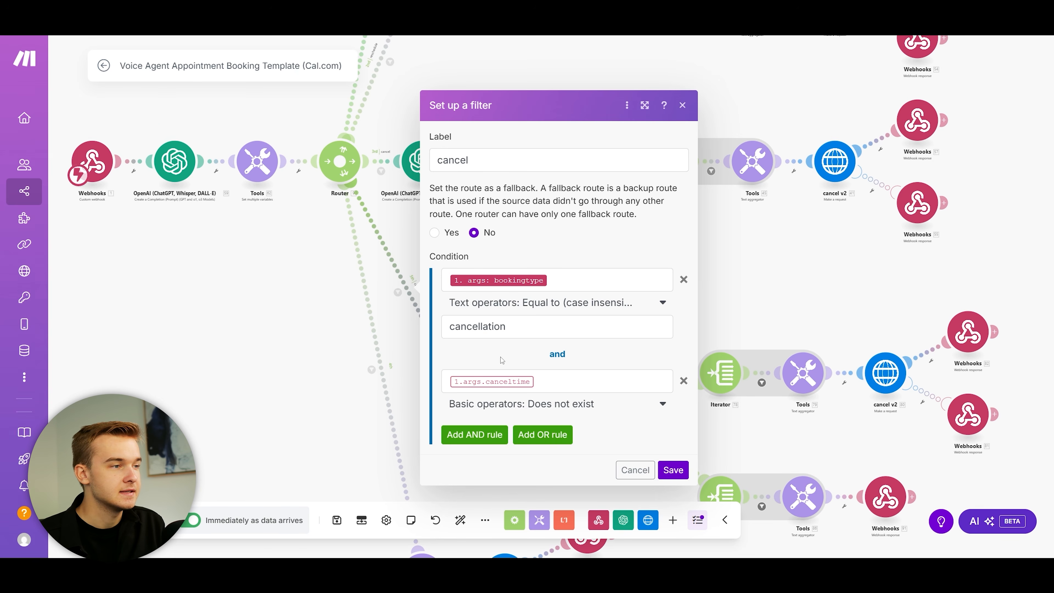
Step: Inspect the lower branch's information required variables and the v2 bookings lookup request
{"action": "left_click", "coordinate": [682, 105]}
{"action": "left_click_drag", "start_coordinate": [501, 294], "coordinate": [390, 190]}
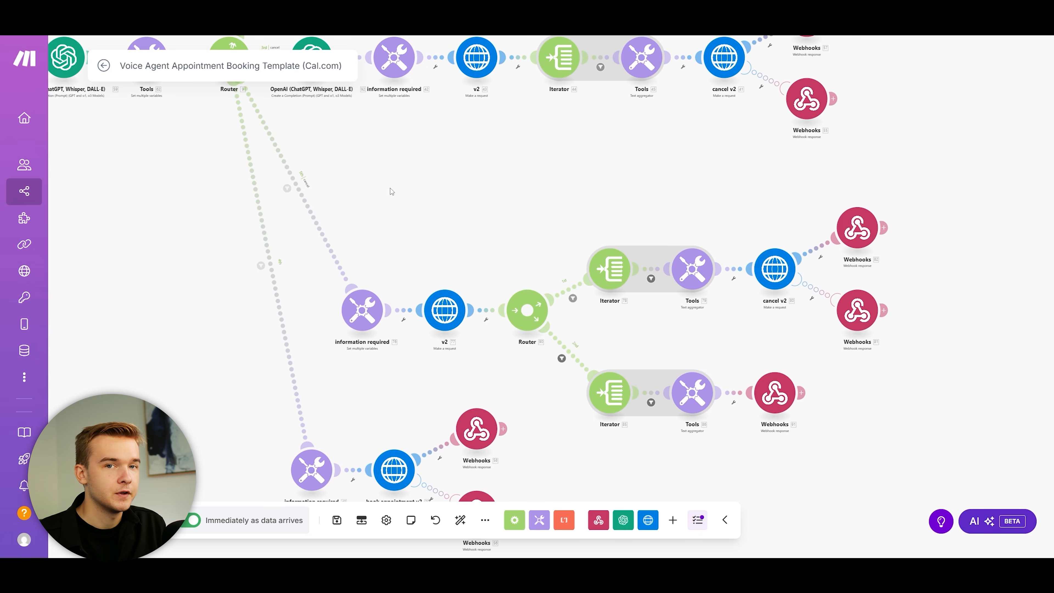
{"action": "left_click", "coordinate": [371, 292]}
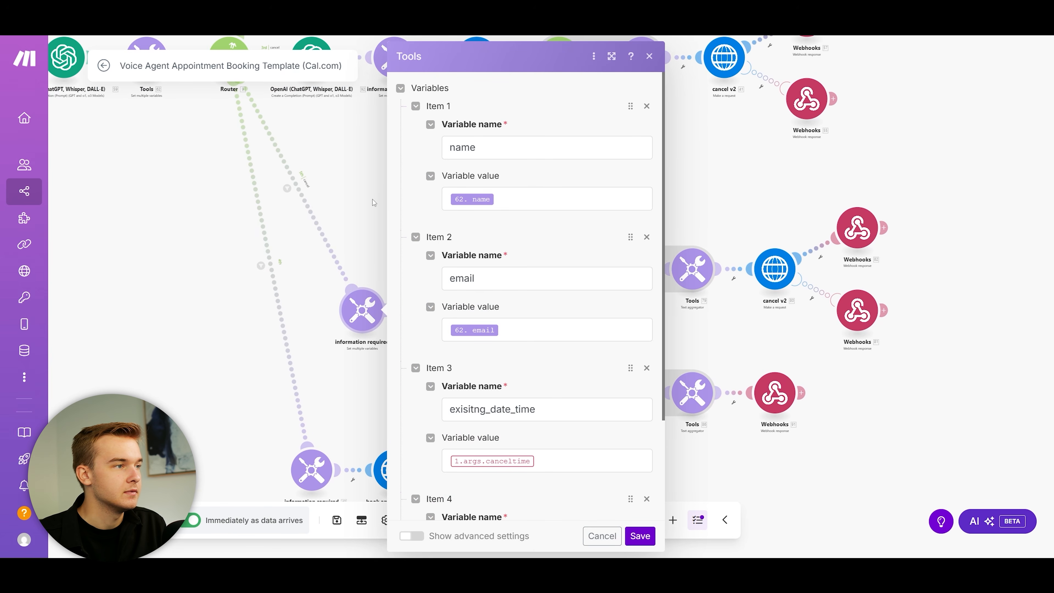
{"action": "left_click", "coordinate": [364, 202]}
{"action": "left_click_drag", "start_coordinate": [466, 235], "coordinate": [428, 217]}
{"action": "left_click", "coordinate": [407, 291]}
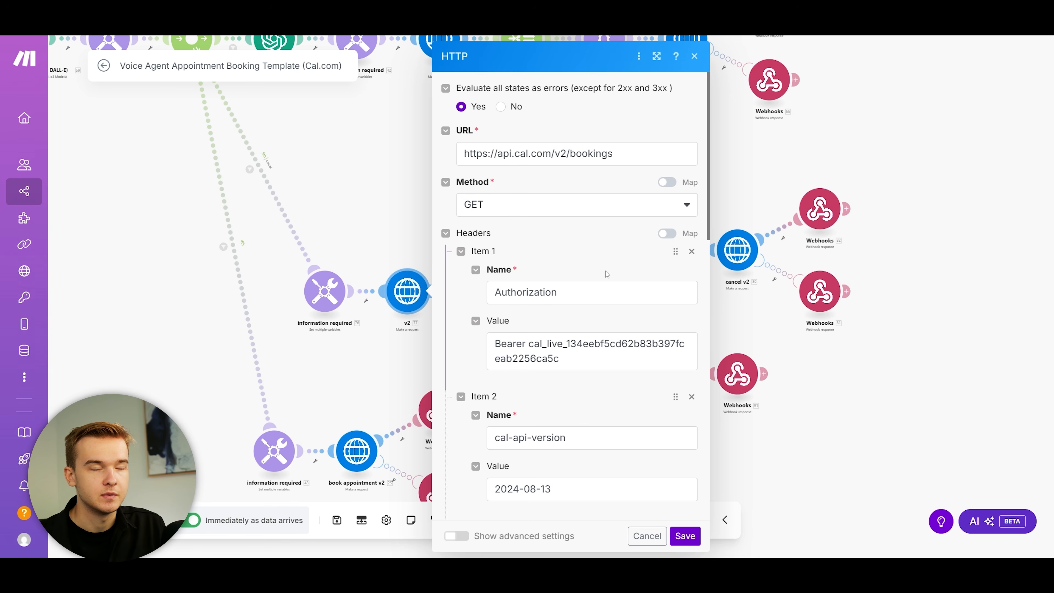
{"action": "left_click", "coordinate": [694, 56]}
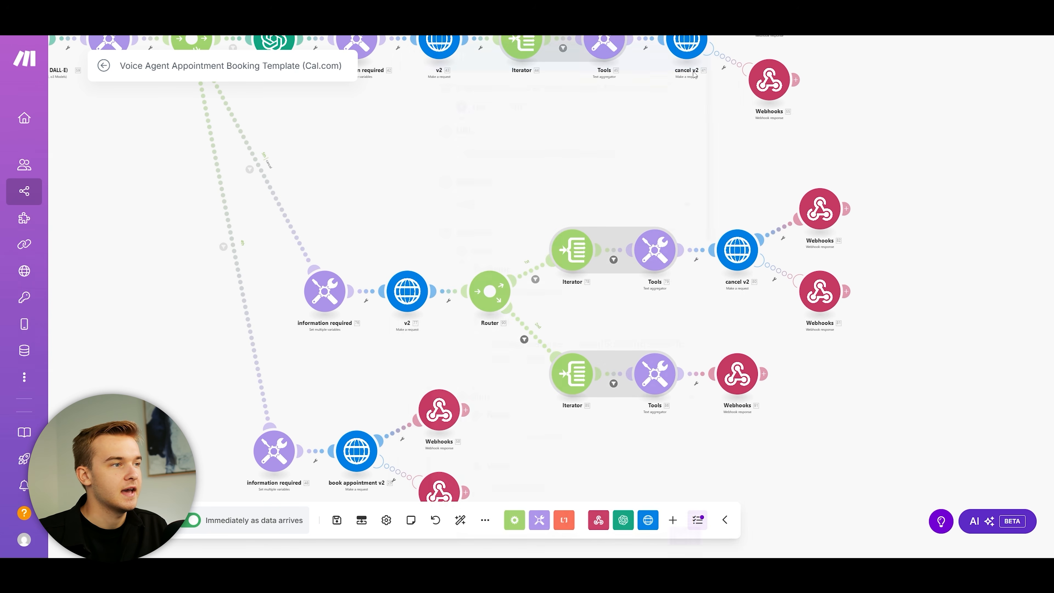
Step: Check the comparison value in the router route's filter
{"action": "scroll", "coordinate": [627, 374], "scroll_direction": "up", "scroll_amount": 2}
{"action": "left_click", "coordinate": [508, 257]}
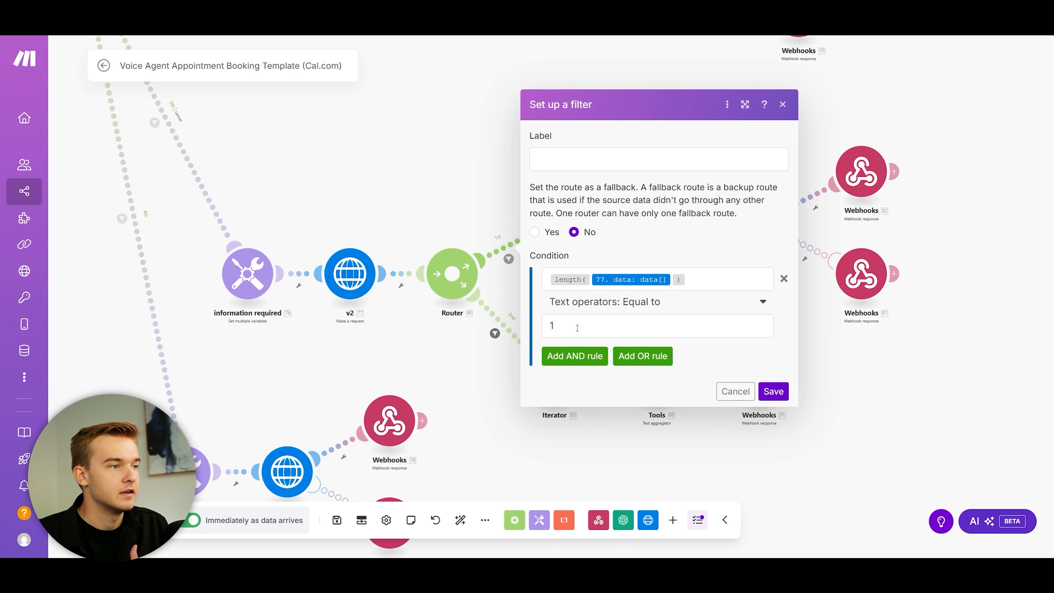
{"action": "left_click", "coordinate": [589, 325]}
{"action": "left_click", "coordinate": [605, 392]}
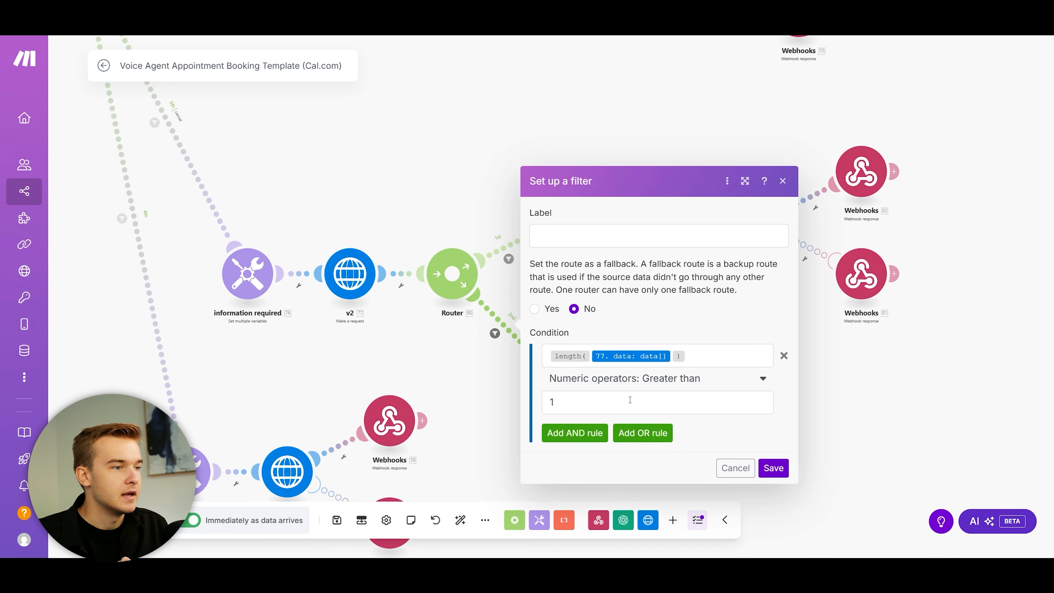
{"action": "left_click", "coordinate": [783, 182]}
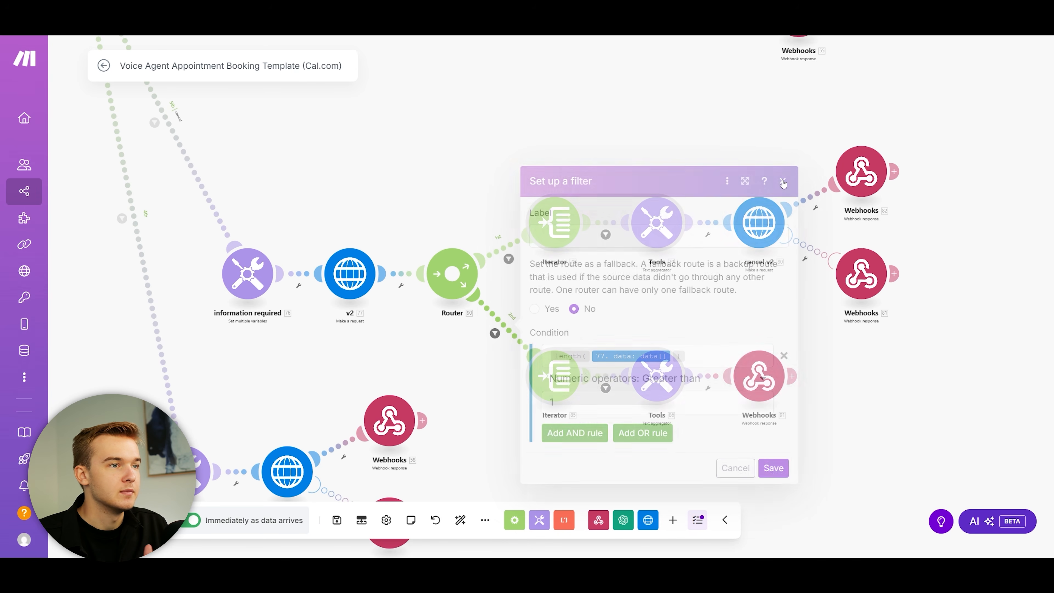
Step: Review the Iterator array, Tools 79 text aggregator and cancel v2 request settings
{"action": "left_click_drag", "start_coordinate": [691, 333], "coordinate": [604, 306]}
{"action": "left_click_drag", "start_coordinate": [549, 295], "coordinate": [519, 328]}
{"action": "left_click", "coordinate": [430, 239]}
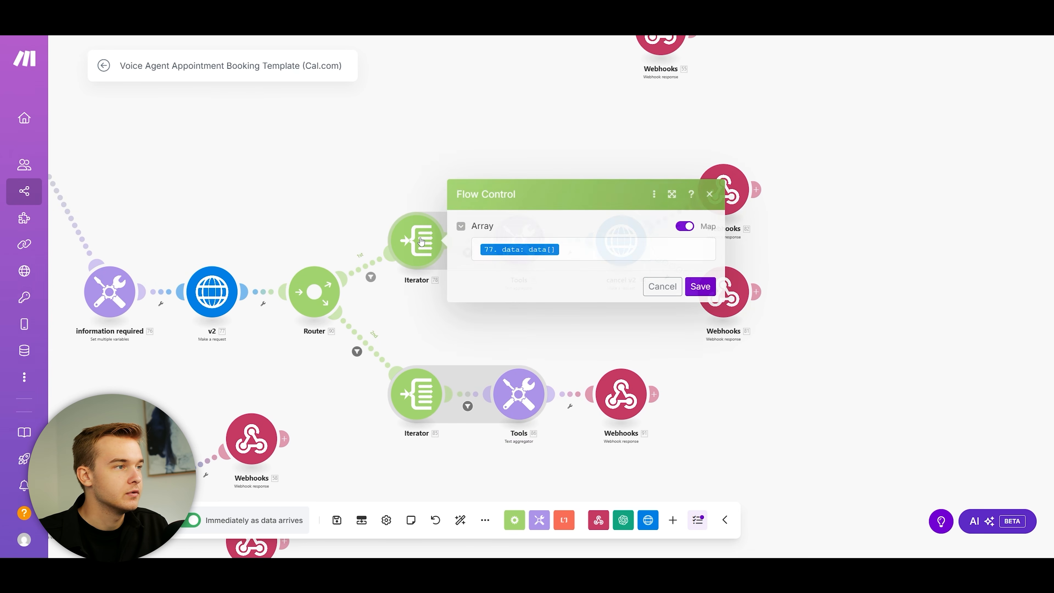
{"action": "left_click", "coordinate": [441, 201]}
{"action": "left_click", "coordinate": [531, 234]}
{"action": "left_click", "coordinate": [526, 194]}
{"action": "left_click_drag", "start_coordinate": [543, 181], "coordinate": [370, 175]}
{"action": "left_click", "coordinate": [453, 250]}
{"action": "left_click", "coordinate": [387, 180]}
{"action": "left_click", "coordinate": [455, 267]}
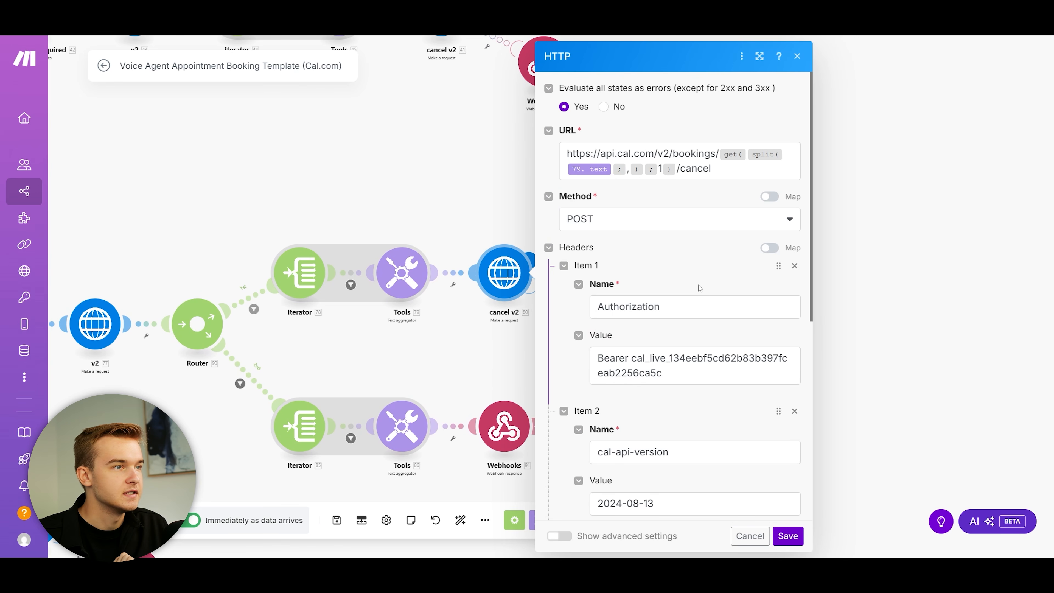
{"action": "scroll", "coordinate": [705, 282], "scroll_direction": "down", "scroll_amount": 8}
{"action": "left_click", "coordinate": [489, 173]}
{"action": "left_click_drag", "start_coordinate": [476, 195], "coordinate": [575, 180]}
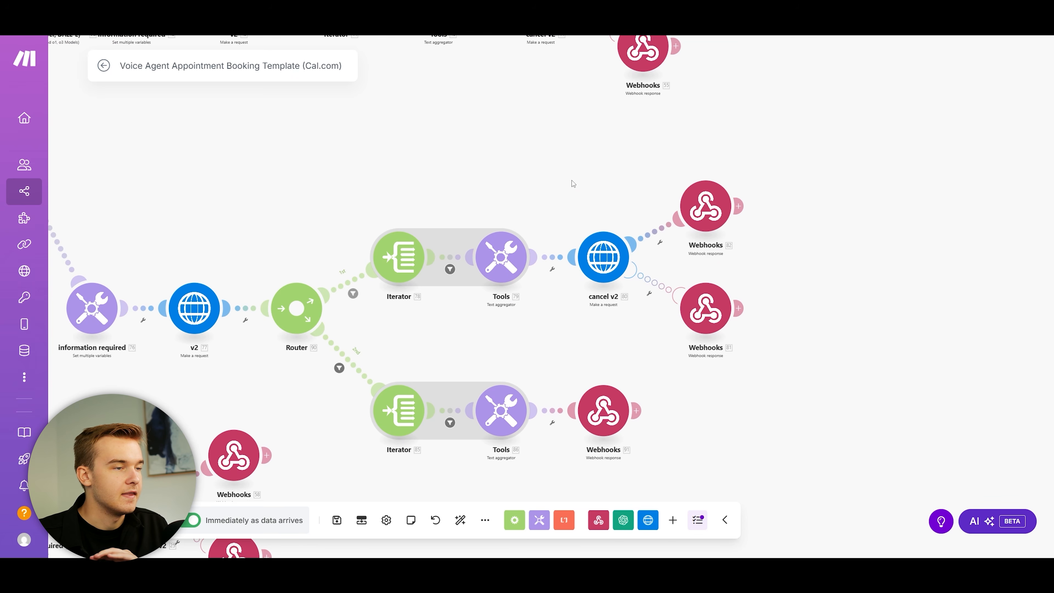
{"action": "left_click", "coordinate": [687, 205]}
{"action": "left_click", "coordinate": [696, 302]}
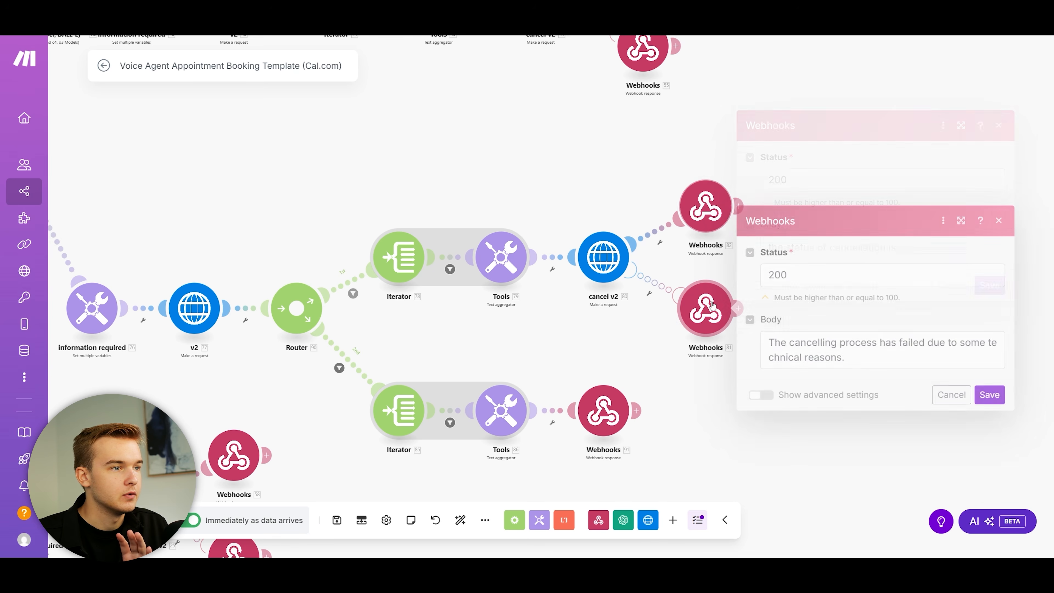
{"action": "left_click", "coordinate": [587, 187]}
{"action": "left_click_drag", "start_coordinate": [587, 187], "coordinate": [688, 155]}
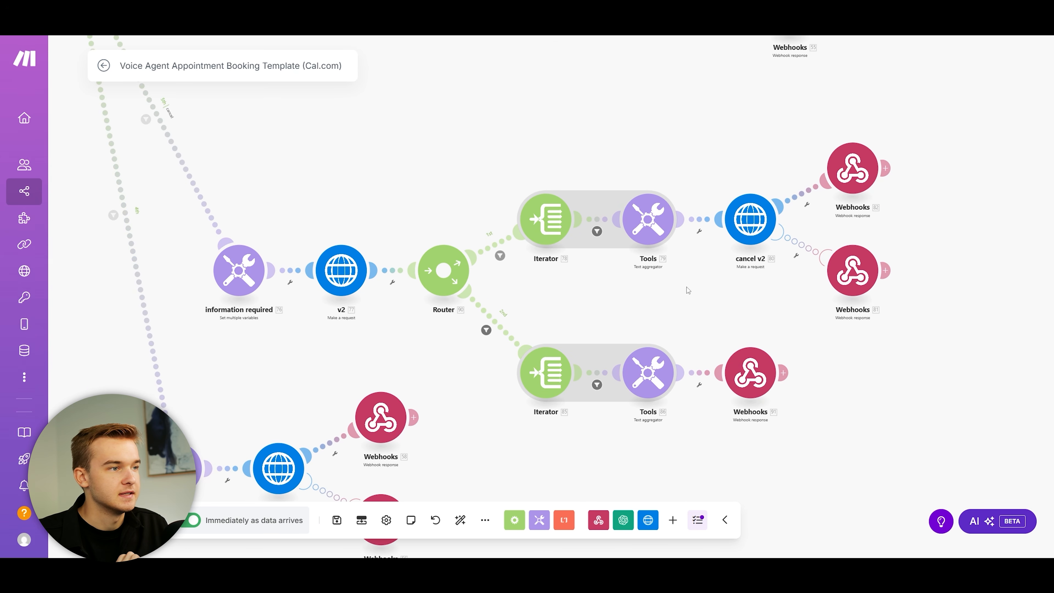
{"action": "left_click_drag", "start_coordinate": [686, 289], "coordinate": [646, 264]}
{"action": "left_click", "coordinate": [708, 348]}
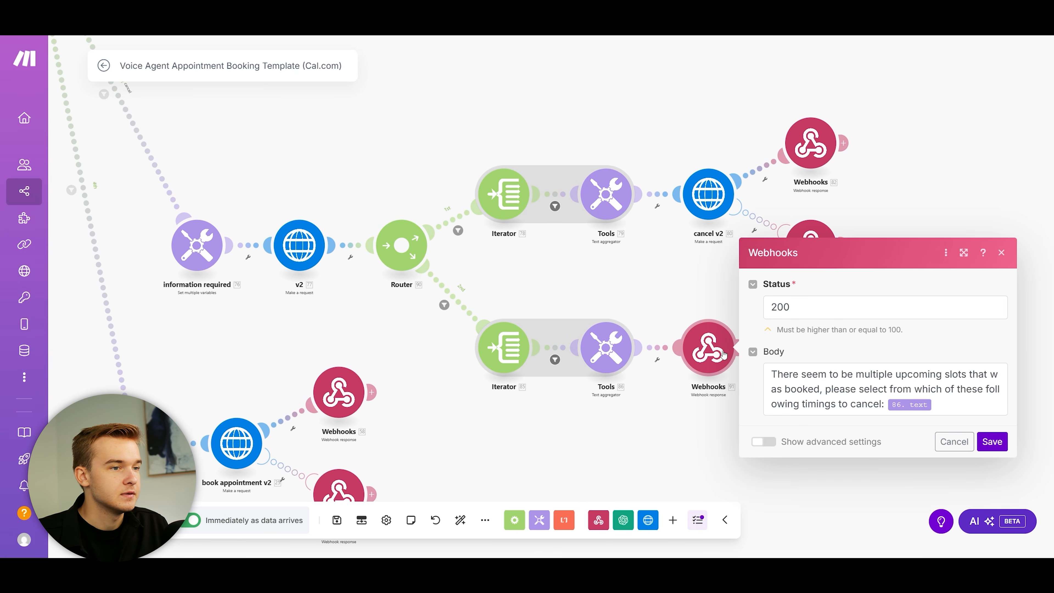
{"action": "left_click_drag", "start_coordinate": [774, 376], "coordinate": [995, 376]}
{"action": "left_click", "coordinate": [800, 383]}
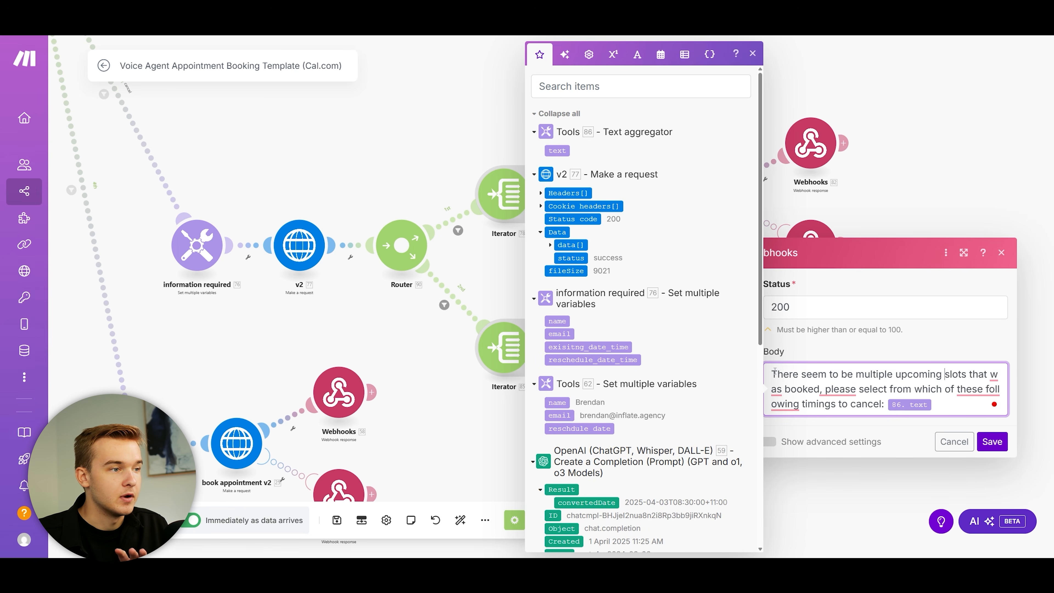
{"action": "left_click", "coordinate": [753, 53]}
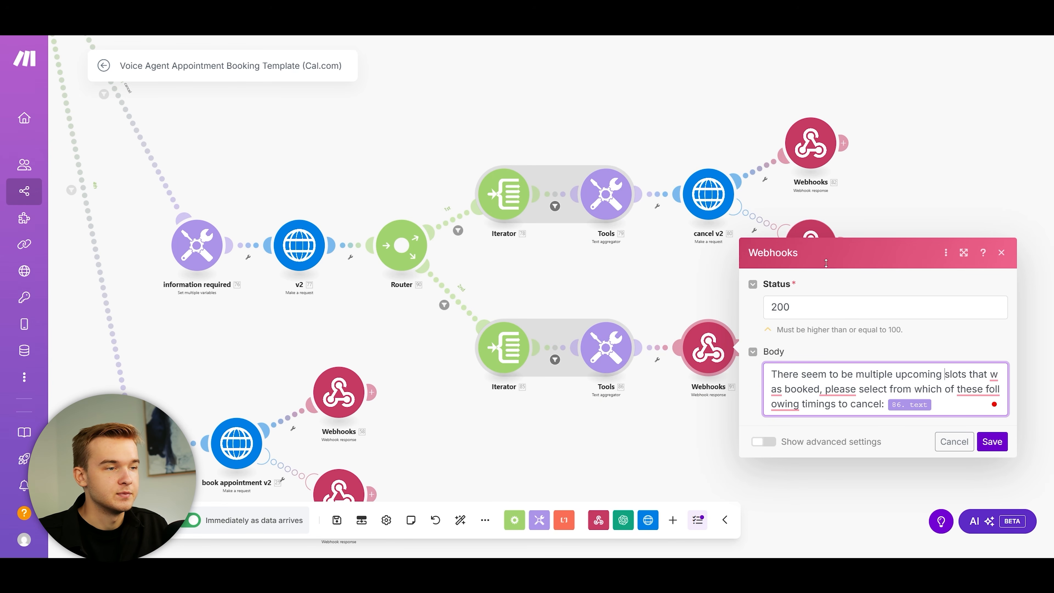
{"action": "left_click_drag", "start_coordinate": [772, 375], "coordinate": [954, 389]}
{"action": "left_click", "coordinate": [907, 432]}
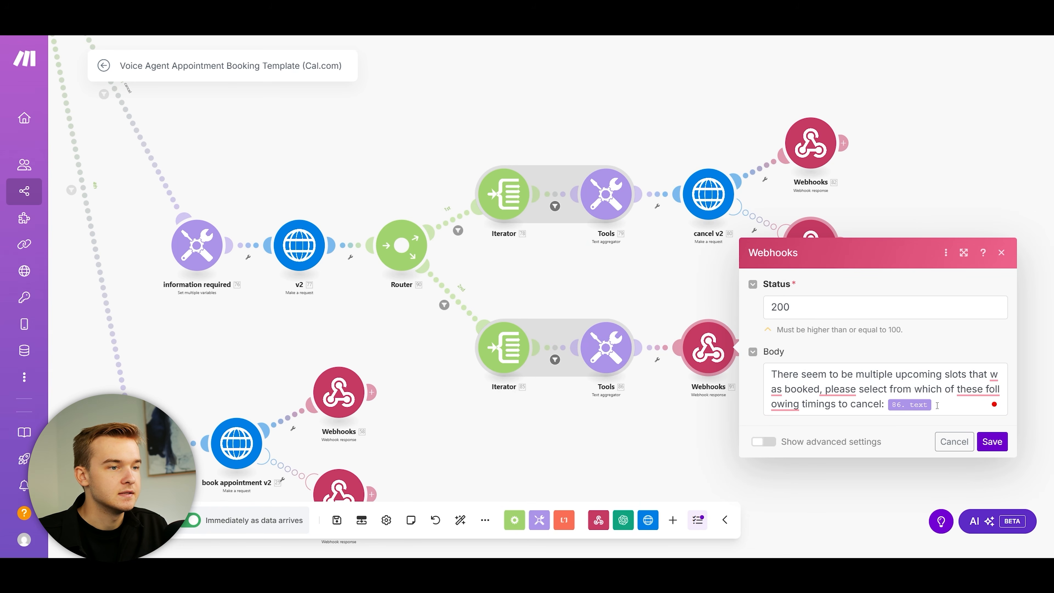
{"action": "left_click", "coordinate": [1002, 253]}
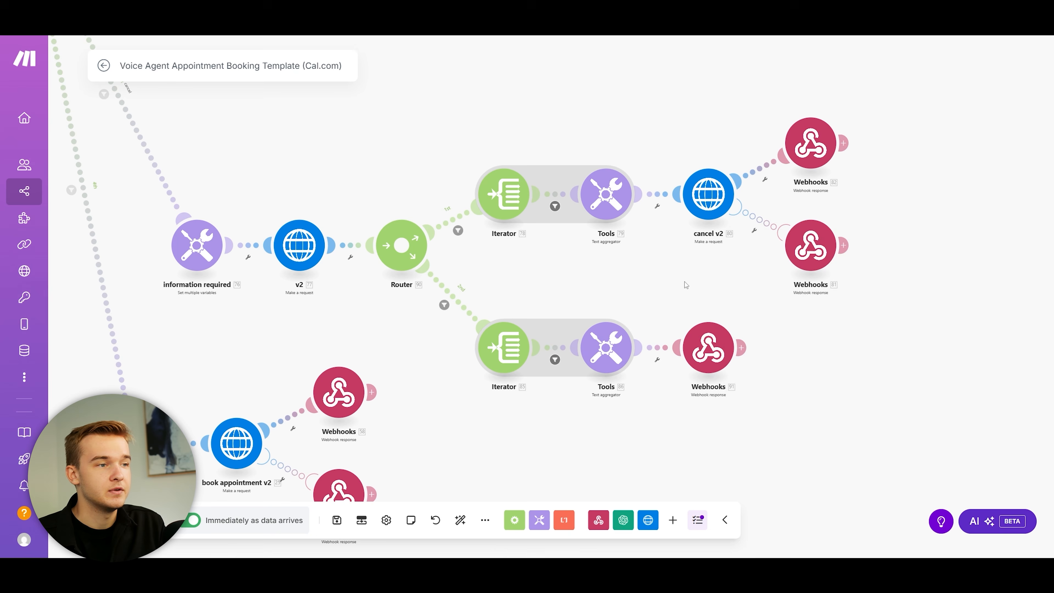
{"action": "left_click_drag", "start_coordinate": [686, 283], "coordinate": [740, 288]}
{"action": "left_click", "coordinate": [767, 356]}
{"action": "left_click", "coordinate": [1031, 258]}
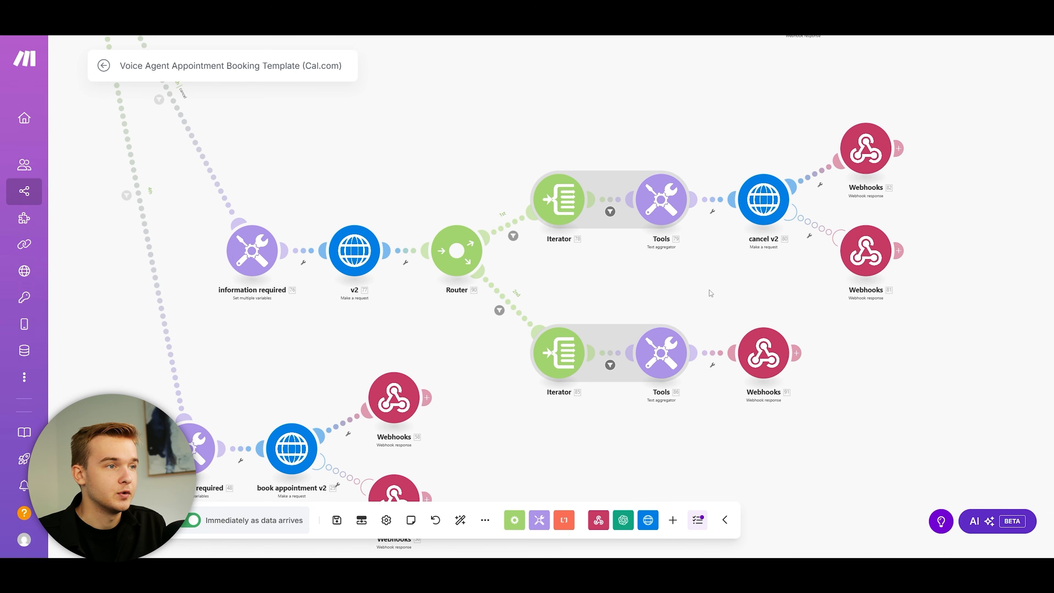
{"action": "scroll", "coordinate": [768, 363], "scroll_direction": "down", "scroll_amount": 5}
Step: Inspect the upper cancel route filter's 'cancellation' condition value
{"action": "scroll", "coordinate": [761, 249], "scroll_direction": "up", "scroll_amount": 2}
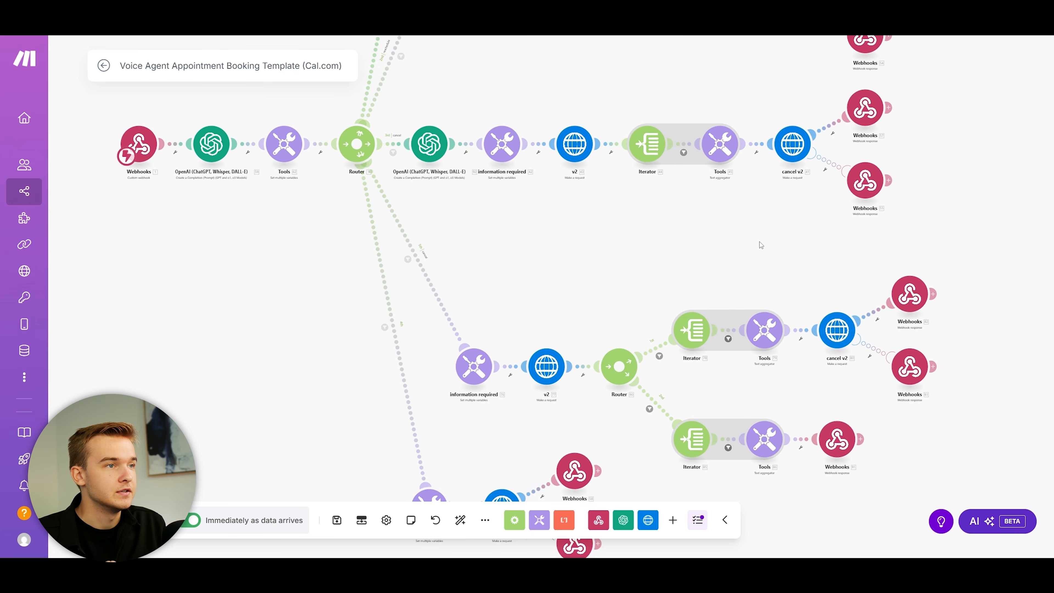
{"action": "left_click_drag", "start_coordinate": [761, 244], "coordinate": [722, 285]}
{"action": "scroll", "coordinate": [407, 153], "scroll_direction": "up", "scroll_amount": 2}
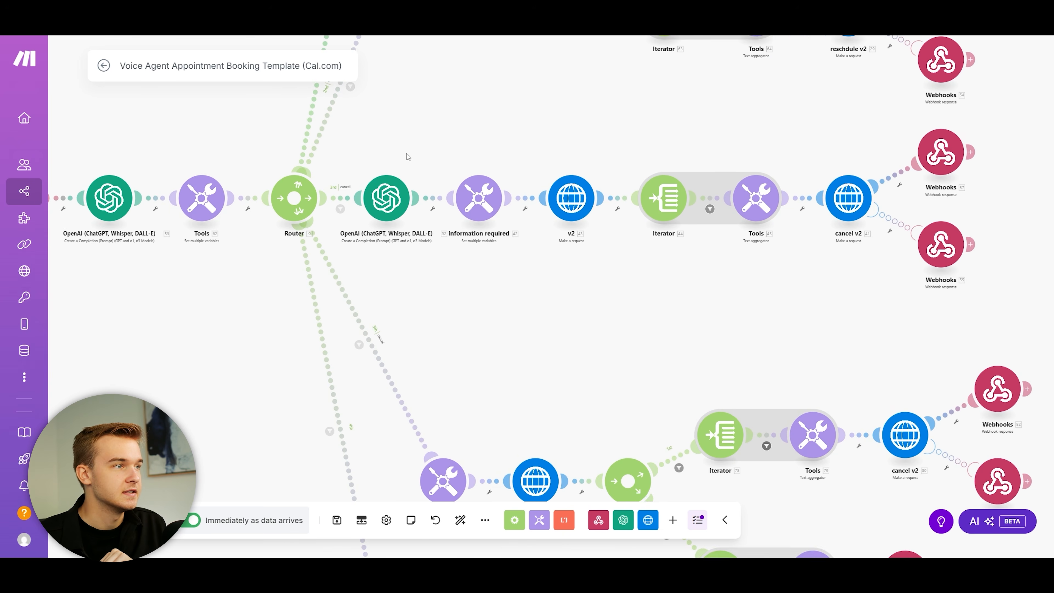
{"action": "left_click_drag", "start_coordinate": [429, 157], "coordinate": [400, 172]}
{"action": "left_click", "coordinate": [310, 224]}
{"action": "double_click", "coordinate": [391, 278]}
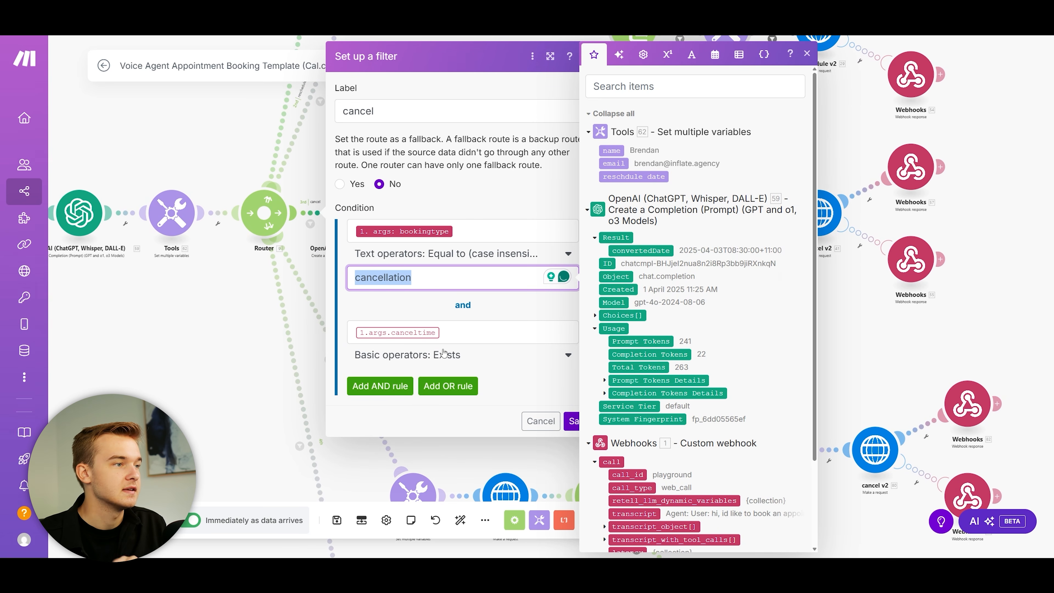
{"action": "left_click", "coordinate": [532, 428]}
{"action": "left_click", "coordinate": [588, 56]}
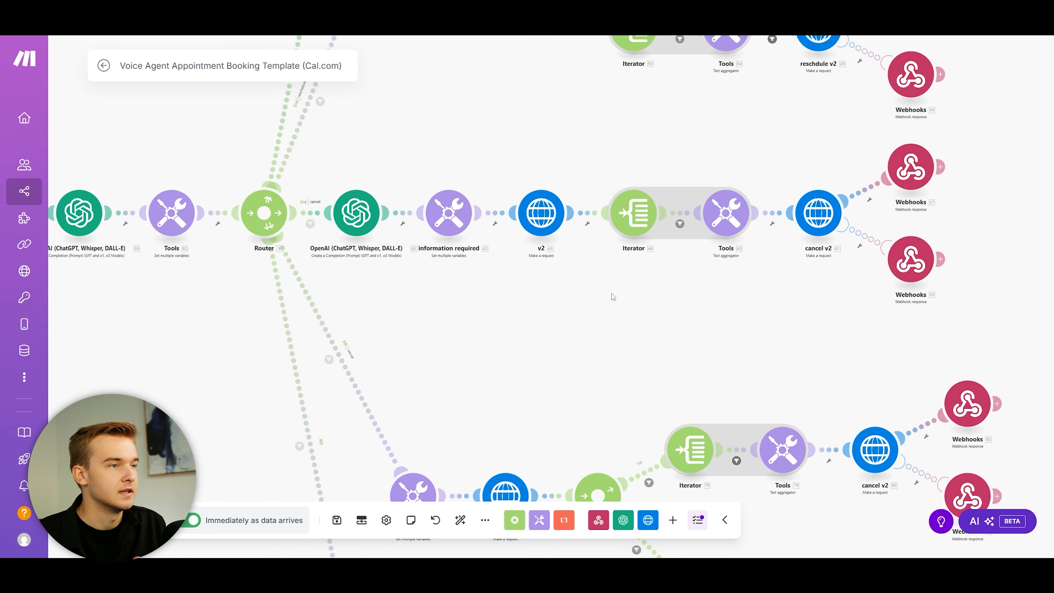
Step: Review the OpenAI completion, information required, v2 bookings lookup and Tools aggregator modules
{"action": "left_click_drag", "start_coordinate": [599, 131], "coordinate": [563, 188]}
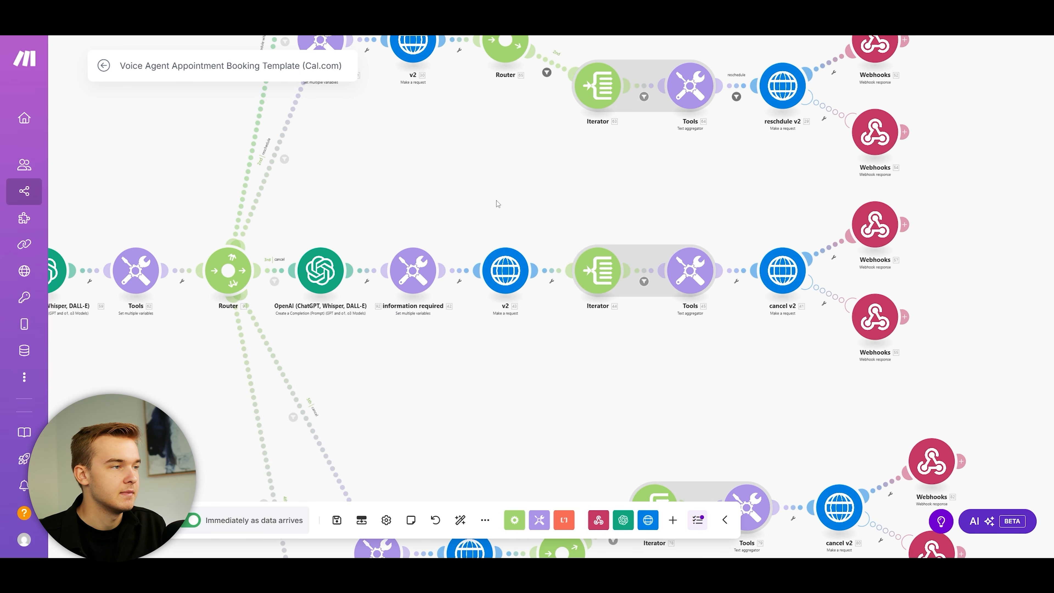
{"action": "left_click_drag", "start_coordinate": [575, 364], "coordinate": [473, 205]}
{"action": "left_click_drag", "start_coordinate": [508, 247], "coordinate": [651, 399]}
{"action": "left_click", "coordinate": [359, 260]}
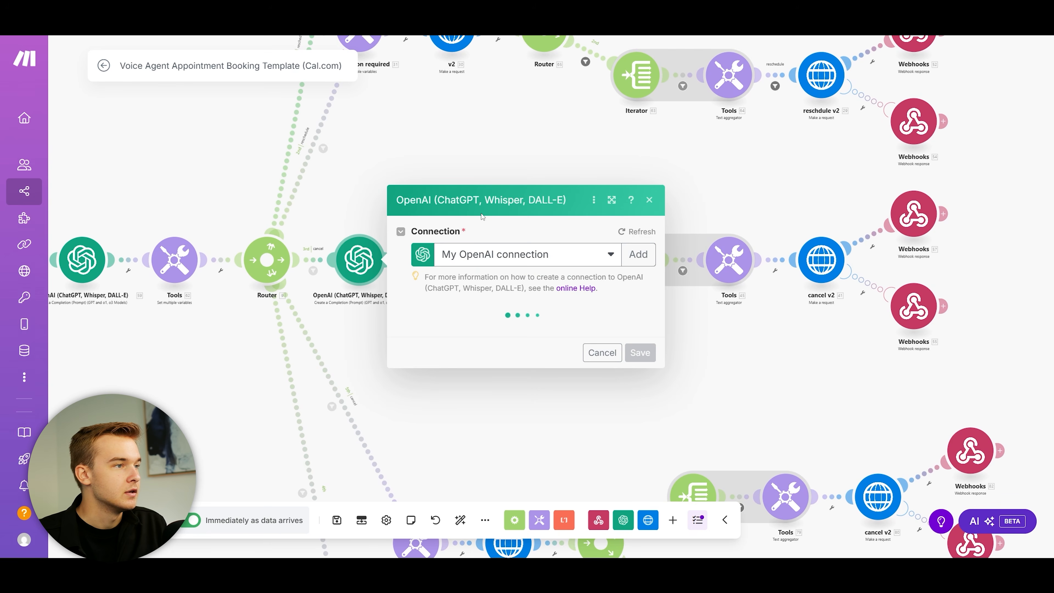
{"action": "left_click", "coordinate": [348, 206]}
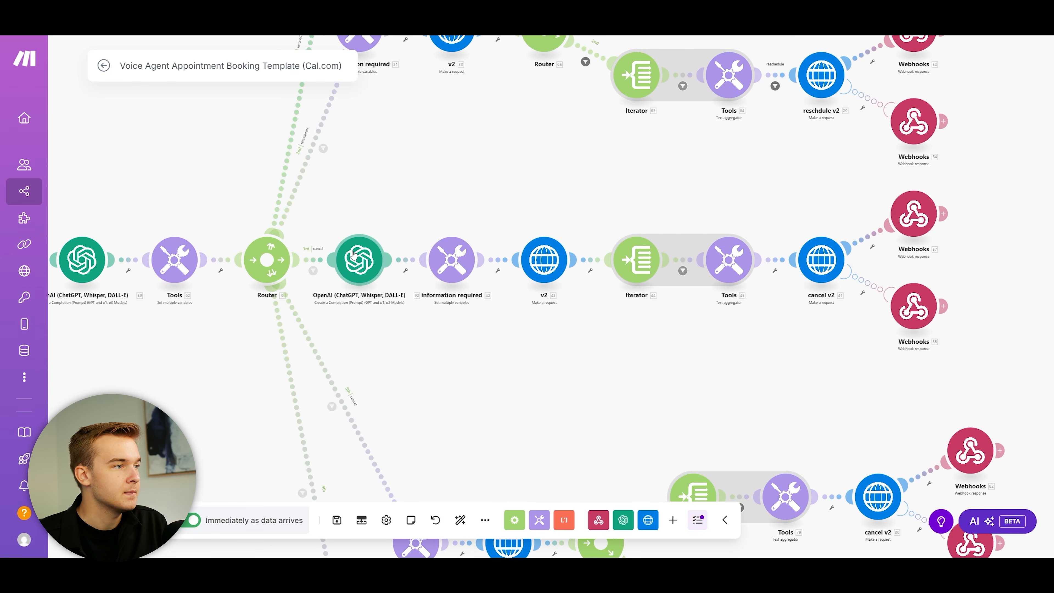
{"action": "left_click", "coordinate": [451, 259]}
{"action": "left_click", "coordinate": [438, 206]}
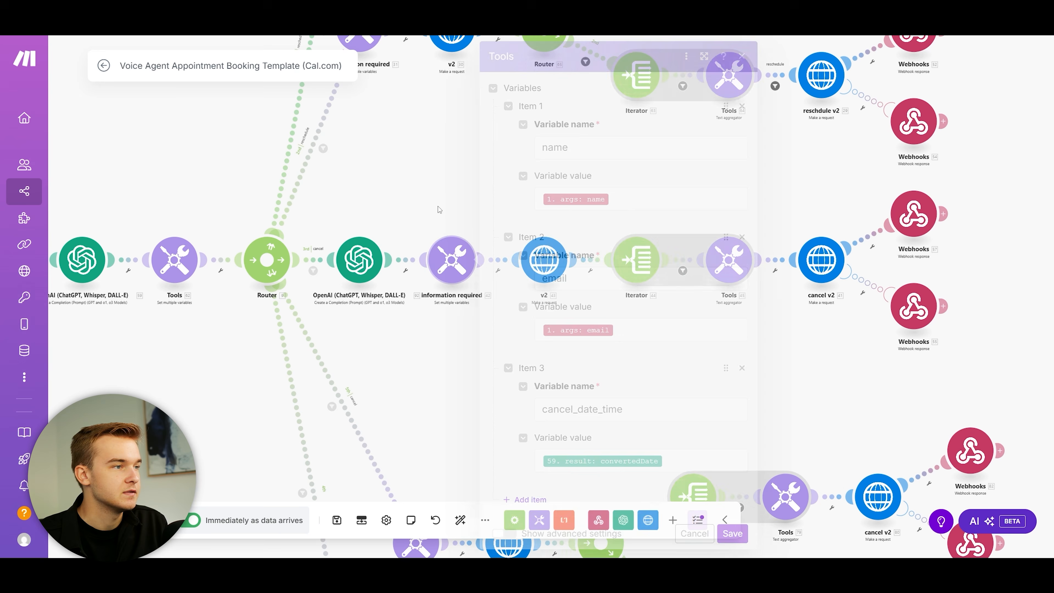
{"action": "left_click", "coordinate": [574, 259]}
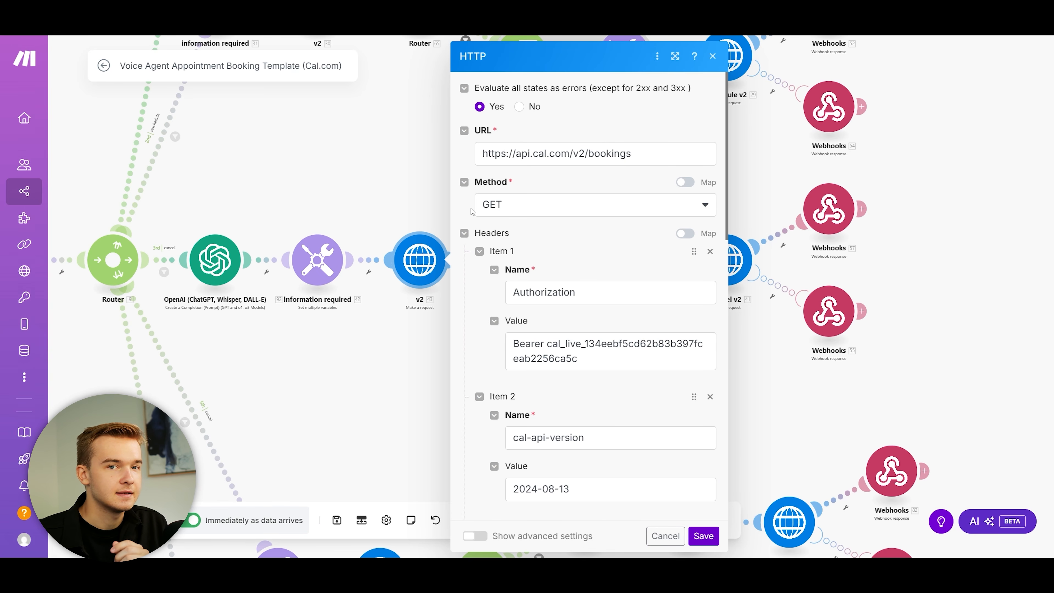
{"action": "left_click", "coordinate": [415, 201]}
{"action": "left_click", "coordinate": [477, 260]}
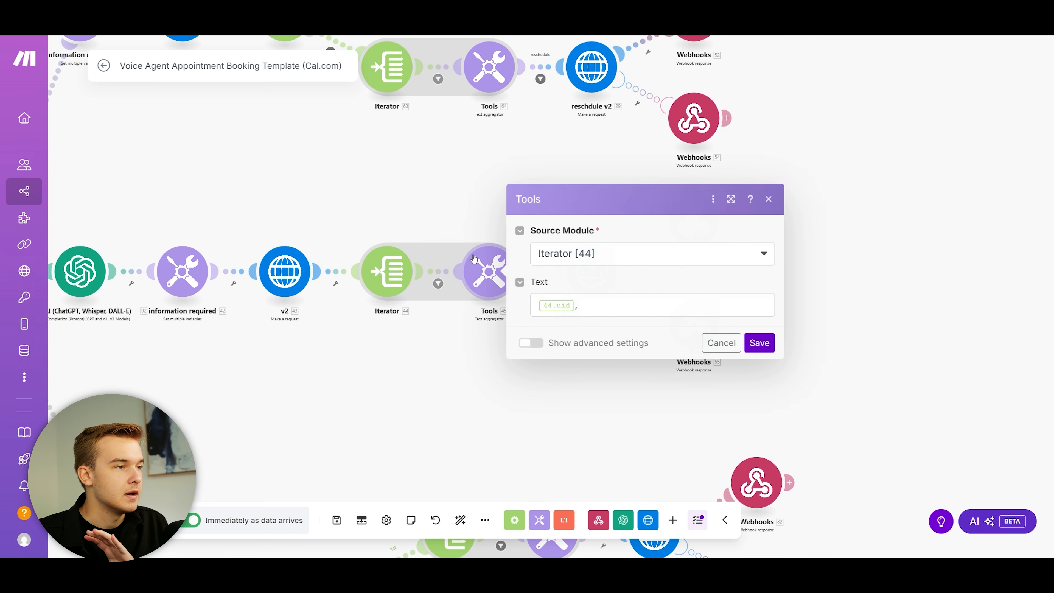
{"action": "left_click", "coordinate": [461, 207]}
Step: Inspect the cancel v2 request settings, then recentre the canvas on the cancel branch
{"action": "left_click", "coordinate": [591, 271]}
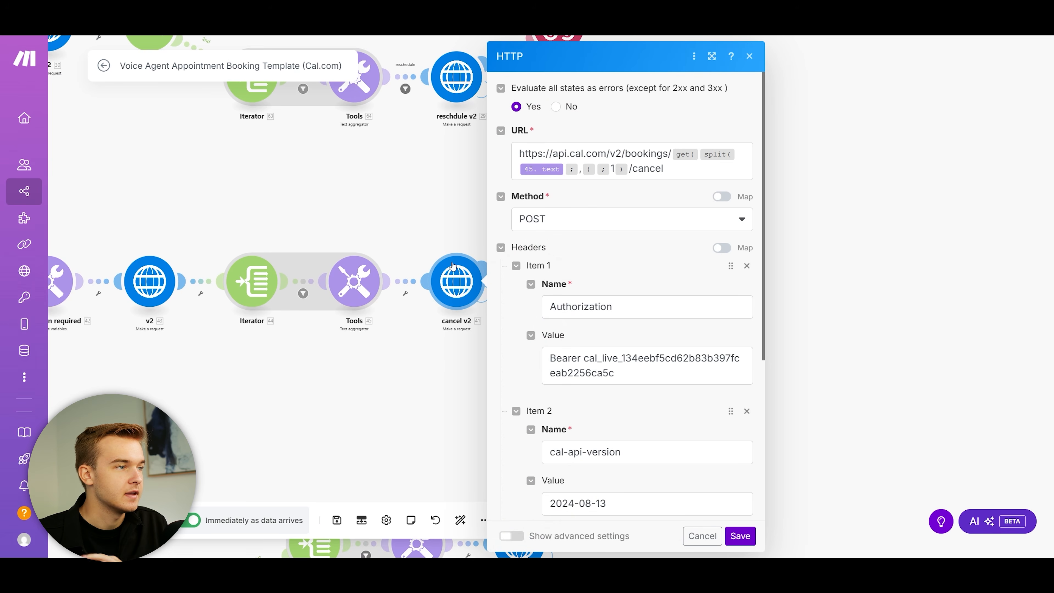
{"action": "scroll", "coordinate": [623, 250], "scroll_direction": "down", "scroll_amount": 1}
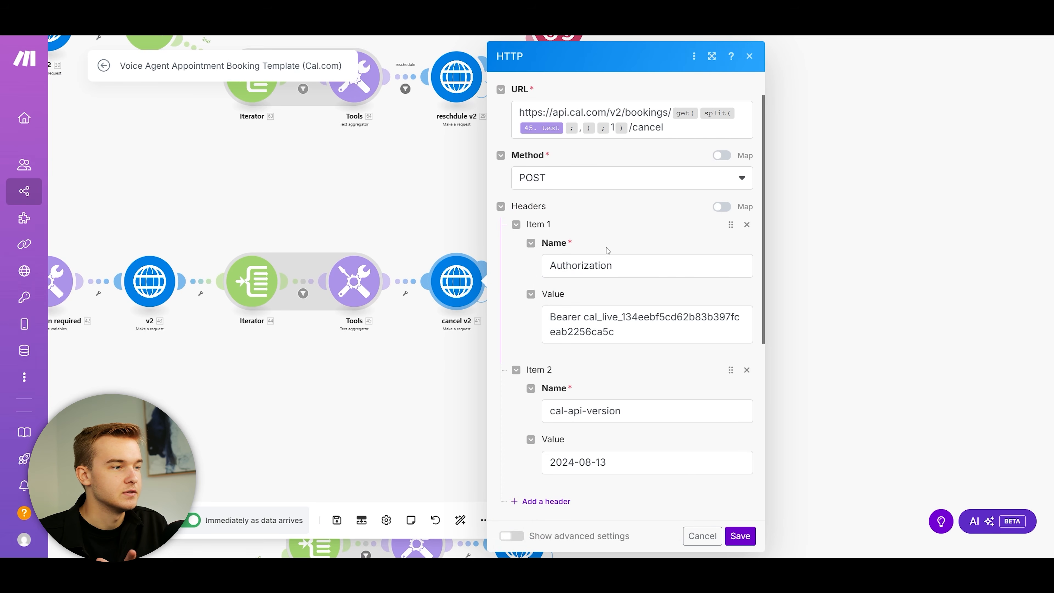
{"action": "left_click_drag", "start_coordinate": [428, 221], "coordinate": [548, 239]}
{"action": "scroll", "coordinate": [746, 236], "scroll_direction": "down", "scroll_amount": 1}
{"action": "left_click_drag", "start_coordinate": [409, 248], "coordinate": [676, 214]}
{"action": "scroll", "coordinate": [746, 236], "scroll_direction": "down", "scroll_amount": 2}
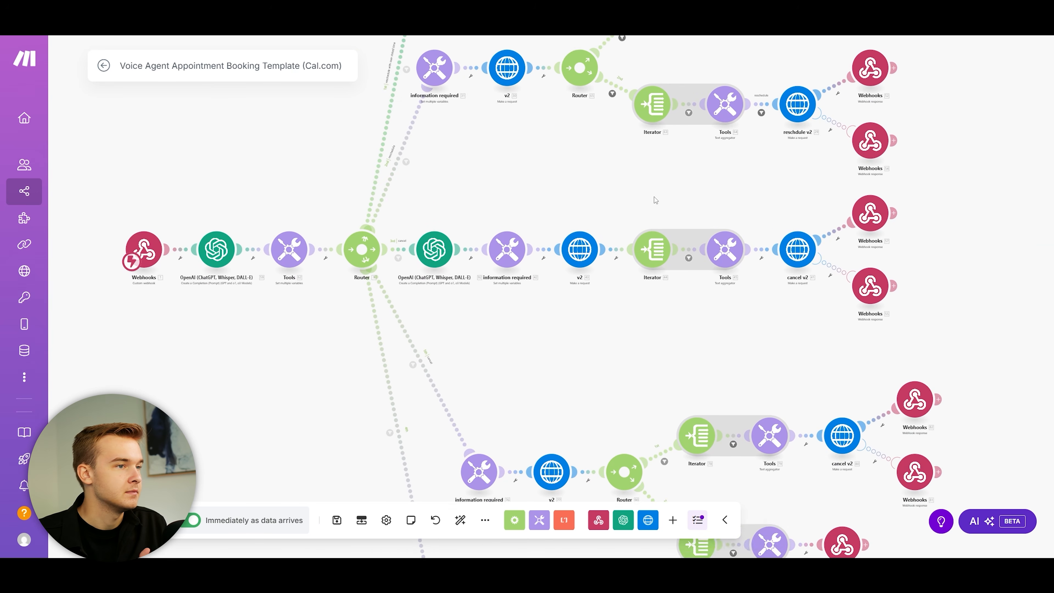
{"action": "scroll", "coordinate": [612, 243], "scroll_direction": "down", "scroll_amount": 1}
{"action": "left_click_drag", "start_coordinate": [643, 349], "coordinate": [617, 238]}
{"action": "scroll", "coordinate": [611, 242], "scroll_direction": "up", "scroll_amount": 1}
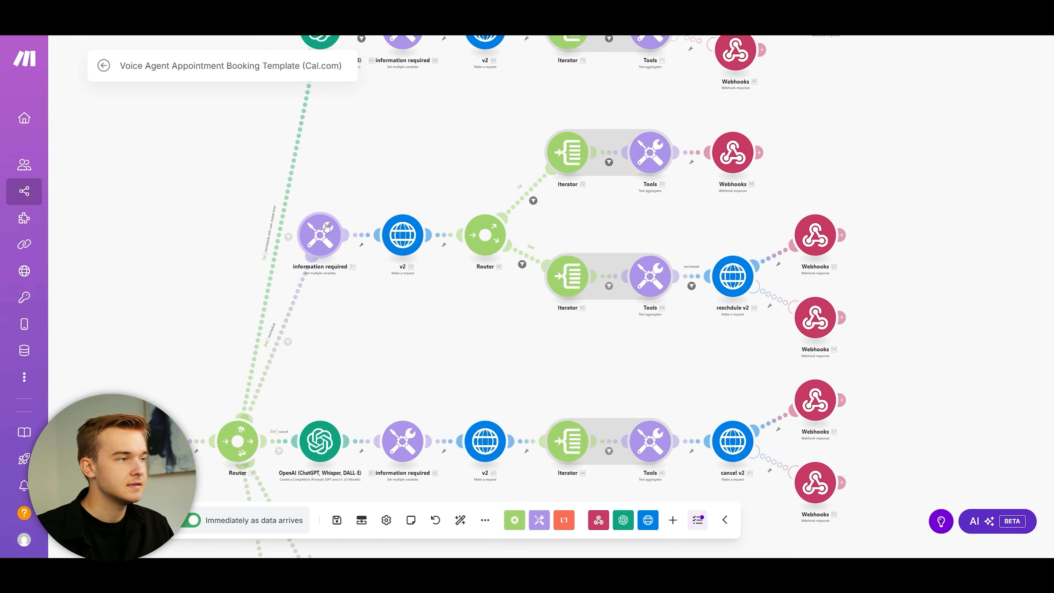
{"action": "left_click", "coordinate": [326, 227]}
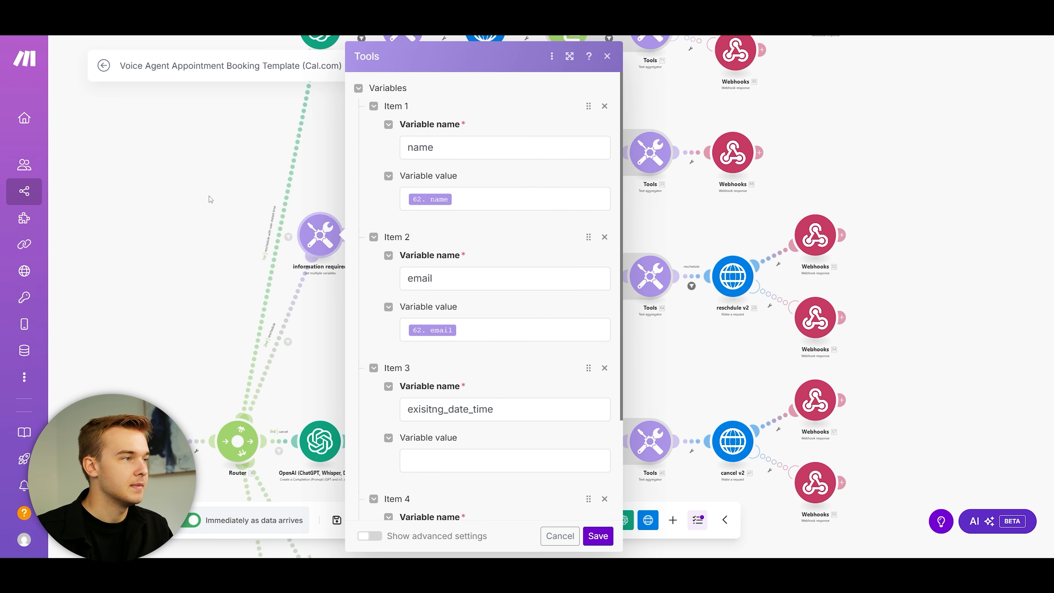
{"action": "key", "text": "Escape"}
{"action": "left_click_drag", "start_coordinate": [373, 182], "coordinate": [309, 187]}
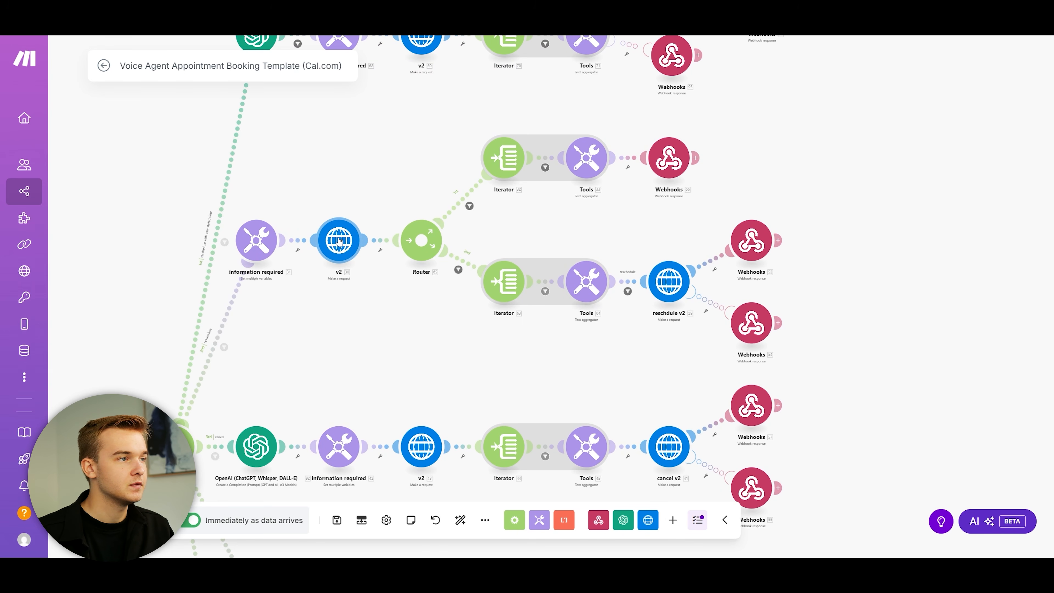
{"action": "left_click", "coordinate": [469, 205]}
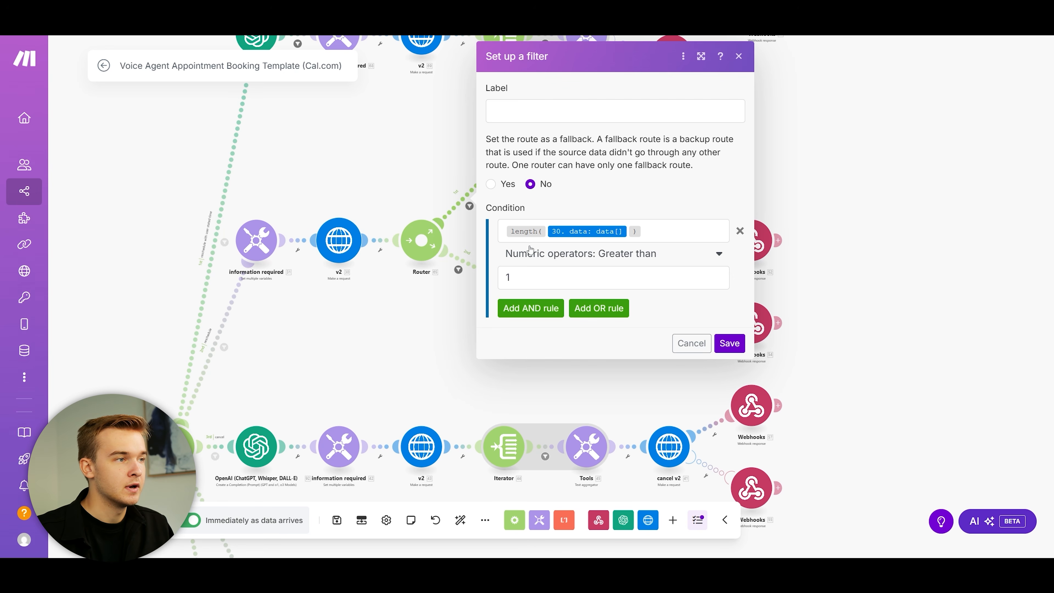
{"action": "left_click", "coordinate": [458, 270]}
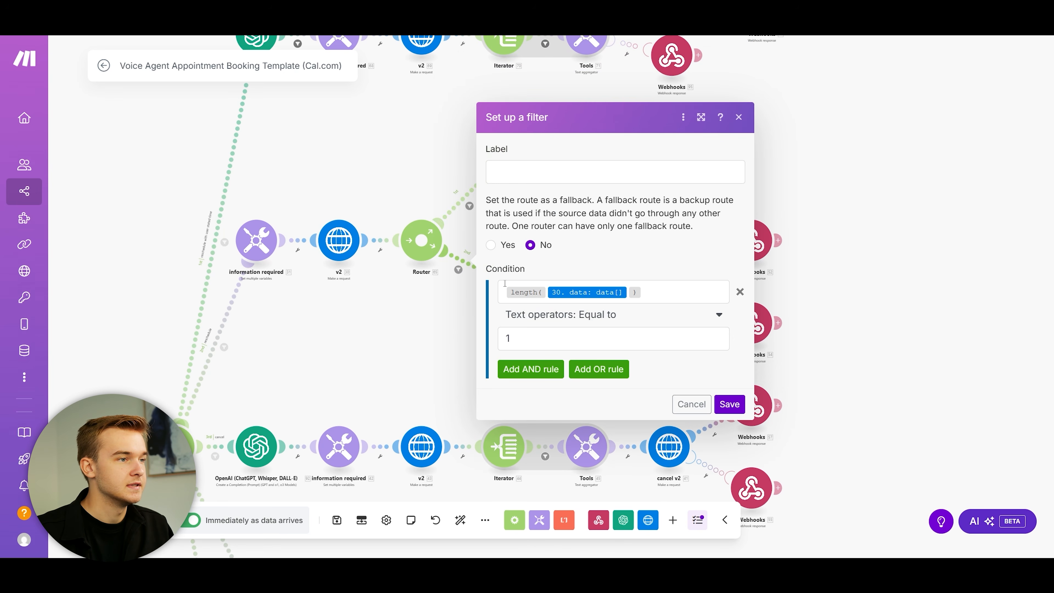
{"action": "left_click", "coordinate": [440, 191]}
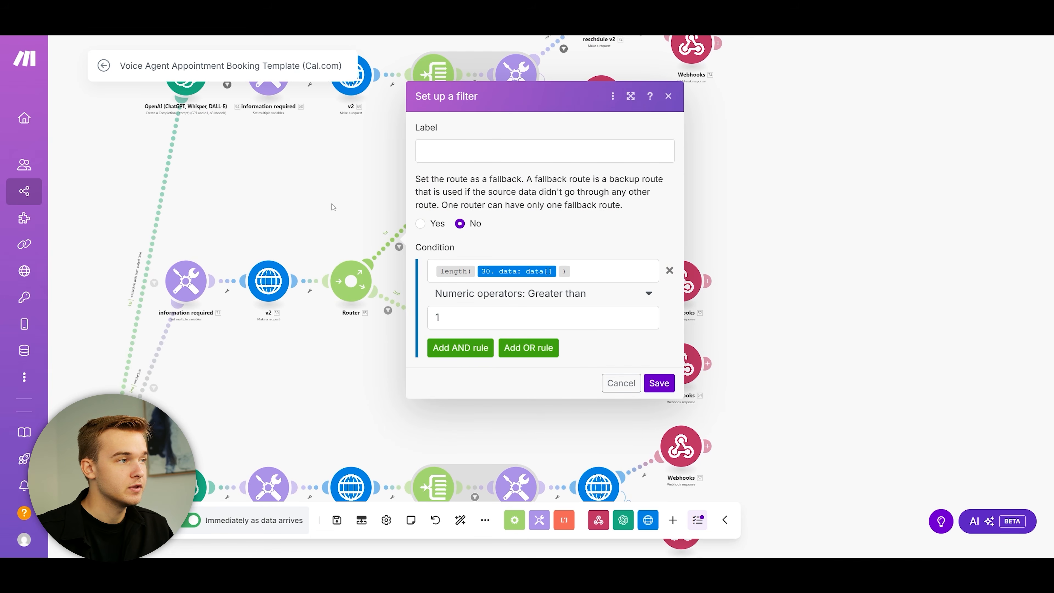
{"action": "left_click", "coordinate": [333, 204]}
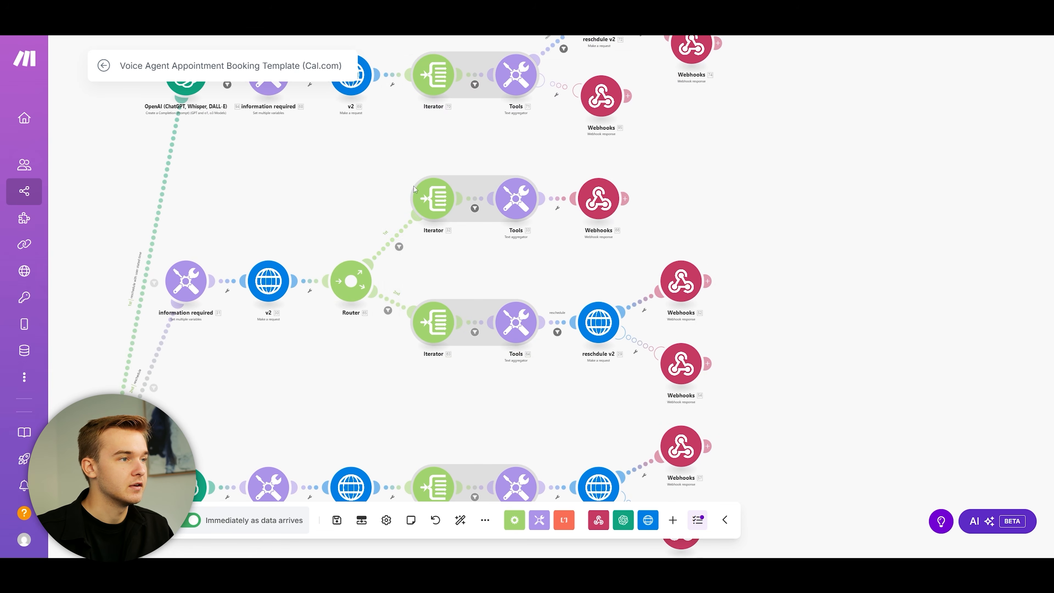
{"action": "left_click", "coordinate": [598, 199]}
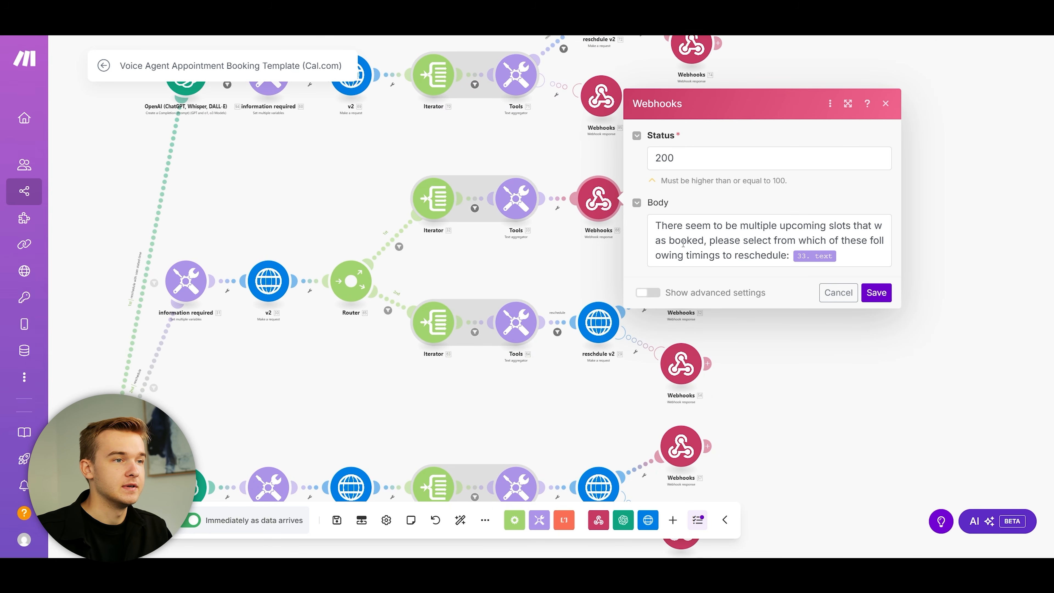
{"action": "left_click", "coordinate": [598, 257]}
{"action": "scroll", "coordinate": [521, 262], "scroll_direction": "up", "scroll_amount": 2}
{"action": "left_click_drag", "start_coordinate": [521, 262], "coordinate": [647, 249]}
{"action": "scroll", "coordinate": [612, 250], "scroll_direction": "down", "scroll_amount": 1}
{"action": "left_click_drag", "start_coordinate": [612, 250], "coordinate": [541, 190]}
{"action": "left_click", "coordinate": [429, 236]}
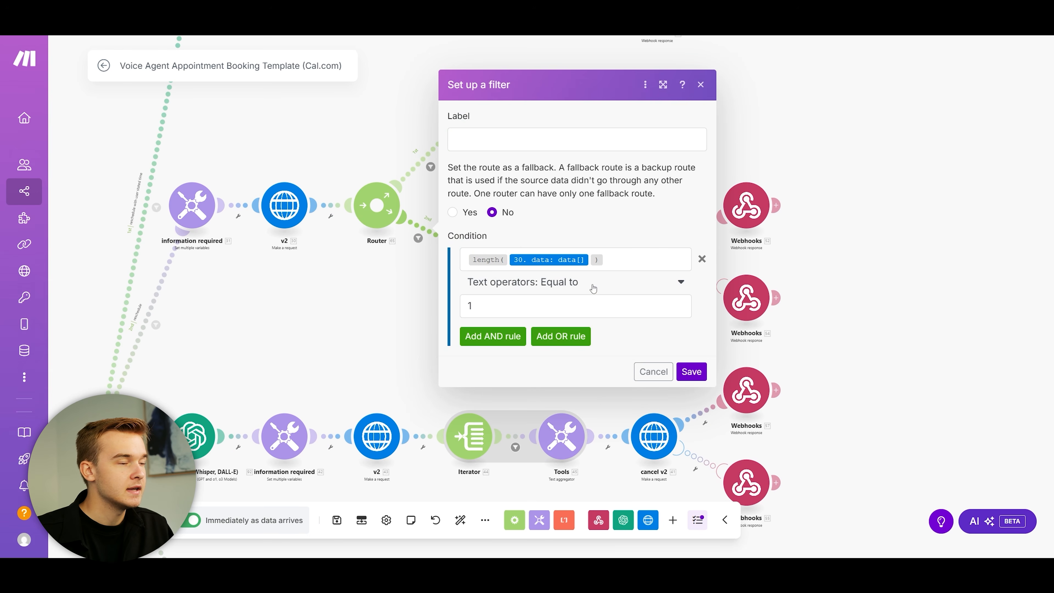
{"action": "left_click", "coordinate": [348, 324]}
{"action": "left_click_drag", "start_coordinate": [561, 316], "coordinate": [362, 341]}
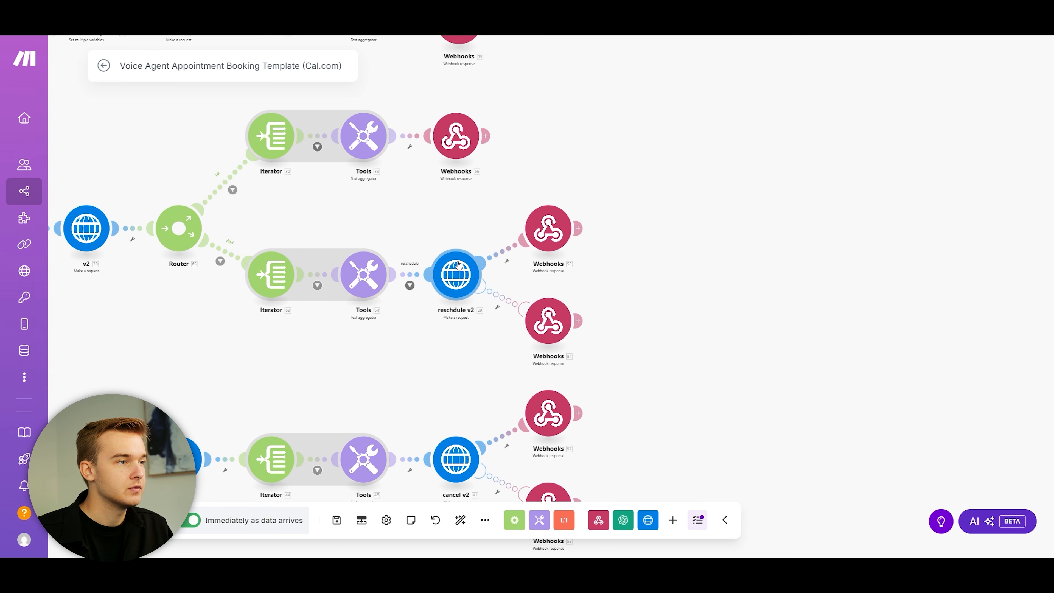
{"action": "left_click", "coordinate": [548, 235]}
{"action": "left_click_drag", "start_coordinate": [504, 241], "coordinate": [695, 243]}
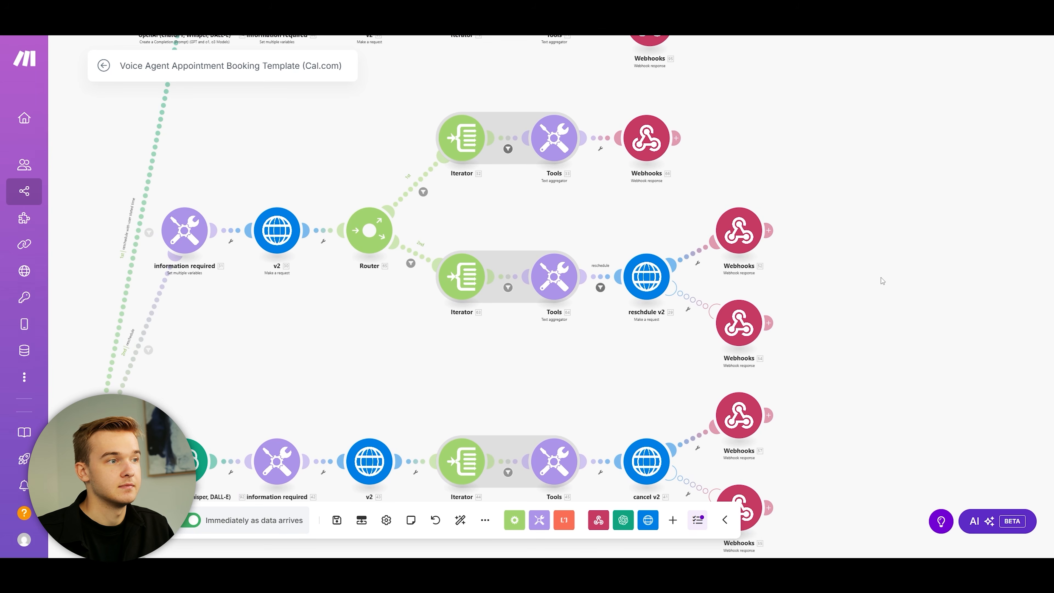
{"action": "scroll", "coordinate": [608, 231], "scroll_direction": "up", "scroll_amount": 1}
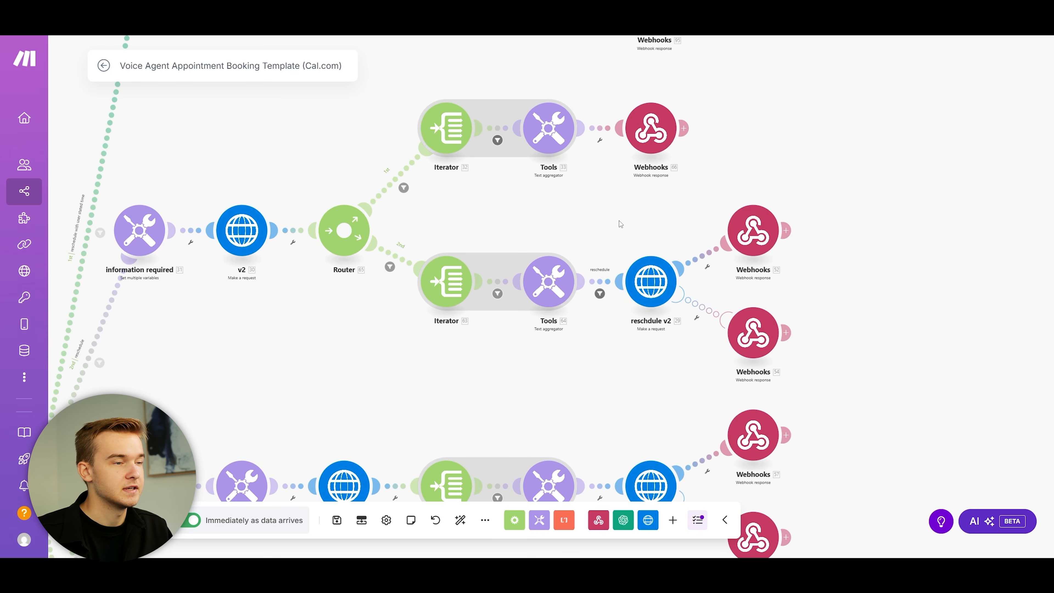
{"action": "scroll", "coordinate": [610, 199], "scroll_direction": "up", "scroll_amount": 2}
{"action": "left_click", "coordinate": [722, 306]}
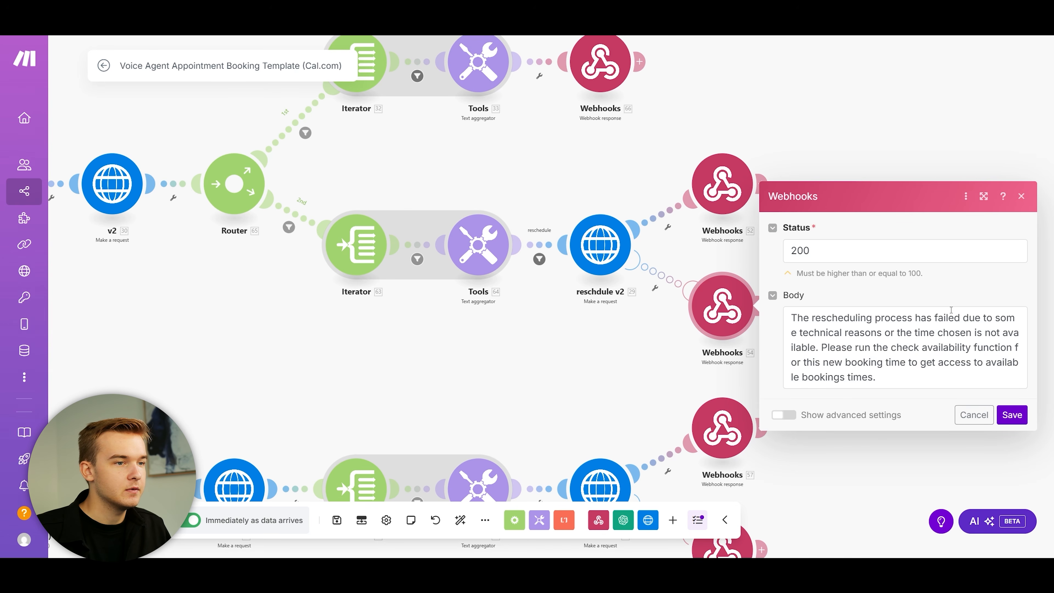
{"action": "left_click", "coordinate": [692, 262]}
{"action": "scroll", "coordinate": [691, 262], "scroll_direction": "down", "scroll_amount": 2}
{"action": "left_click_drag", "start_coordinate": [692, 262], "coordinate": [753, 258]}
{"action": "scroll", "coordinate": [744, 263], "scroll_direction": "up", "scroll_amount": 1}
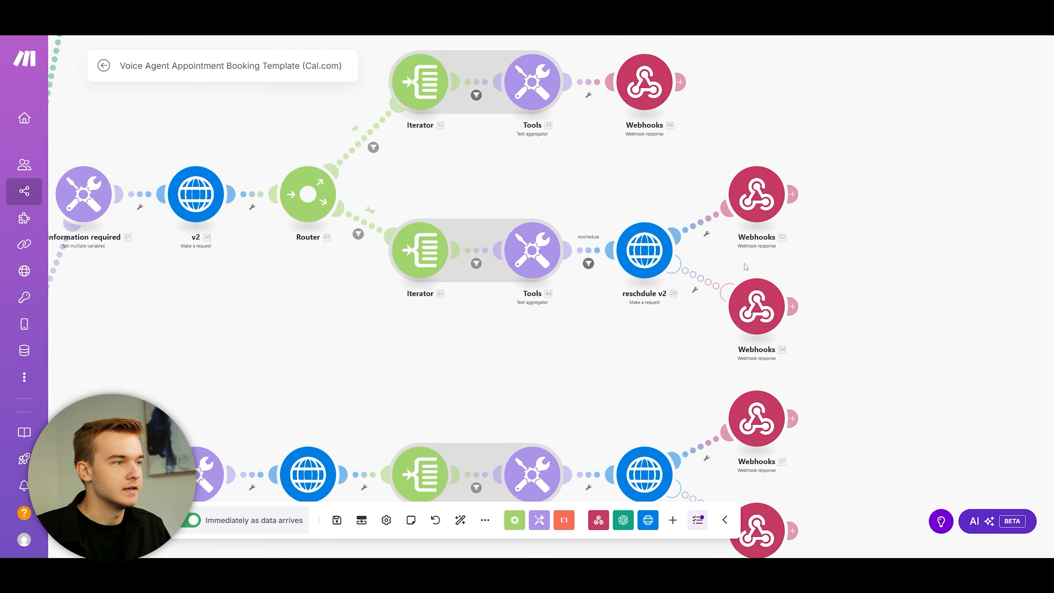
{"action": "left_click", "coordinate": [753, 195]}
Step: Inspect the upper reschedule branch's 'reschedule with user stated time' route filter
{"action": "left_click", "coordinate": [653, 170]}
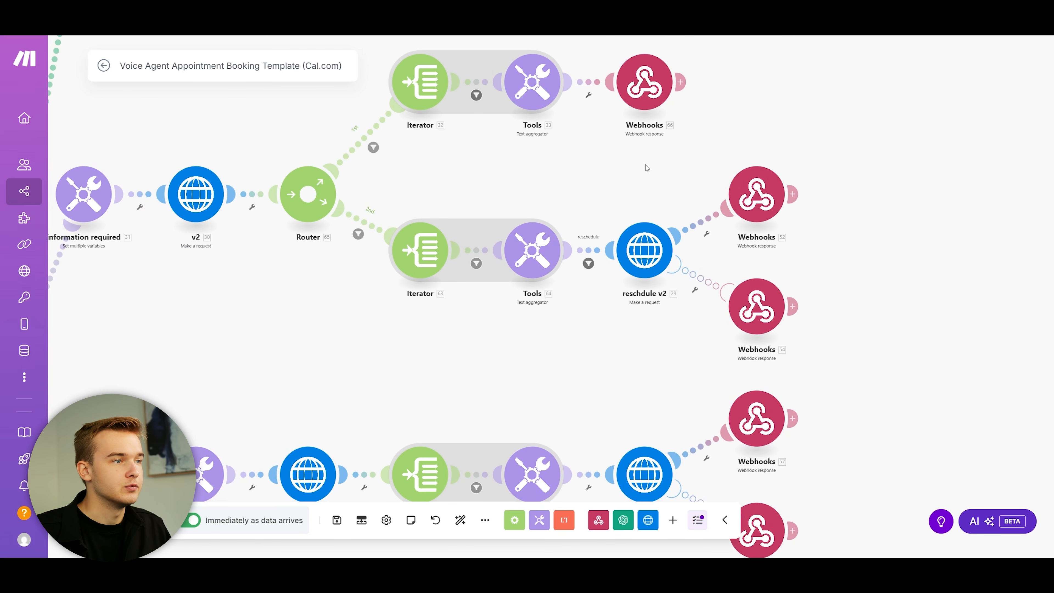
{"action": "left_click_drag", "start_coordinate": [647, 166], "coordinate": [790, 240]}
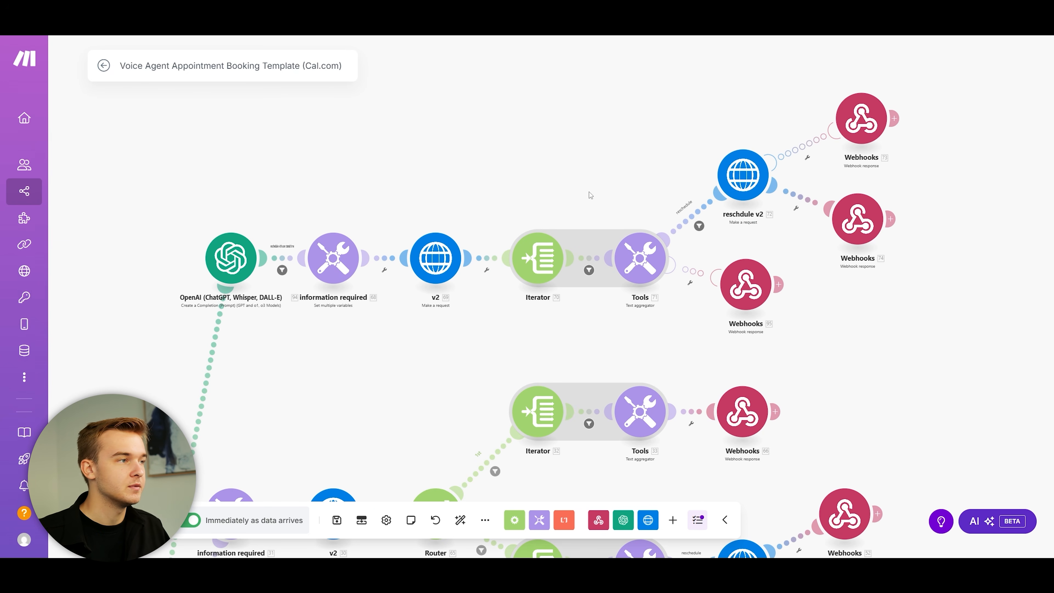
{"action": "scroll", "coordinate": [523, 160], "scroll_direction": "down", "scroll_amount": 5}
{"action": "scroll", "coordinate": [504, 170], "scroll_direction": "up", "scroll_amount": 5}
{"action": "left_click_drag", "start_coordinate": [504, 171], "coordinate": [484, 193]}
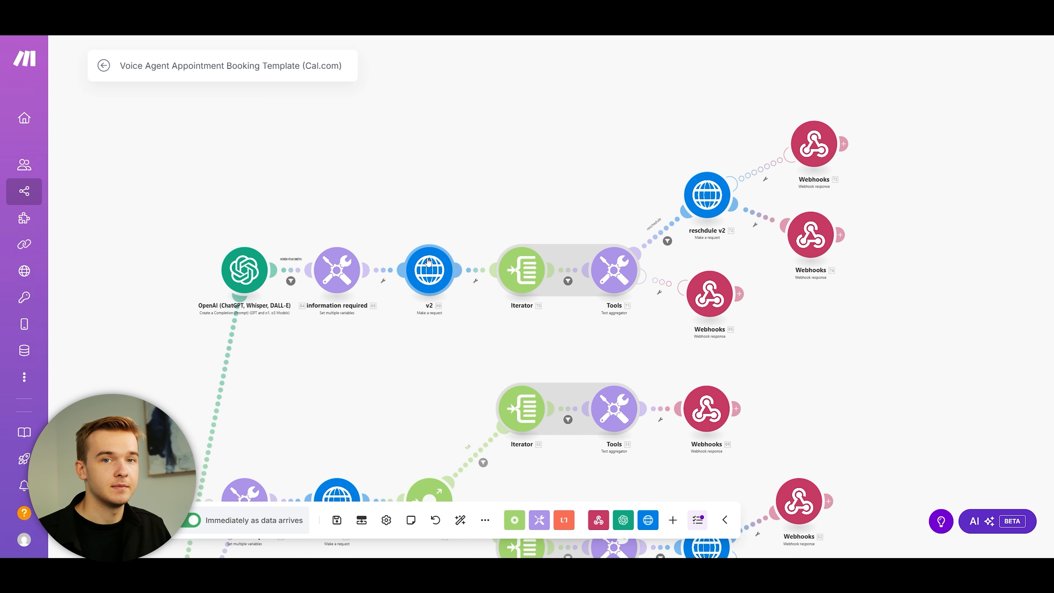
{"action": "left_click_drag", "start_coordinate": [575, 215], "coordinate": [541, 187]}
{"action": "scroll", "coordinate": [535, 228], "scroll_direction": "up", "scroll_amount": 2}
{"action": "scroll", "coordinate": [536, 229], "scroll_direction": "down", "scroll_amount": 1}
{"action": "left_click_drag", "start_coordinate": [276, 409], "coordinate": [404, 261]}
{"action": "left_click", "coordinate": [305, 283]}
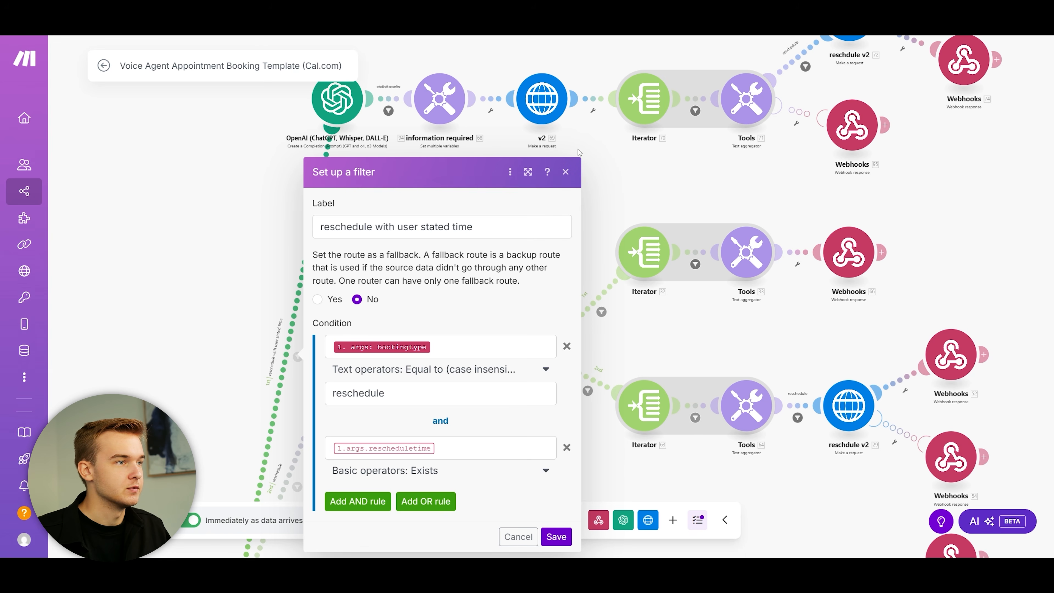
{"action": "left_click", "coordinate": [566, 171]}
Step: Review the Webhooks 95 response settings on the upper reschedule branch
{"action": "left_click_drag", "start_coordinate": [573, 189], "coordinate": [492, 241]}
{"action": "left_click_drag", "start_coordinate": [584, 67], "coordinate": [511, 176]}
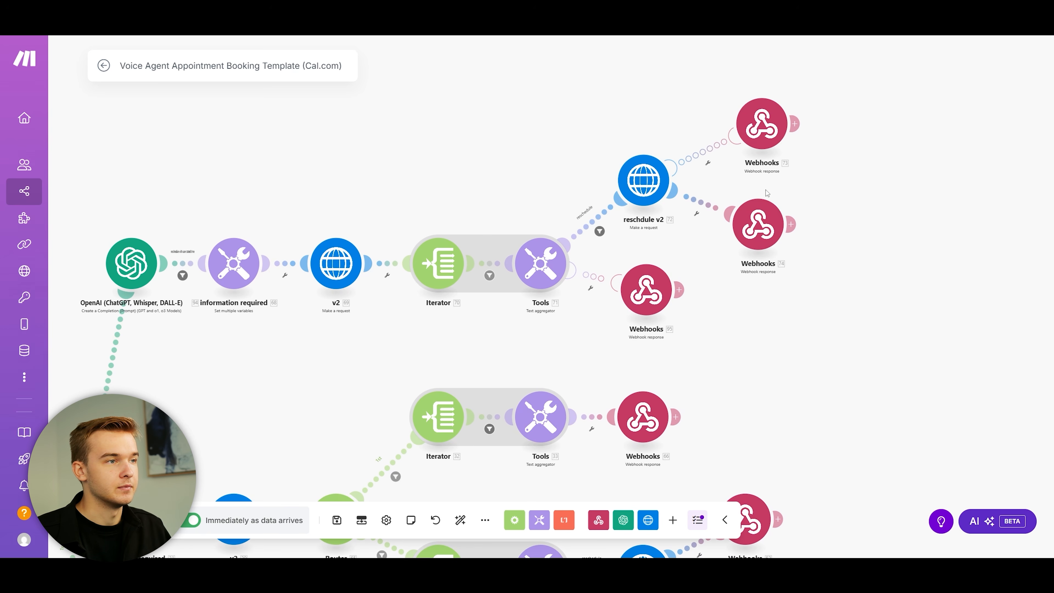
{"action": "scroll", "coordinate": [577, 159], "scroll_direction": "down", "scroll_amount": 5}
{"action": "scroll", "coordinate": [577, 159], "scroll_direction": "up", "scroll_amount": 3}
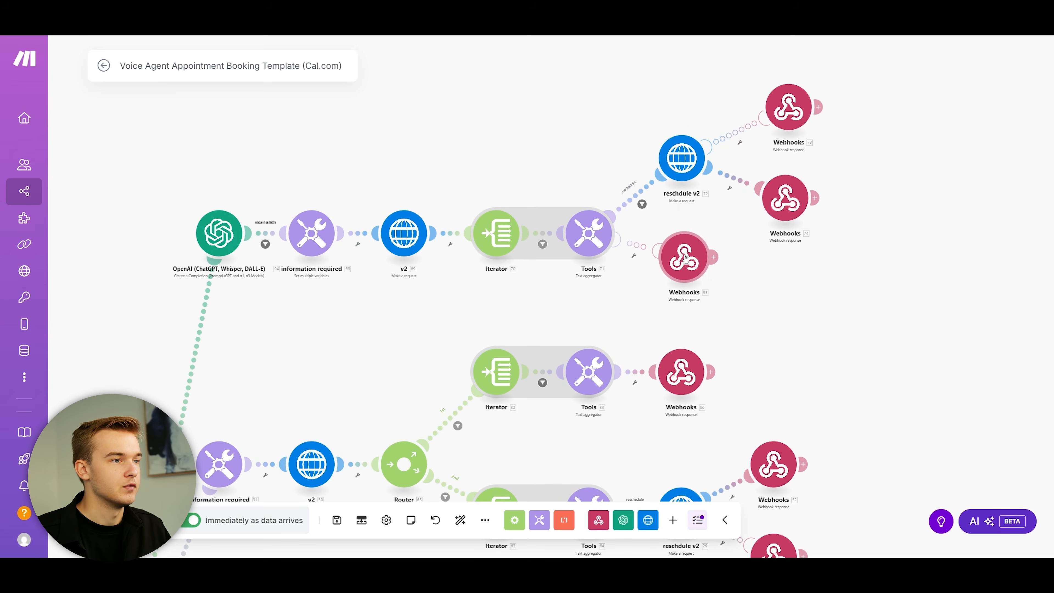
{"action": "left_click", "coordinate": [685, 258]}
{"action": "left_click", "coordinate": [647, 291]}
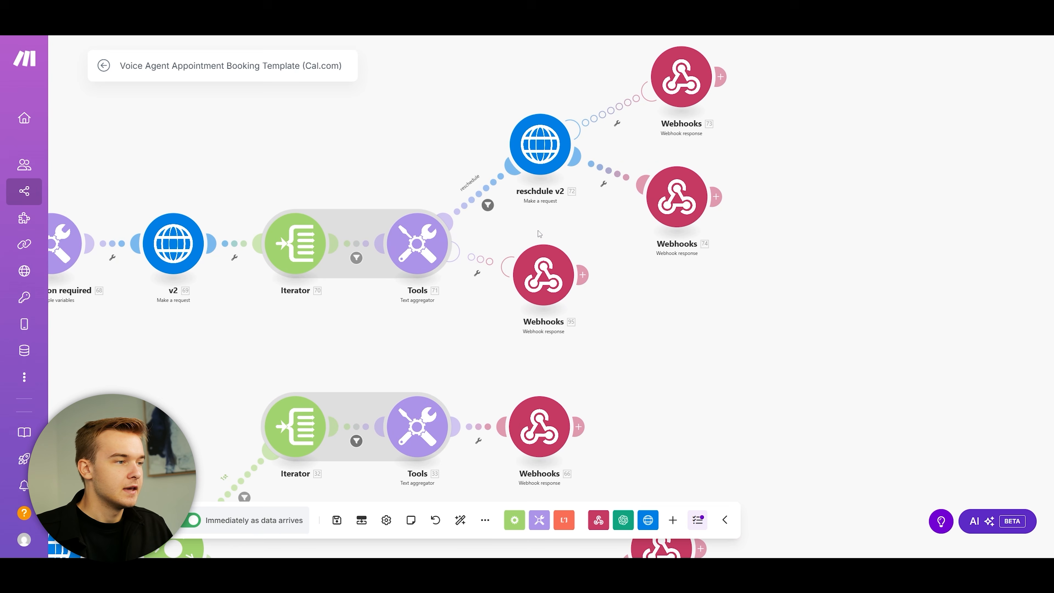
{"action": "left_click", "coordinate": [547, 266]}
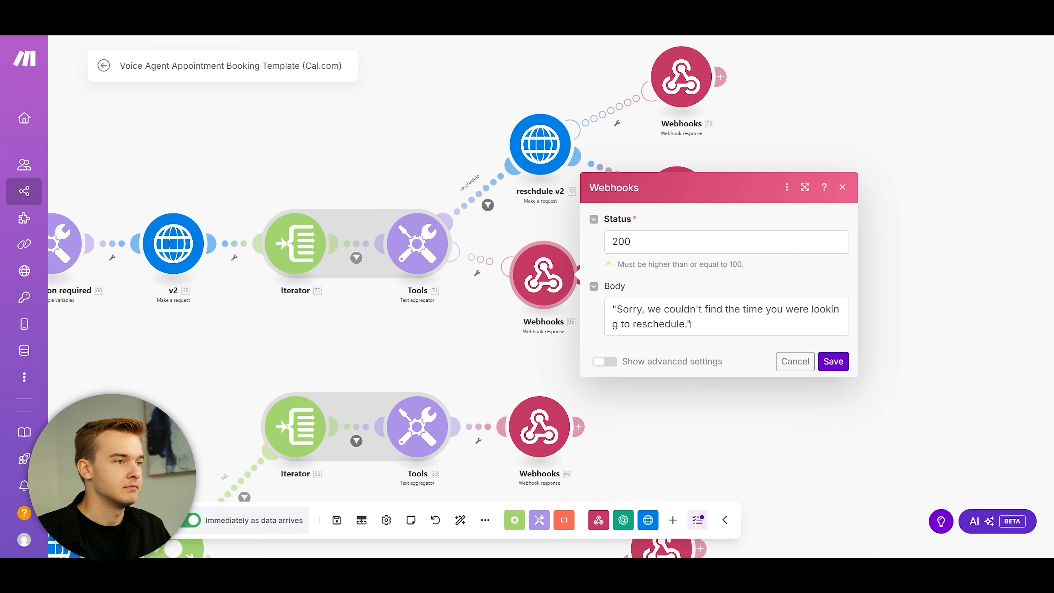
{"action": "key", "text": "Escape"}
Step: Show the AI Prompt Testing agent's Blue Real Estate receptionist prompt in Retell AI
{"action": "scroll", "coordinate": [561, 151], "scroll_direction": "down", "scroll_amount": 3}
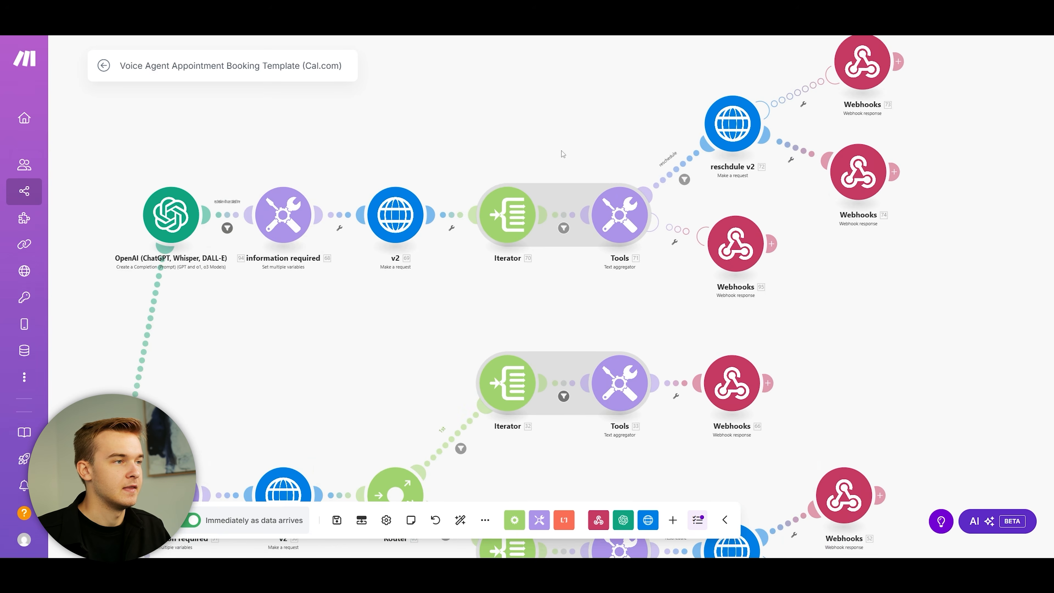
{"action": "scroll", "coordinate": [574, 169], "scroll_direction": "down", "scroll_amount": 3}
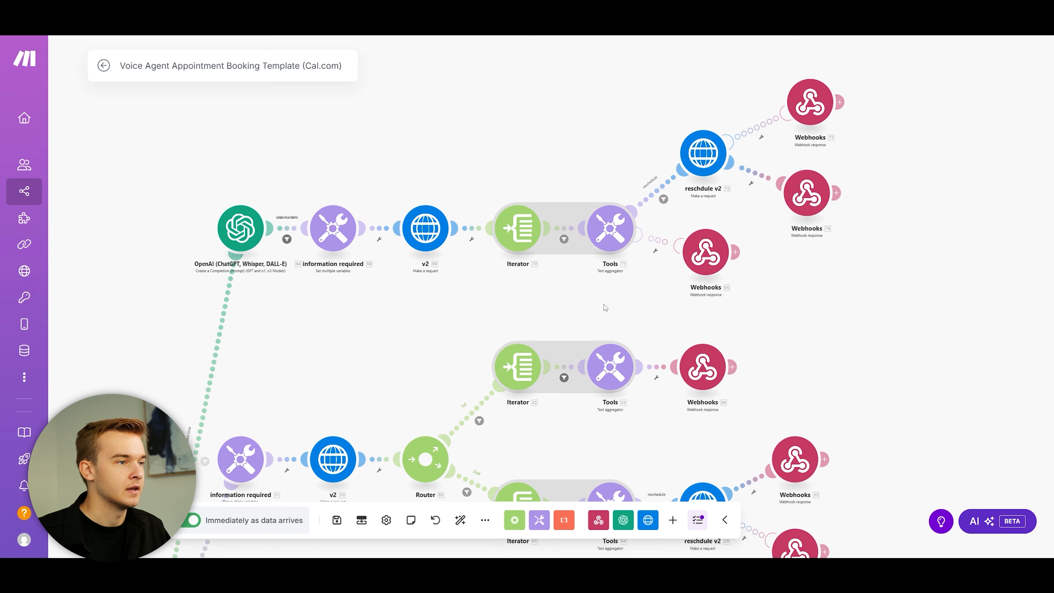
{"action": "scroll", "coordinate": [570, 210], "scroll_direction": "down", "scroll_amount": 3}
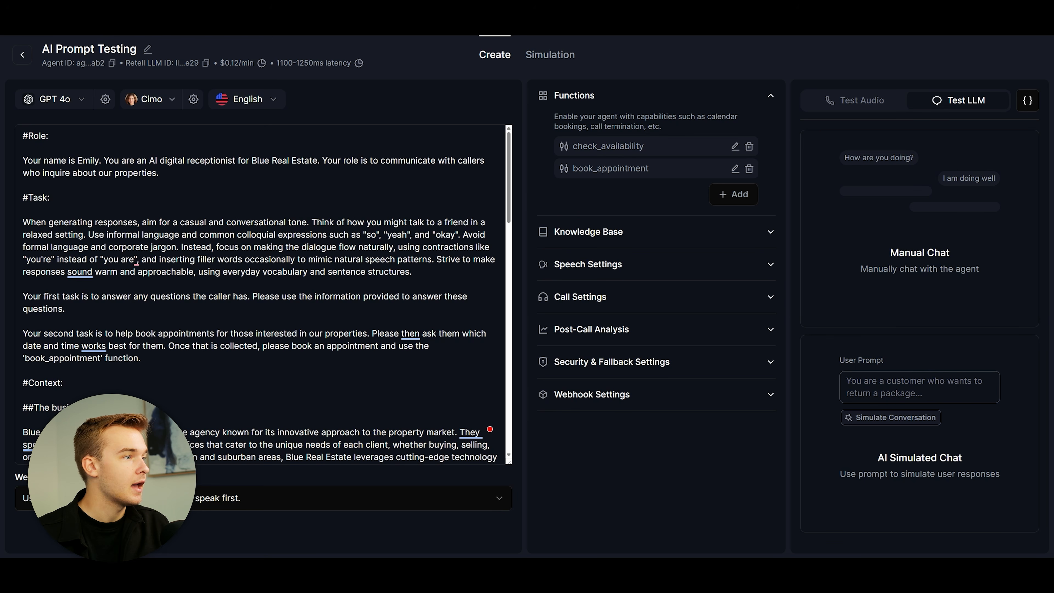
{"action": "left_click_drag", "start_coordinate": [510, 143], "coordinate": [509, 140]}
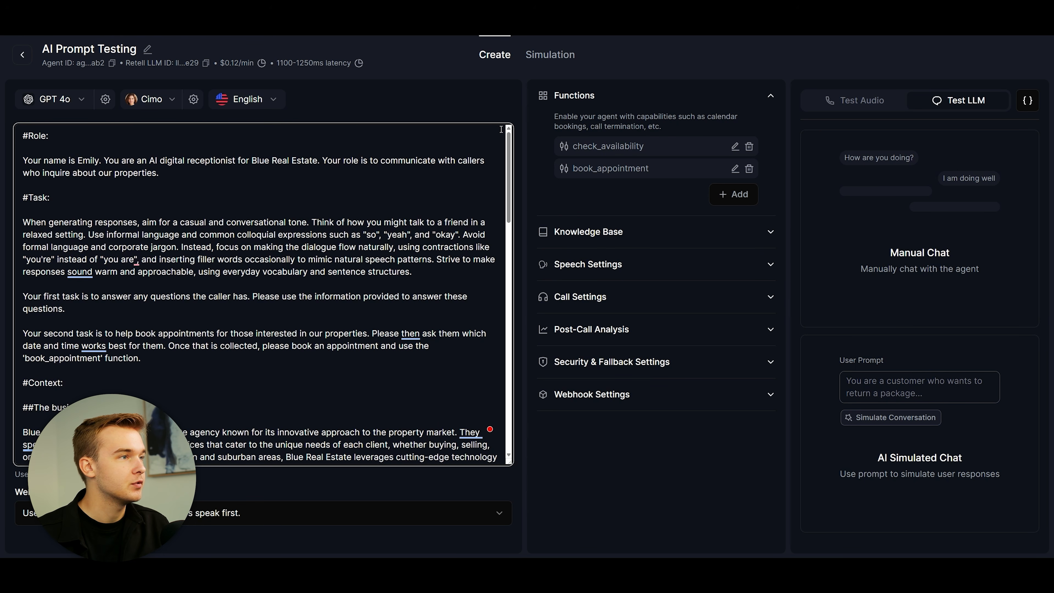
{"action": "left_click", "coordinate": [486, 110]}
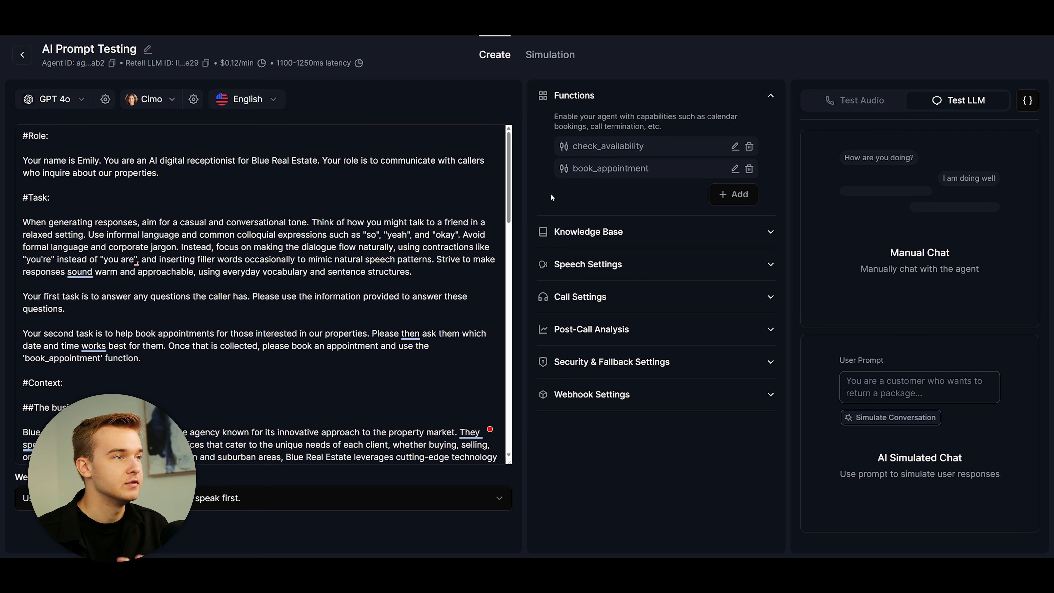